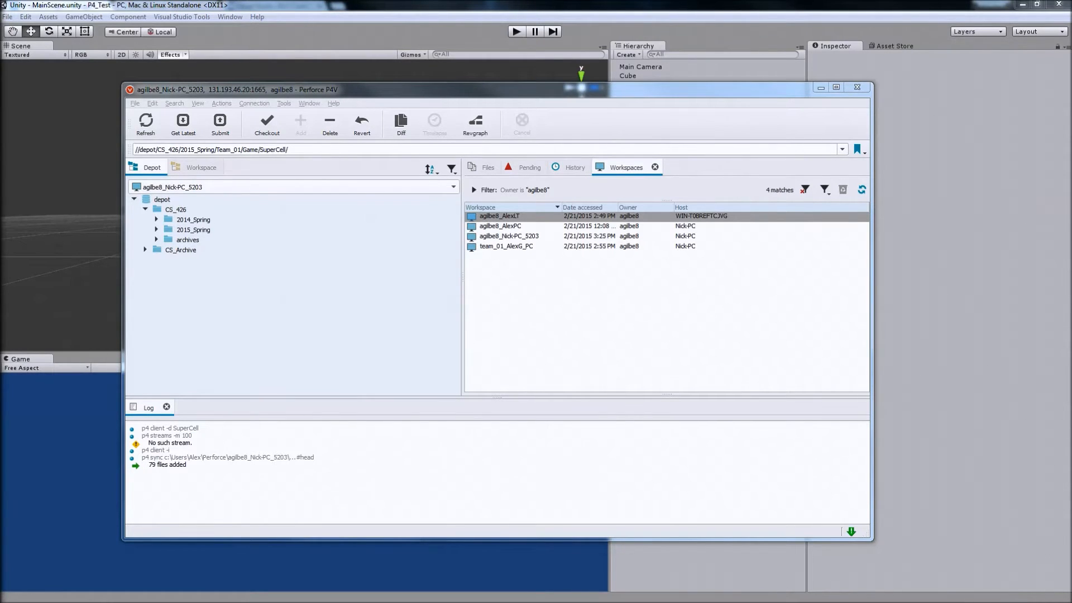
# Browse the depot's 2015_Spring folder, examining Team_01's Experiments folder with its Third Person Camera Tutorial project, and collapse the folders again.
pyautogui.click(156, 229)
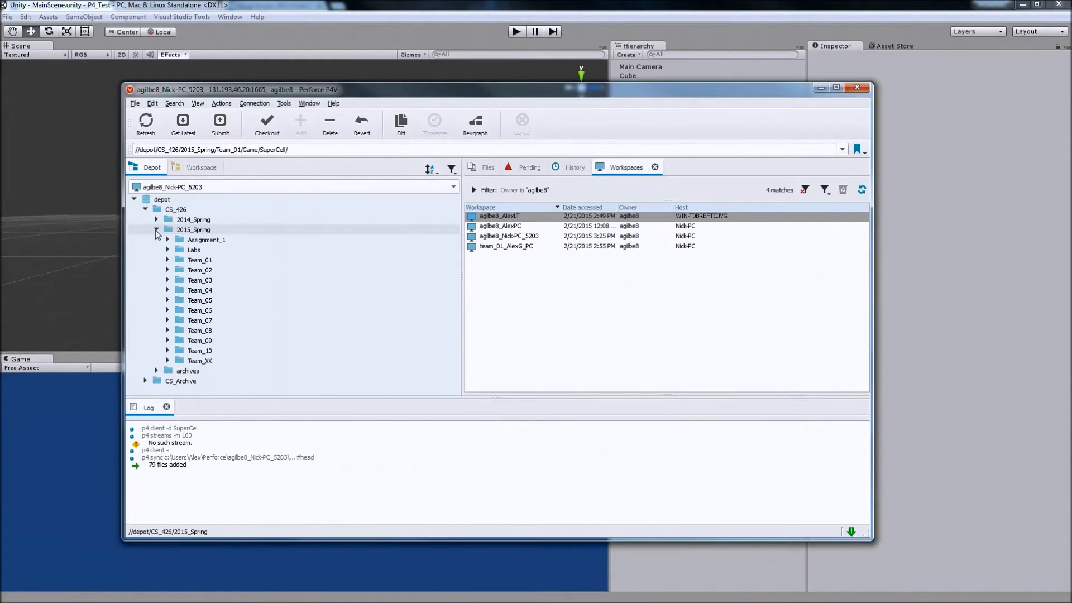
pyautogui.click(168, 260)
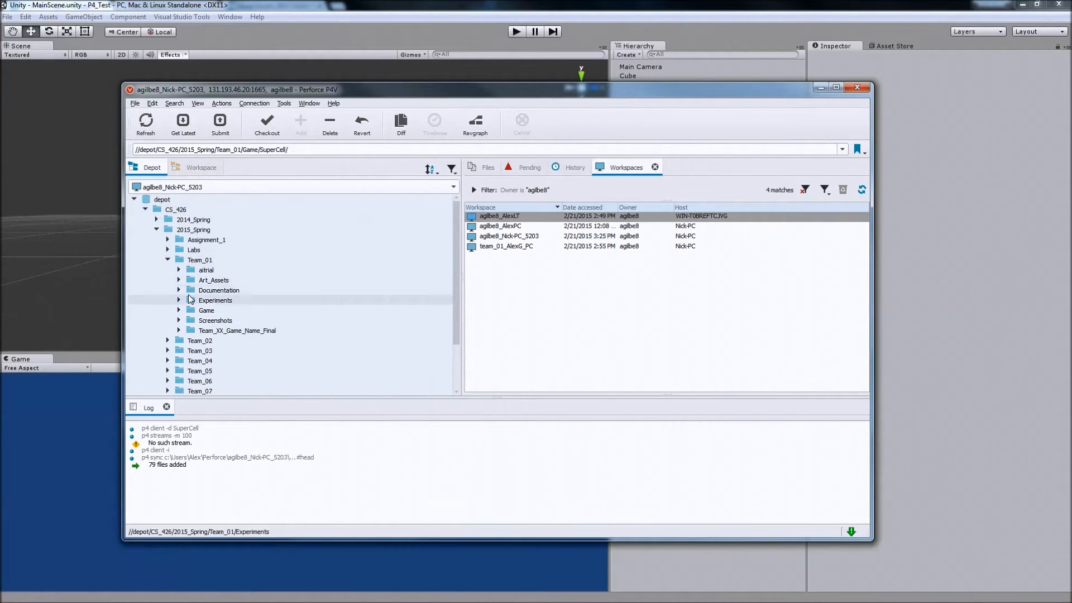
pyautogui.click(179, 300)
pyautogui.click(190, 310)
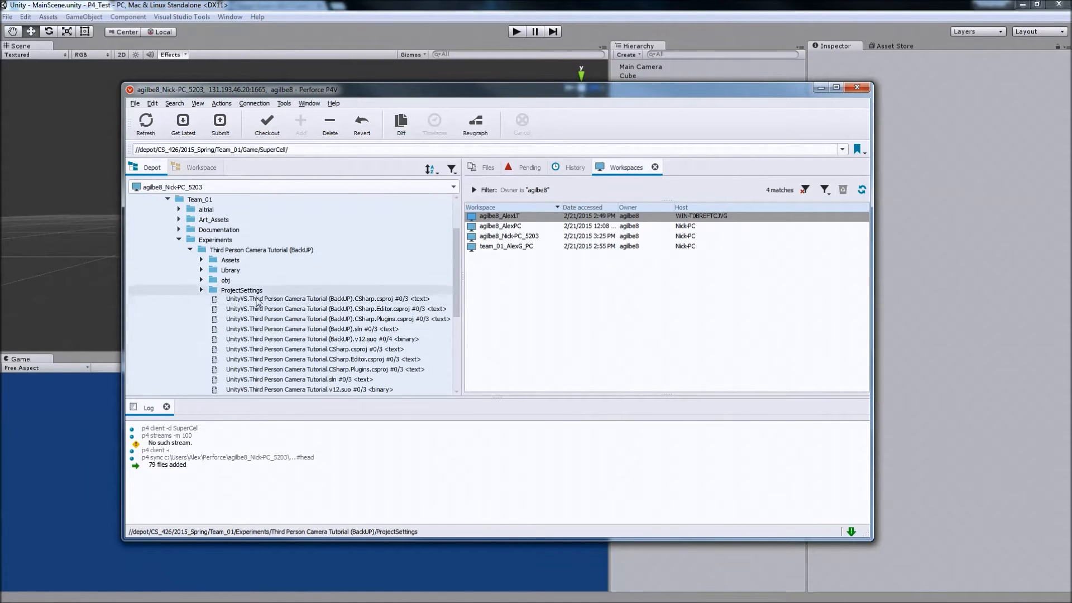
pyautogui.scroll(-1, 291, 313)
pyautogui.click(203, 240)
pyautogui.click(201, 240)
pyautogui.click(202, 239)
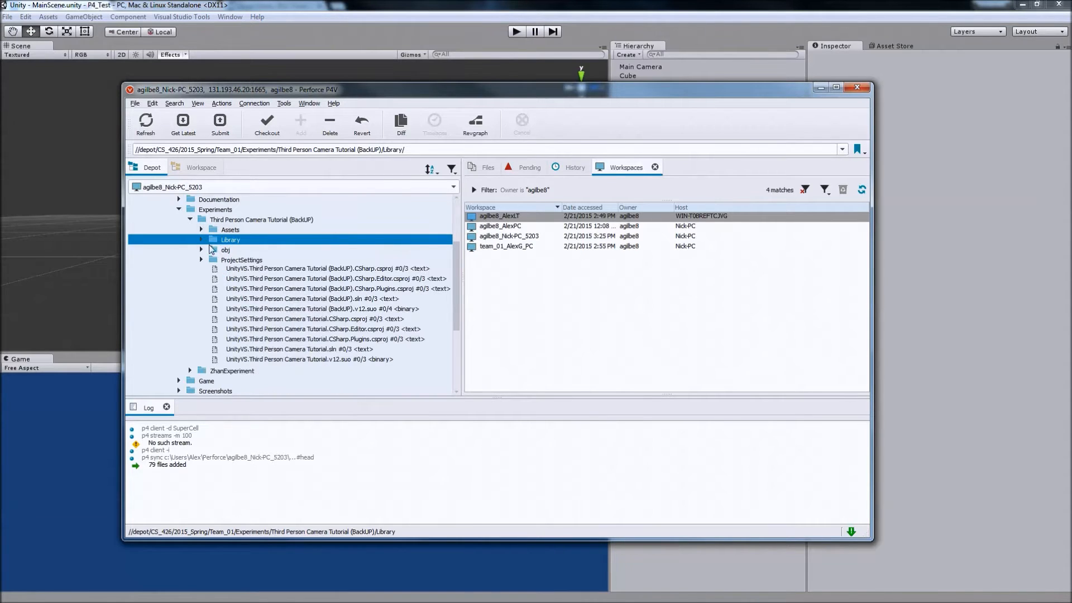
pyautogui.click(201, 250)
pyautogui.click(212, 260)
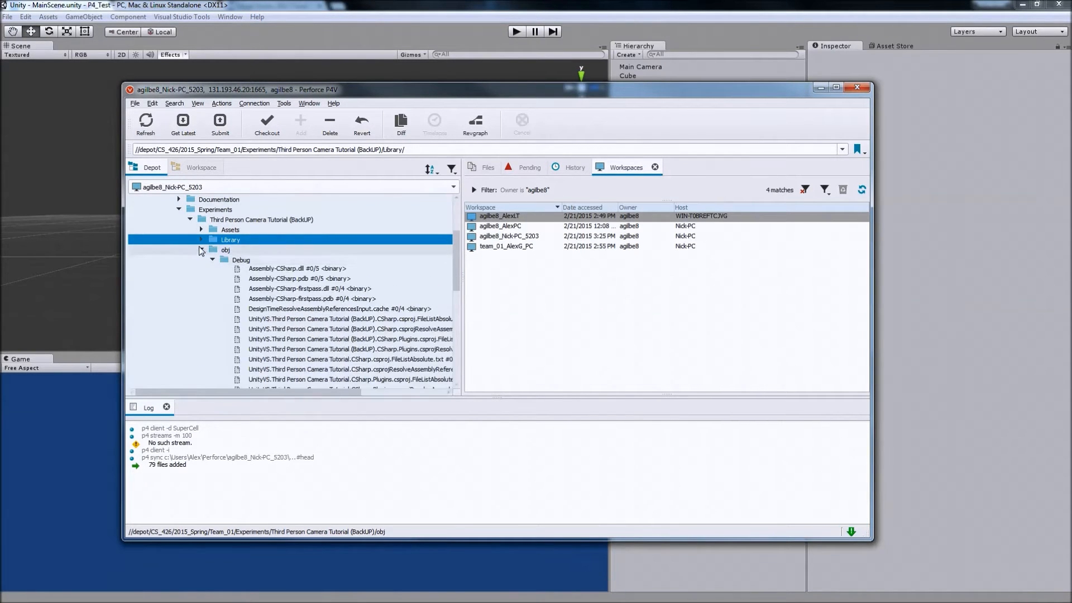
pyautogui.click(178, 210)
pyautogui.scroll(2, 271, 241)
pyautogui.click(172, 249)
pyautogui.scroll(1, 252, 222)
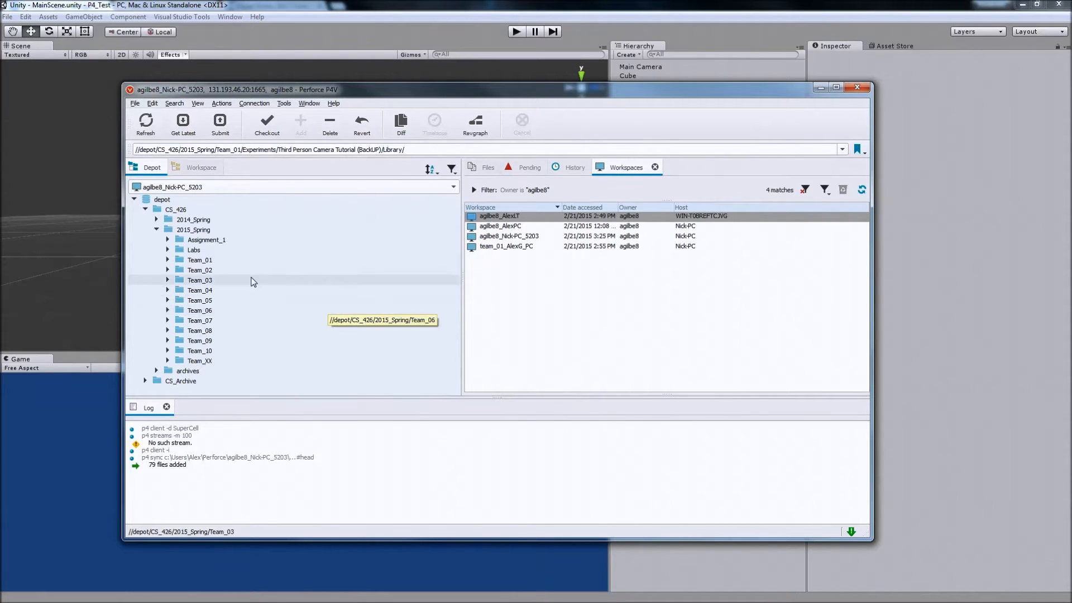
pyautogui.click(156, 230)
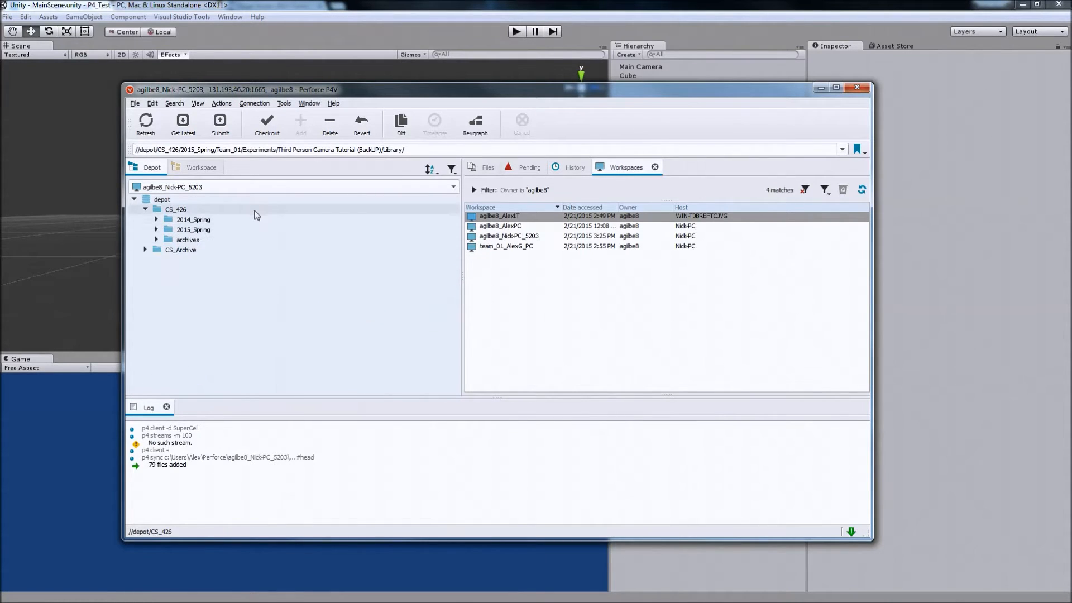
# Start a new workspace and name it Team01_AlexPC_Games.
pyautogui.click(237, 188)
pyautogui.click(245, 184)
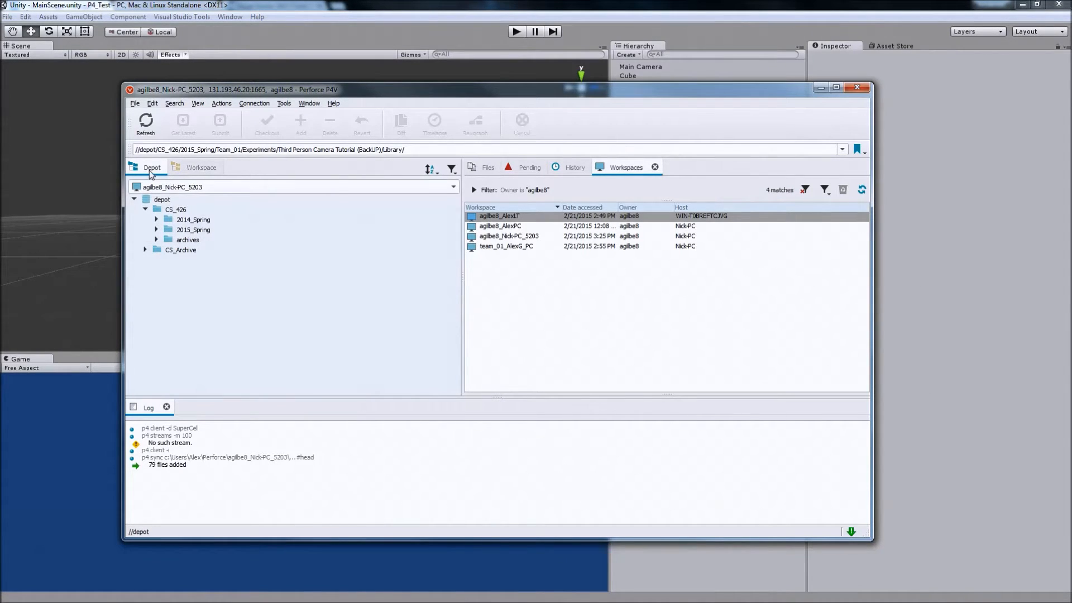
pyautogui.click(233, 189)
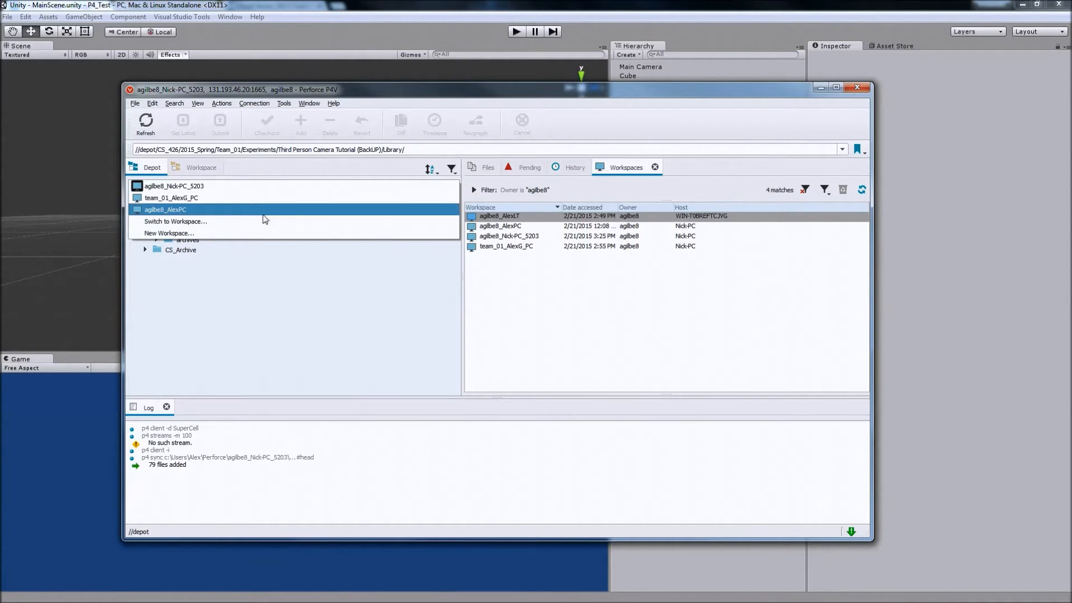
pyautogui.click(273, 234)
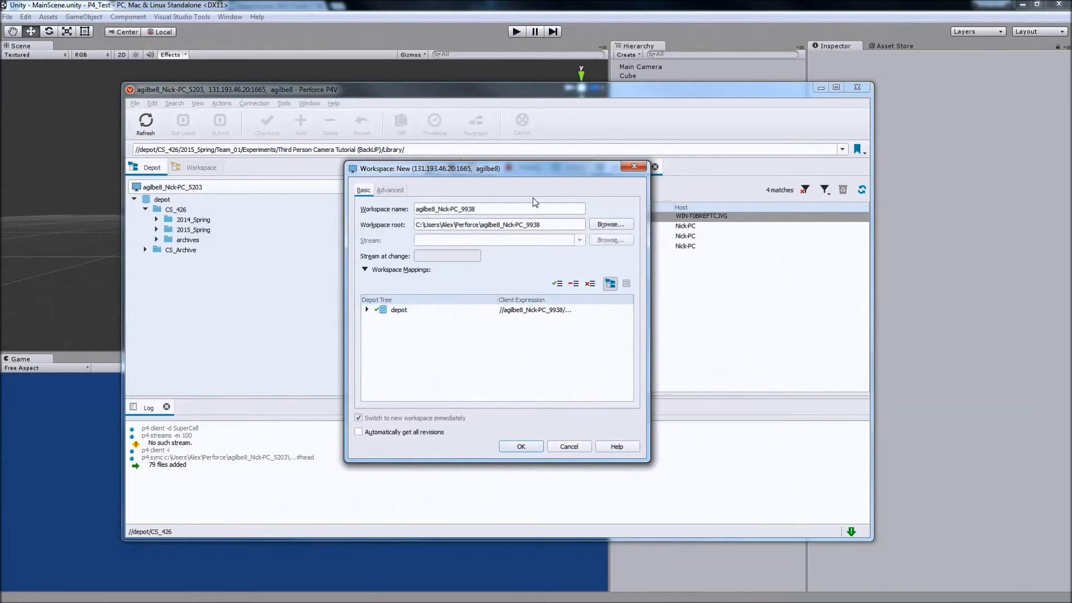
pyautogui.doubleClick(474, 209)
pyautogui.tripleClick(511, 207)
pyautogui.write('Team')
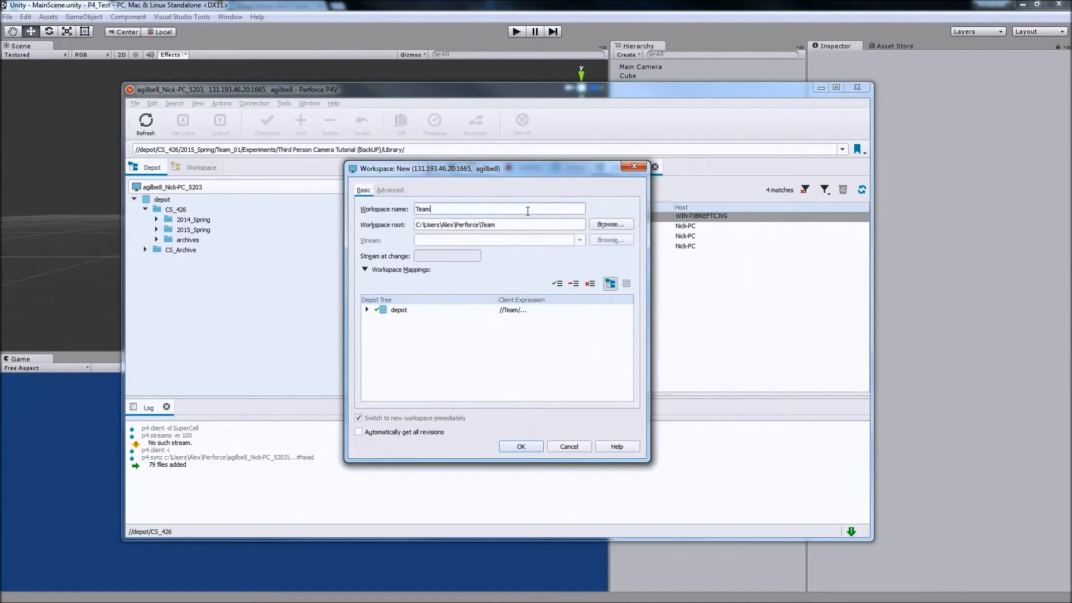
pyautogui.write('01_AlexPC_Games')
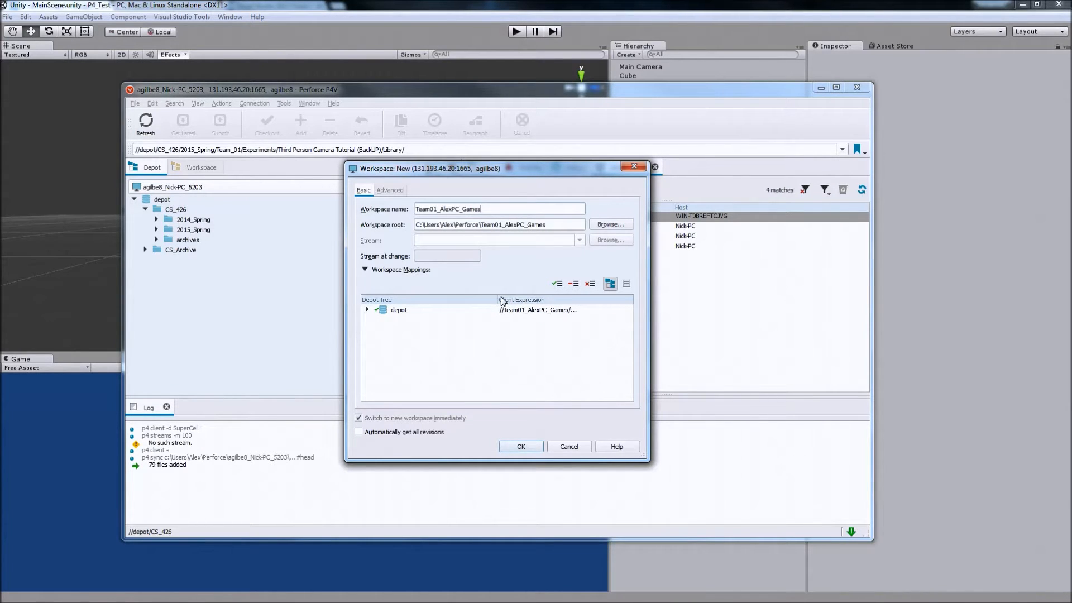
# Clear the default mapping of the whole depot from the new workspace's mappings.
pyautogui.click(366, 309)
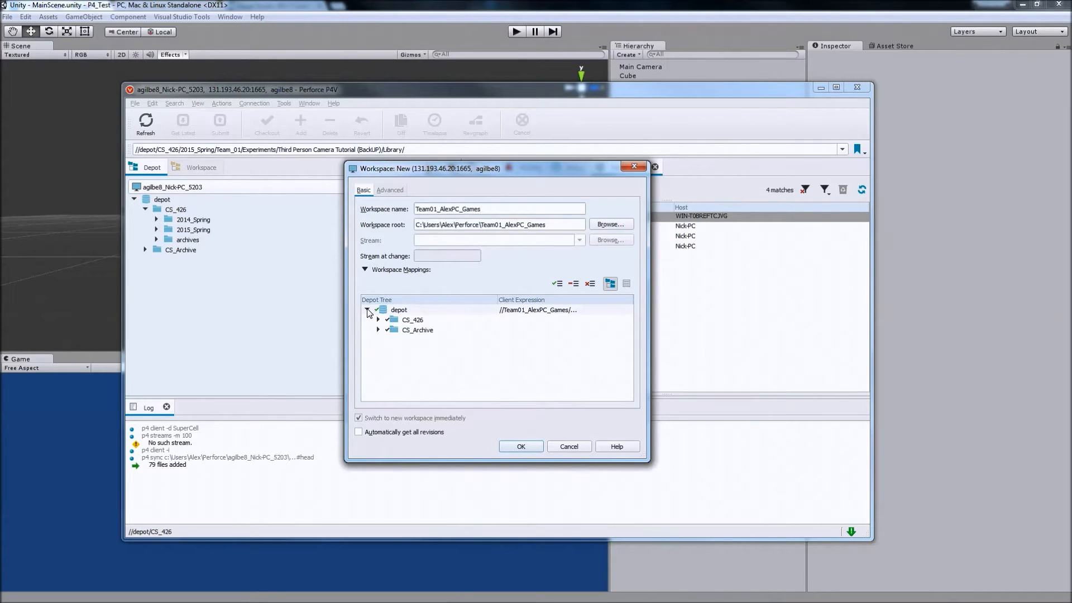
pyautogui.click(378, 319)
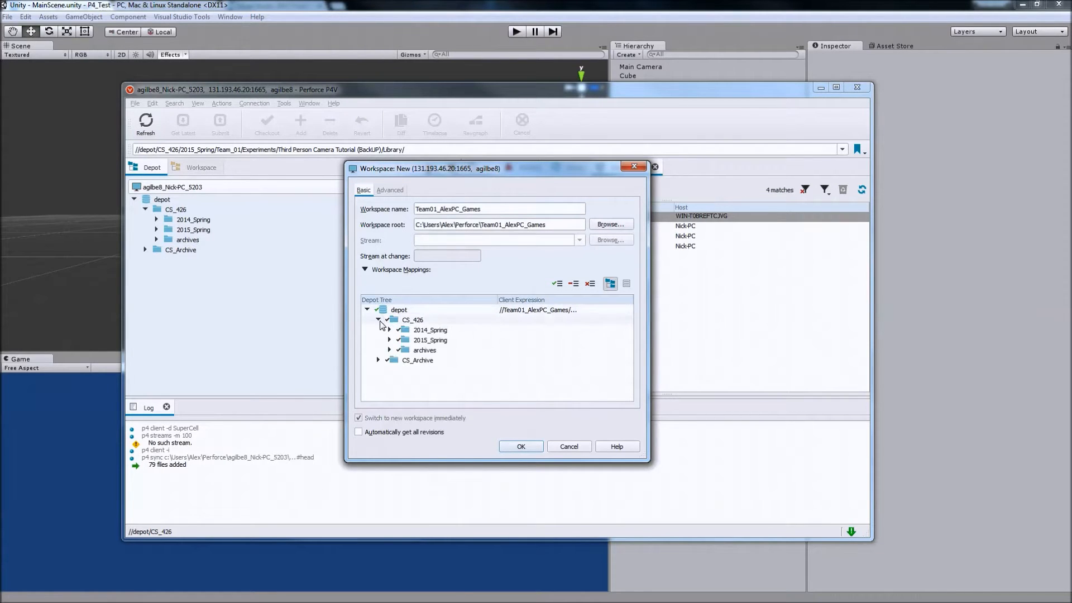
pyautogui.click(379, 320)
pyautogui.click(379, 329)
pyautogui.click(378, 330)
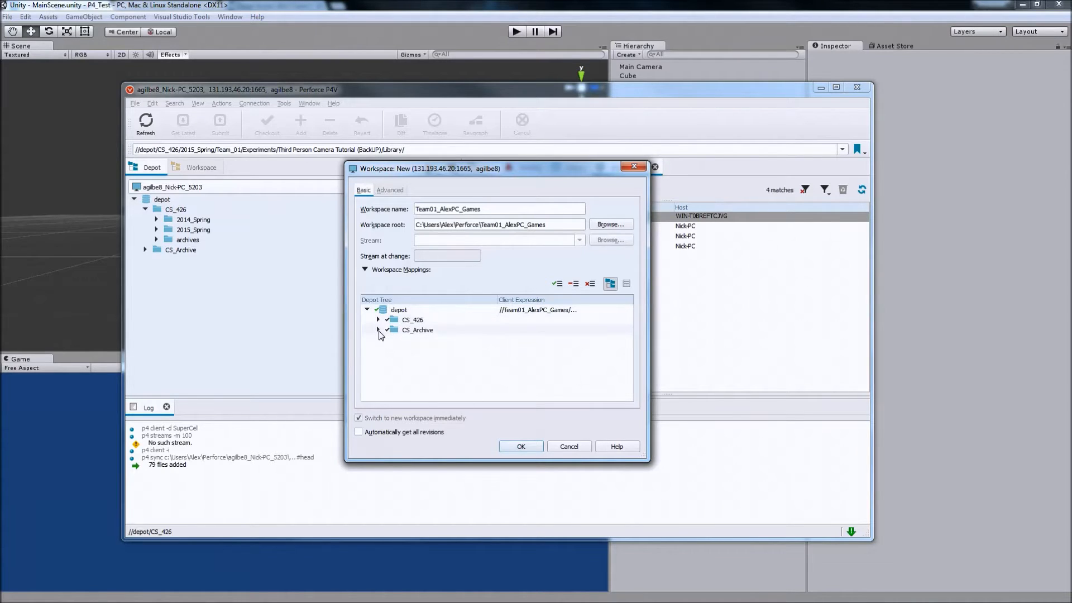
pyautogui.rightClick(400, 310)
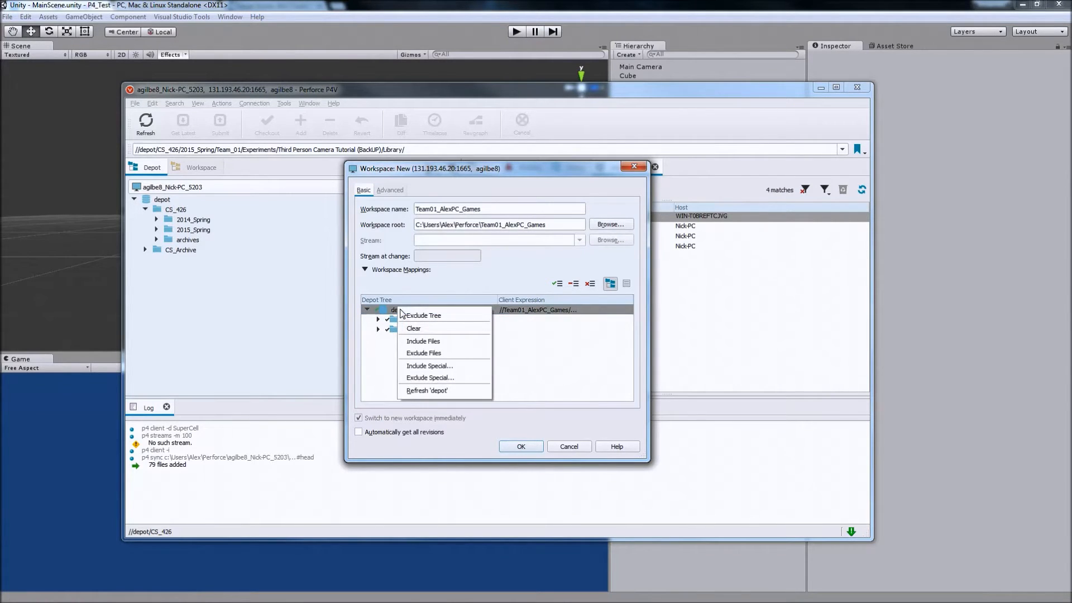
pyautogui.click(430, 329)
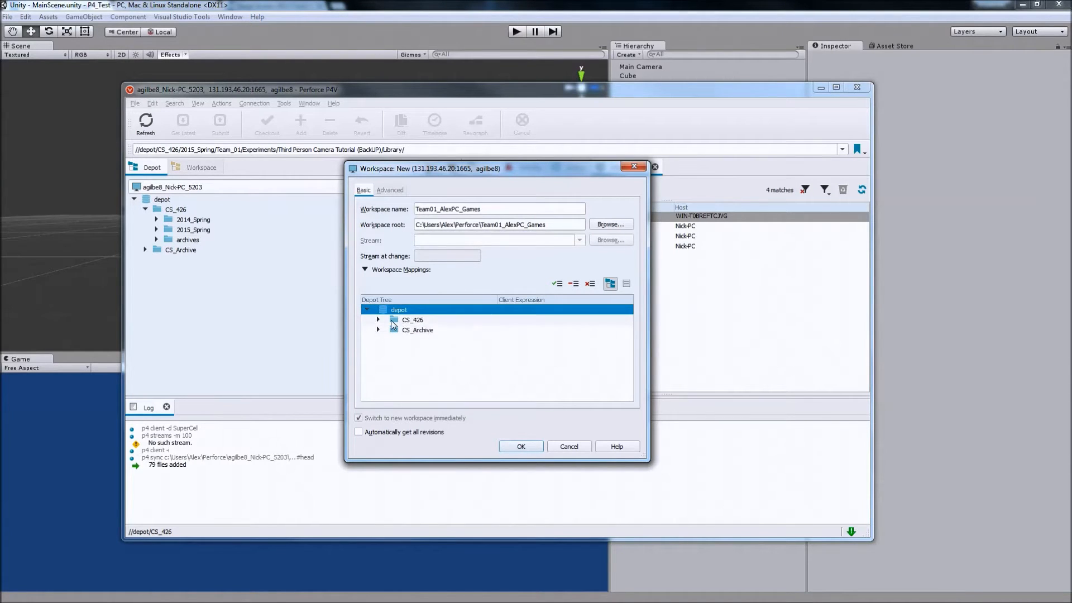
# Expand CS_426 and its 2015_Spring folder in the workspace mappings to reach the team folders.
pyautogui.click(392, 321)
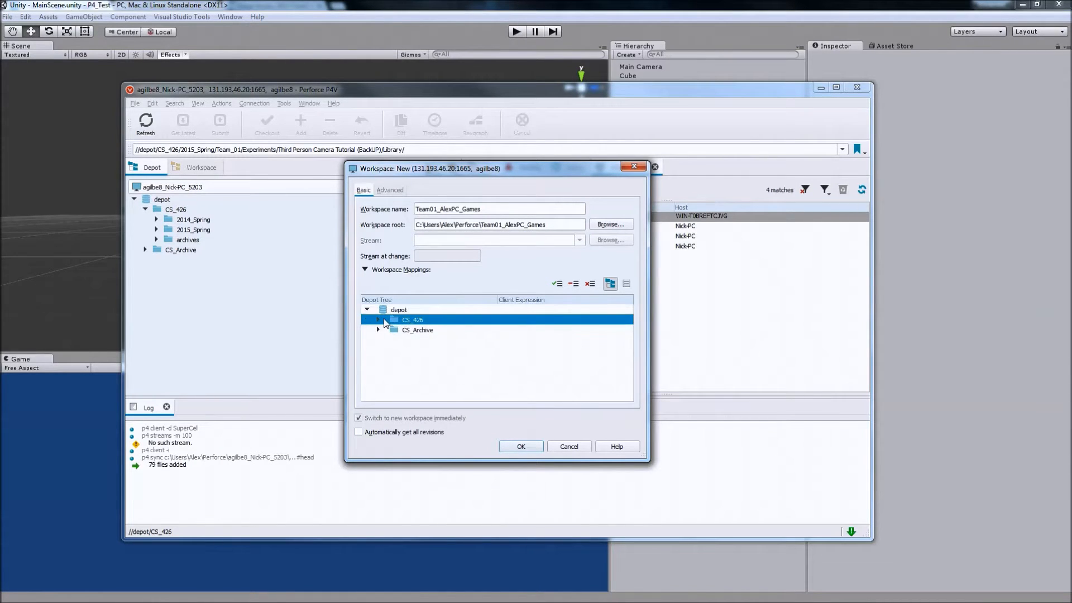
pyautogui.click(379, 319)
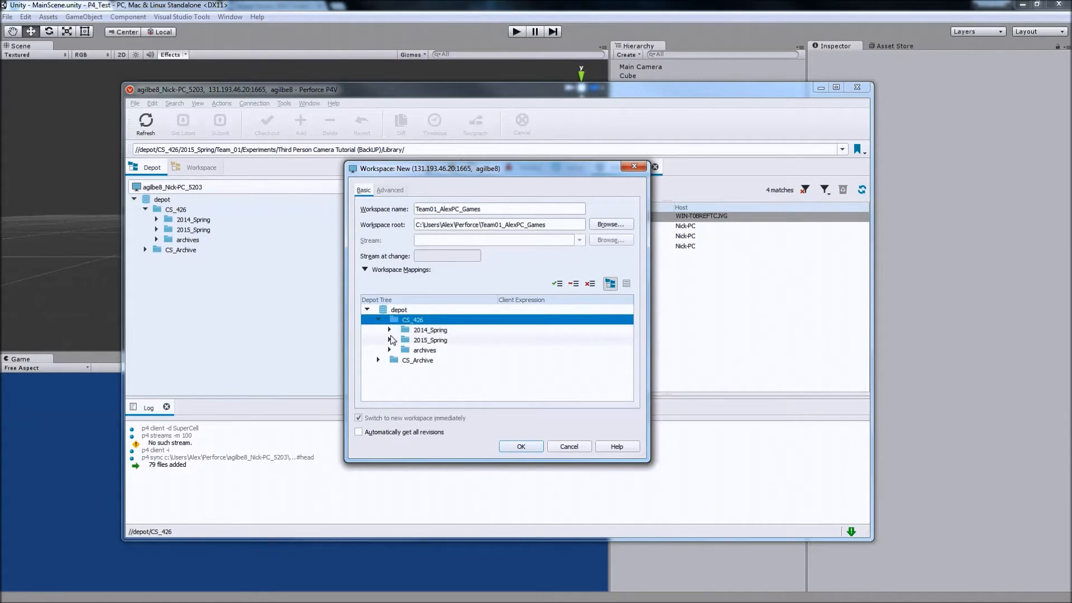
pyautogui.click(389, 340)
pyautogui.scroll(-1, 429, 346)
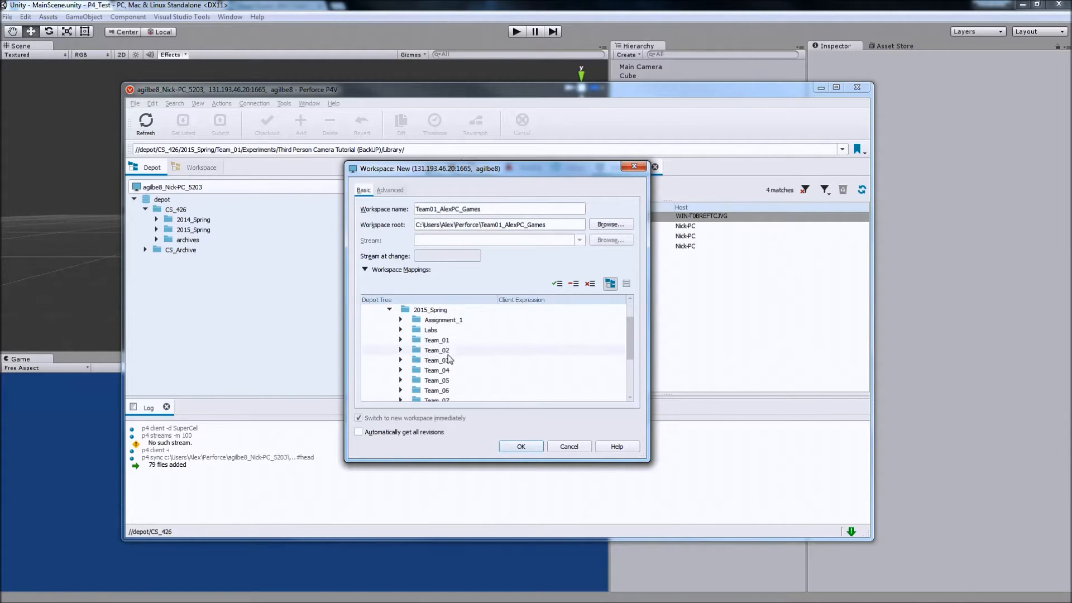
# Try including the whole Team_01 tree in the workspace mappings, and clear that mapping.
pyautogui.click(433, 344)
pyautogui.rightClick(433, 343)
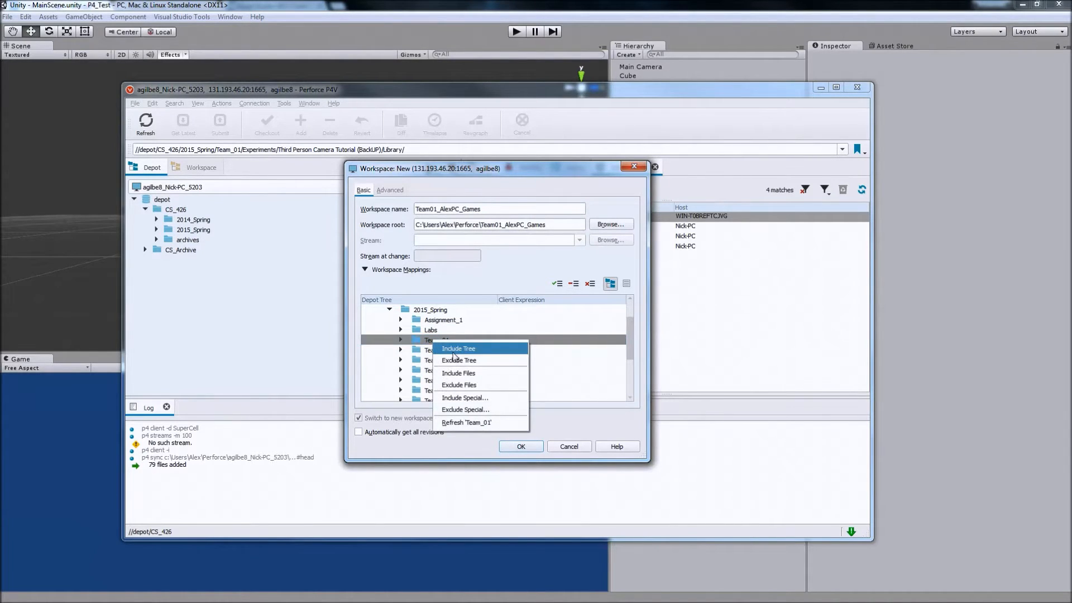
pyautogui.click(425, 340)
pyautogui.rightClick(423, 339)
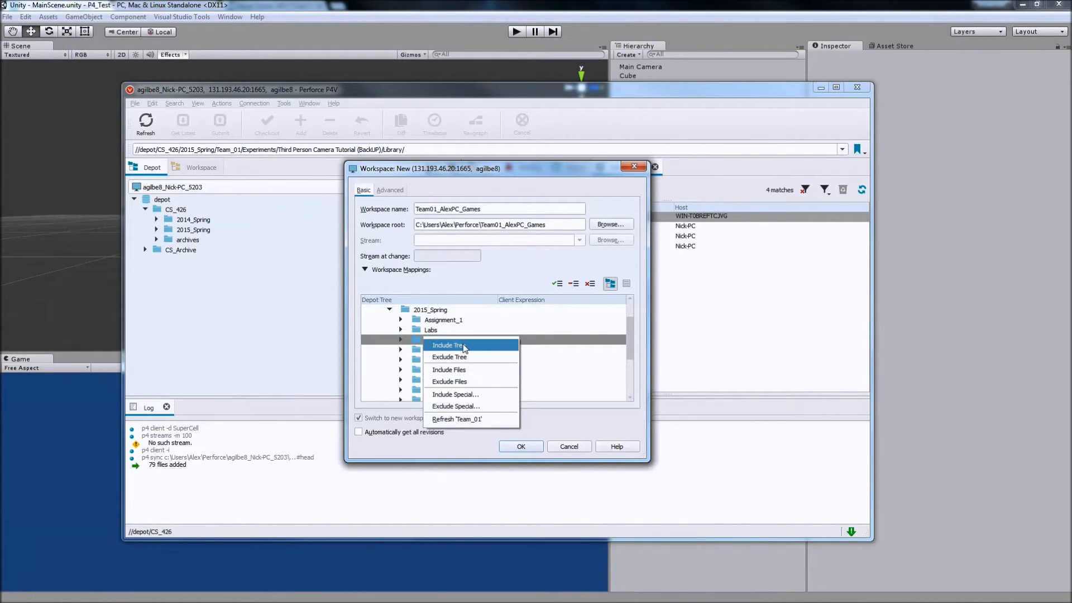
pyautogui.click(474, 345)
pyautogui.rightClick(448, 340)
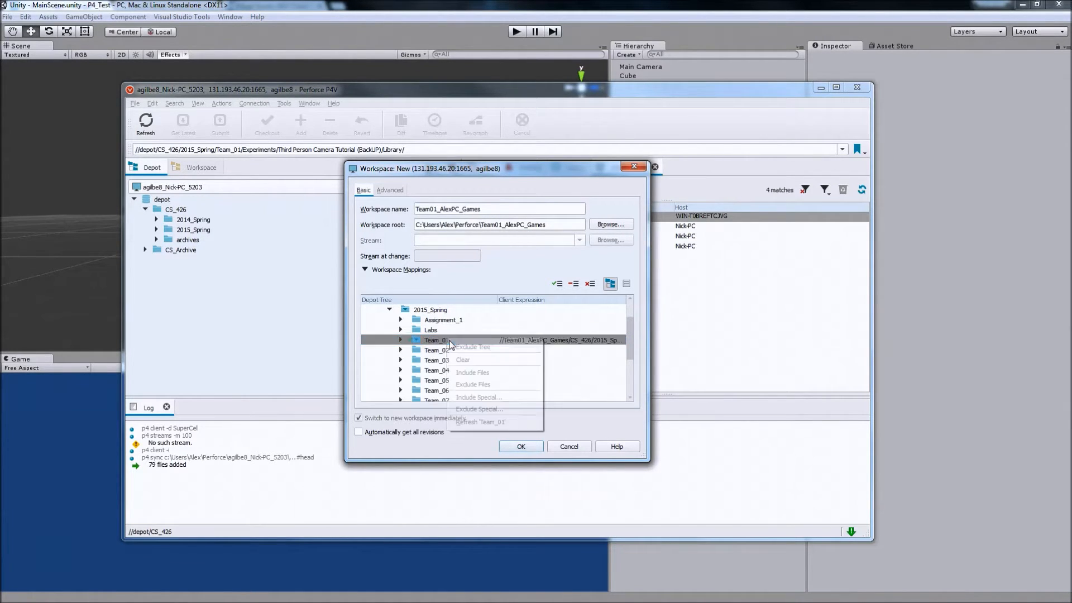
pyautogui.click(480, 357)
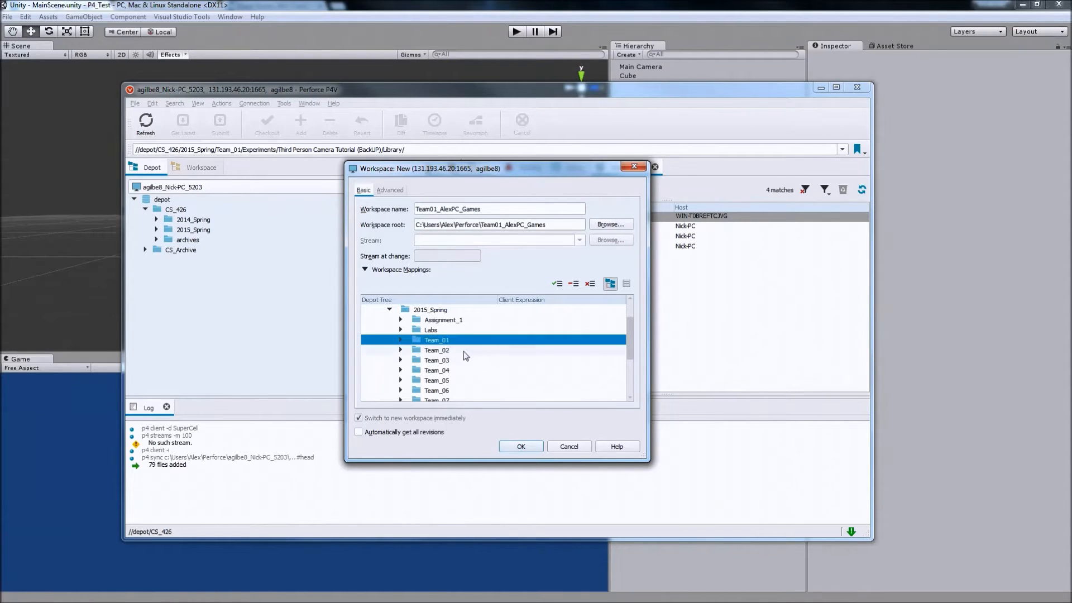
# Include only the tree of Team_01's Game folder in the workspace mappings.
pyautogui.click(400, 340)
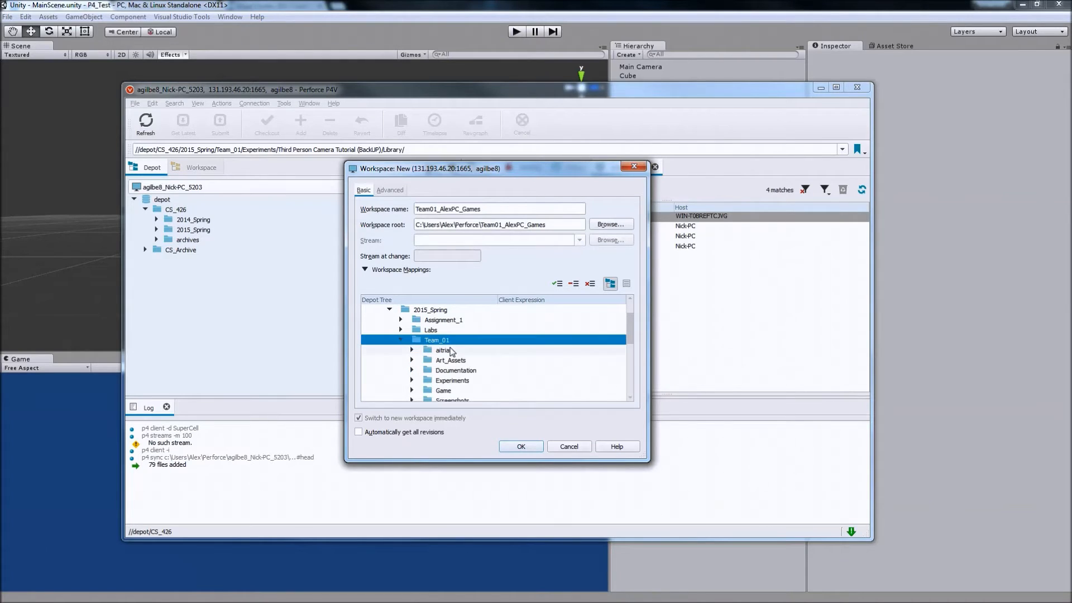
pyautogui.scroll(-1, 477, 357)
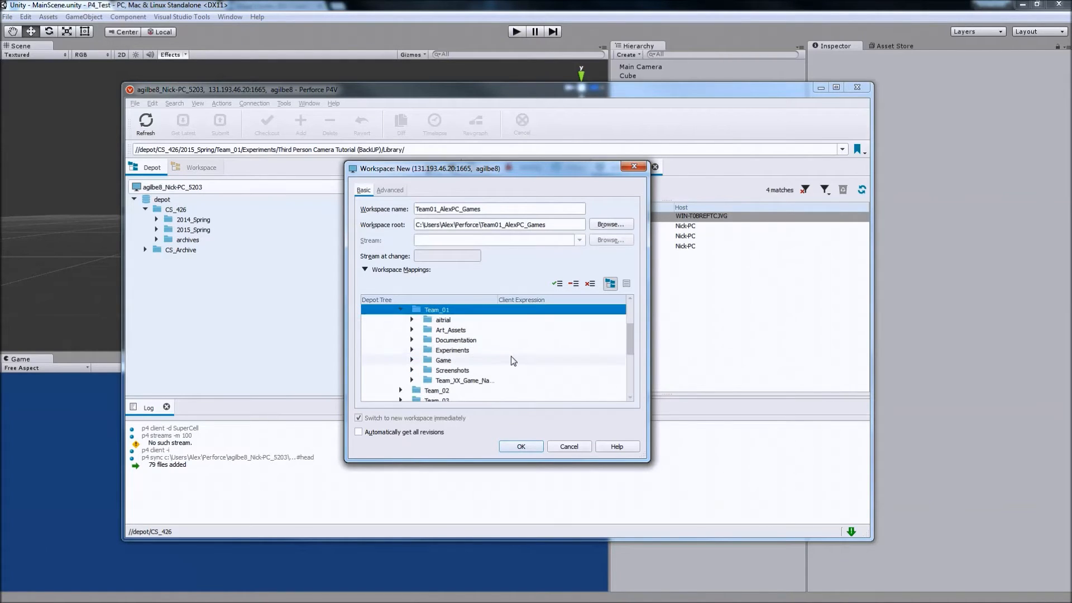
pyautogui.rightClick(482, 362)
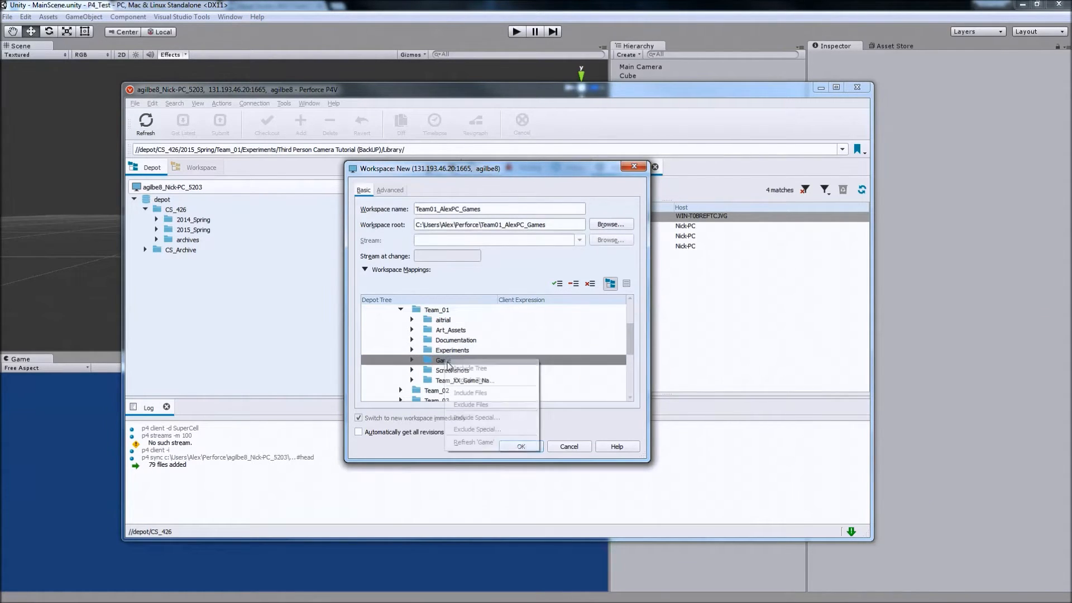
pyautogui.click(482, 369)
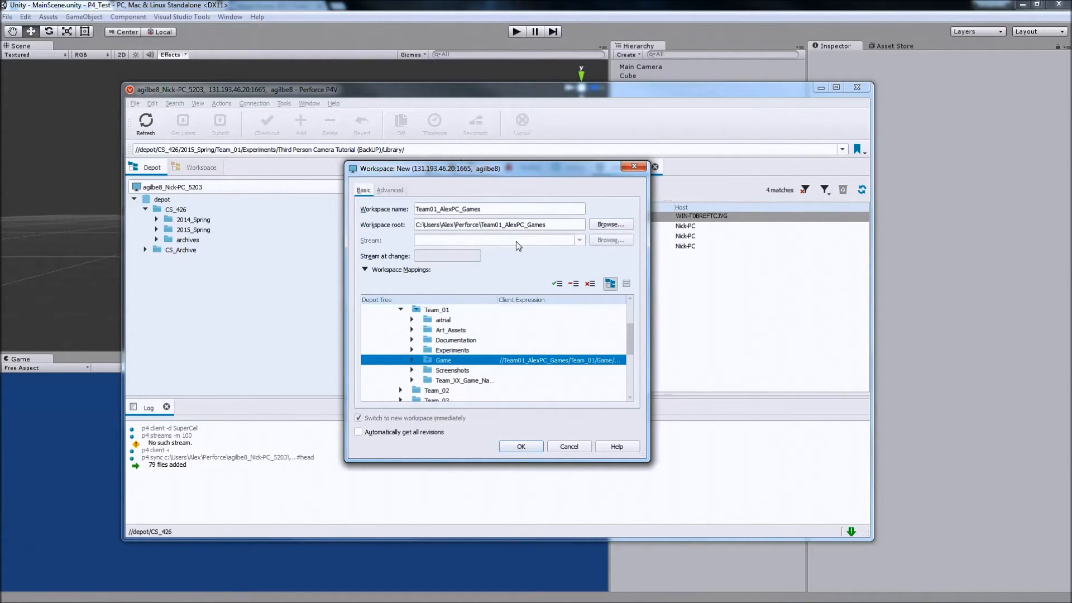
# Check the workspace name and root, and create the workspace with the Allwrite file option enabled.
pyautogui.moveTo(481, 224); pyautogui.dragTo(545, 224)
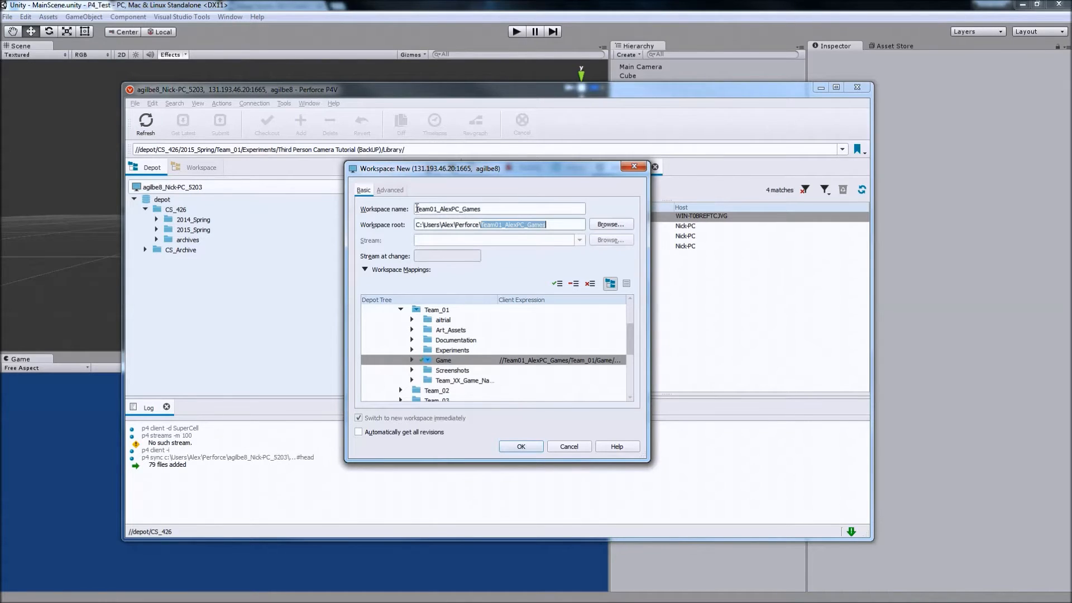
pyautogui.moveTo(416, 209); pyautogui.dragTo(480, 219)
pyautogui.click(510, 213)
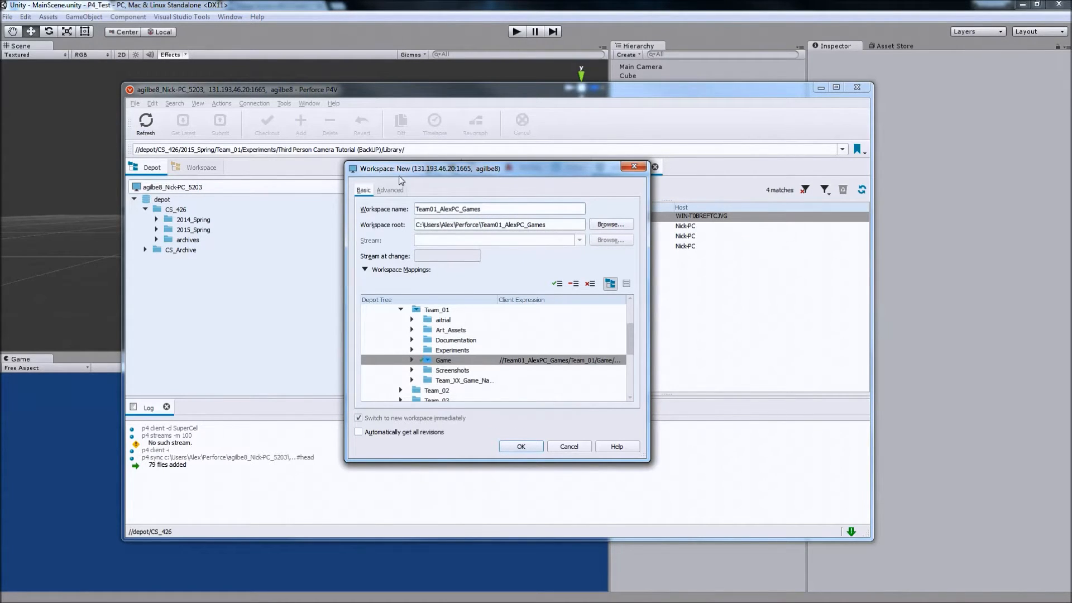
pyautogui.click(391, 191)
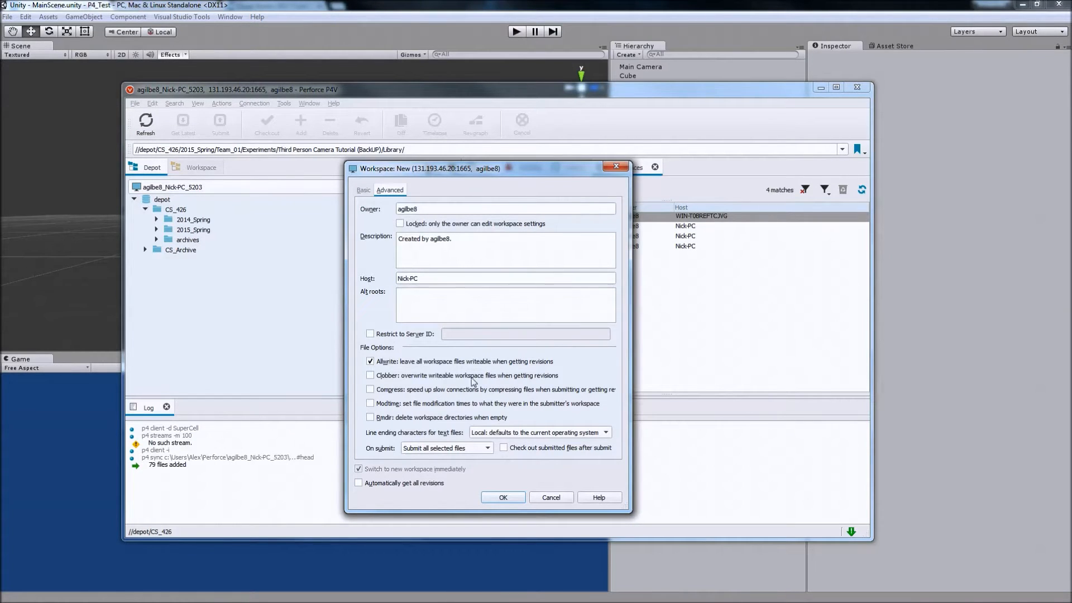
pyautogui.click(503, 497)
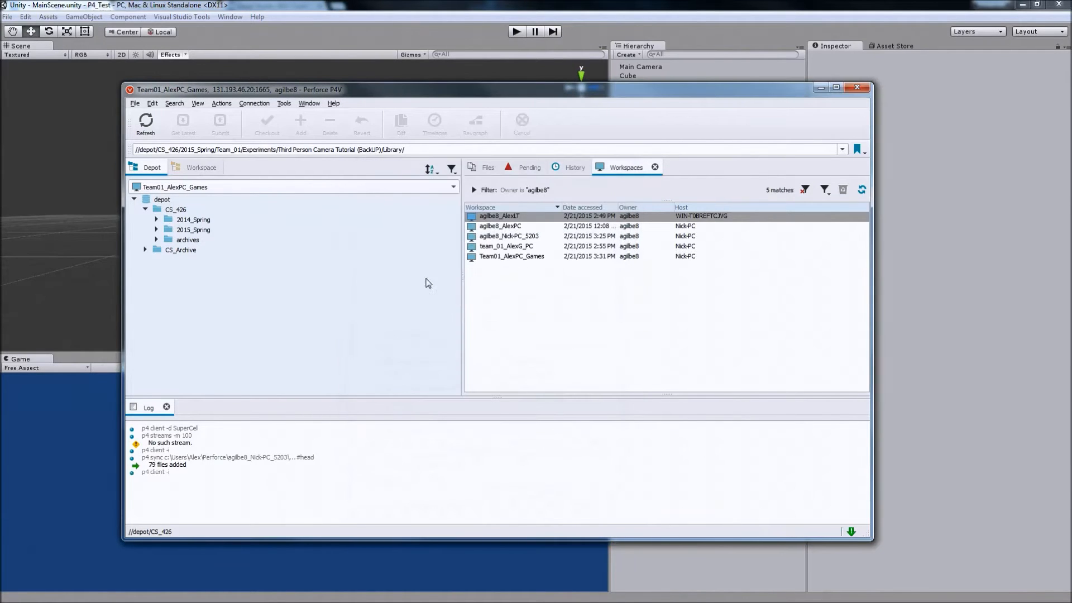
# Compare the depot tree with the new workspace's local folder tree.
pyautogui.click(201, 167)
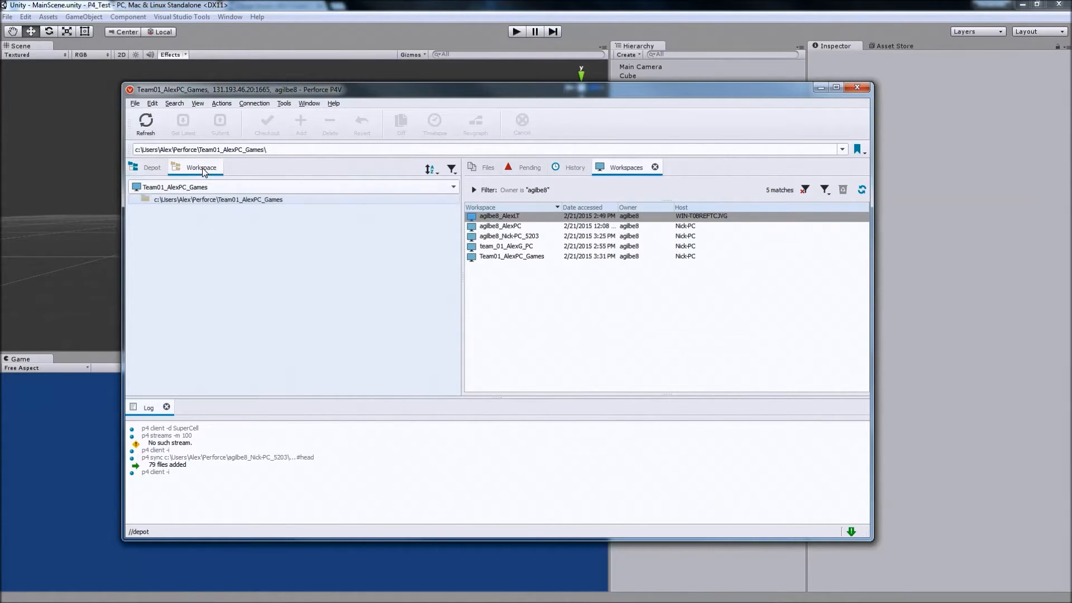
pyautogui.click(152, 168)
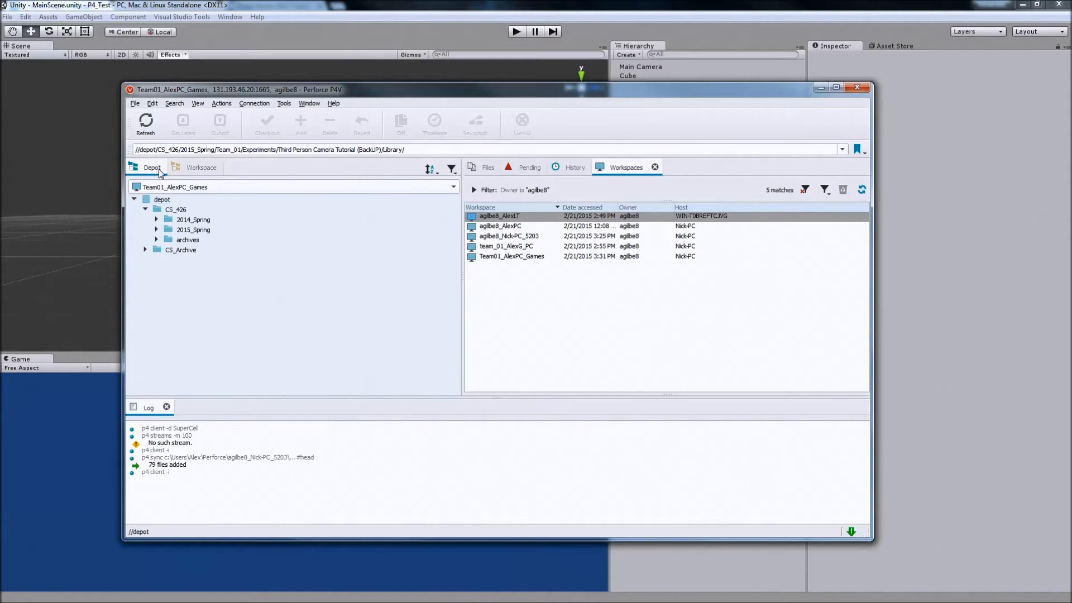
pyautogui.click(200, 165)
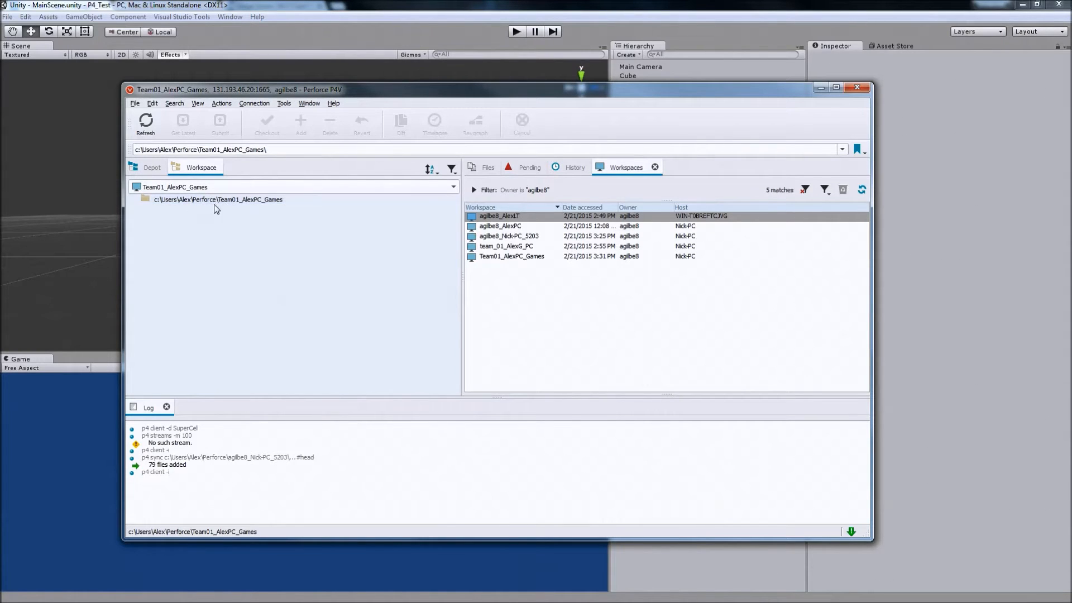
pyautogui.click(205, 202)
pyautogui.click(220, 213)
pyautogui.click(209, 202)
pyautogui.click(217, 234)
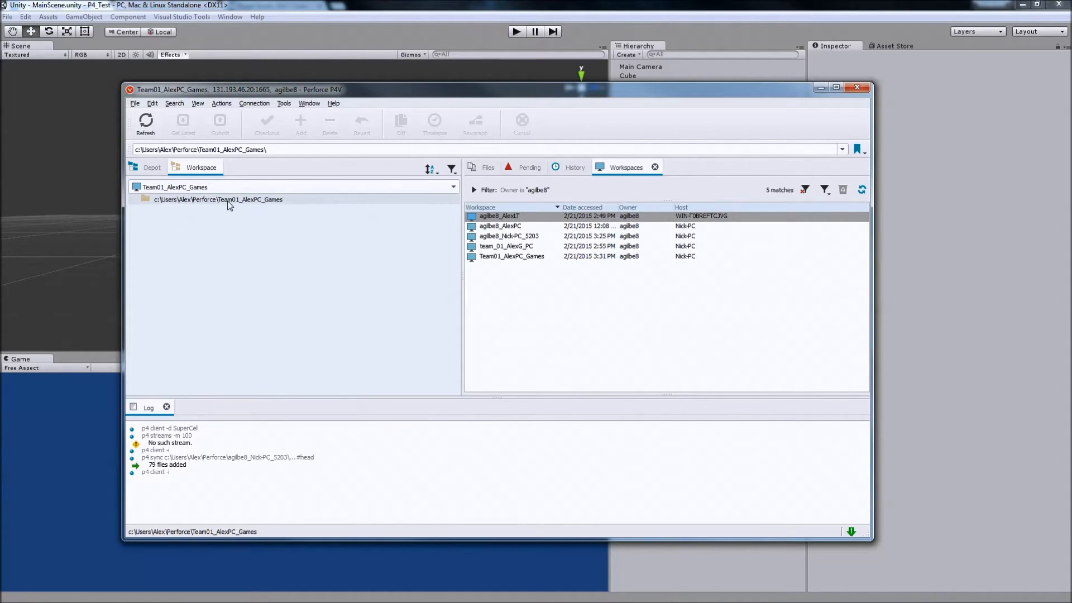
pyautogui.click(223, 201)
pyautogui.click(223, 213)
# Get the latest revision of the new workspace's root folder.
pyautogui.rightClick(203, 214)
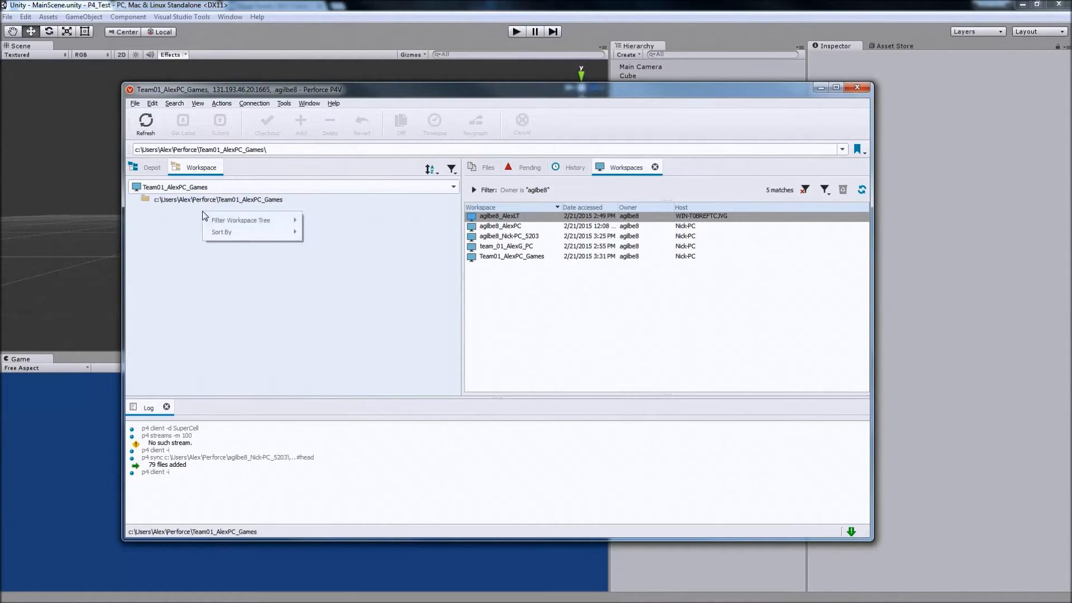
pyautogui.click(200, 205)
pyautogui.click(211, 202)
pyautogui.rightClick(212, 199)
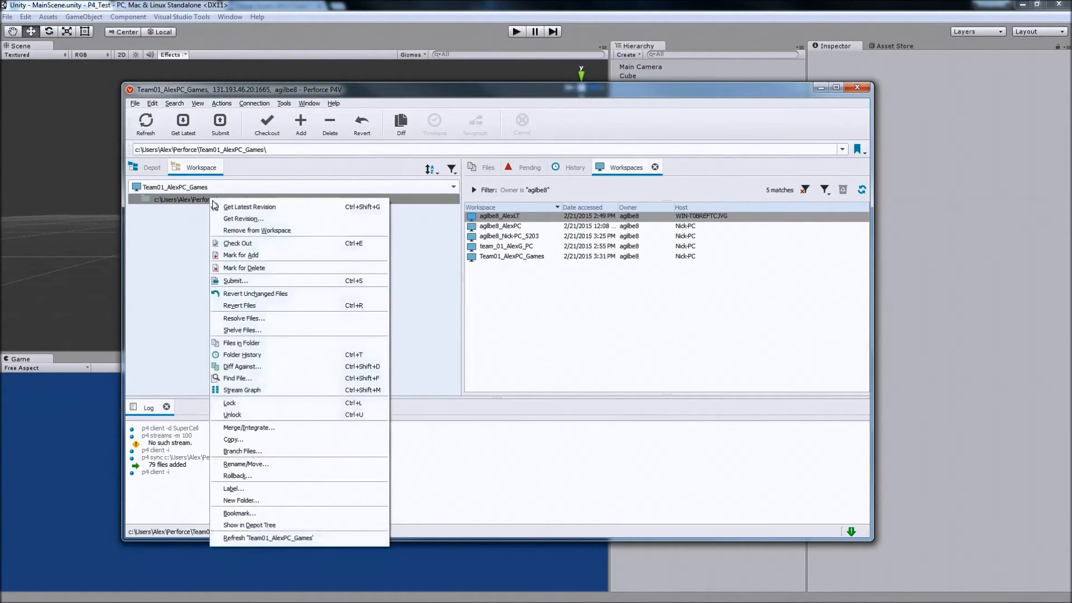
pyautogui.rightClick(195, 199)
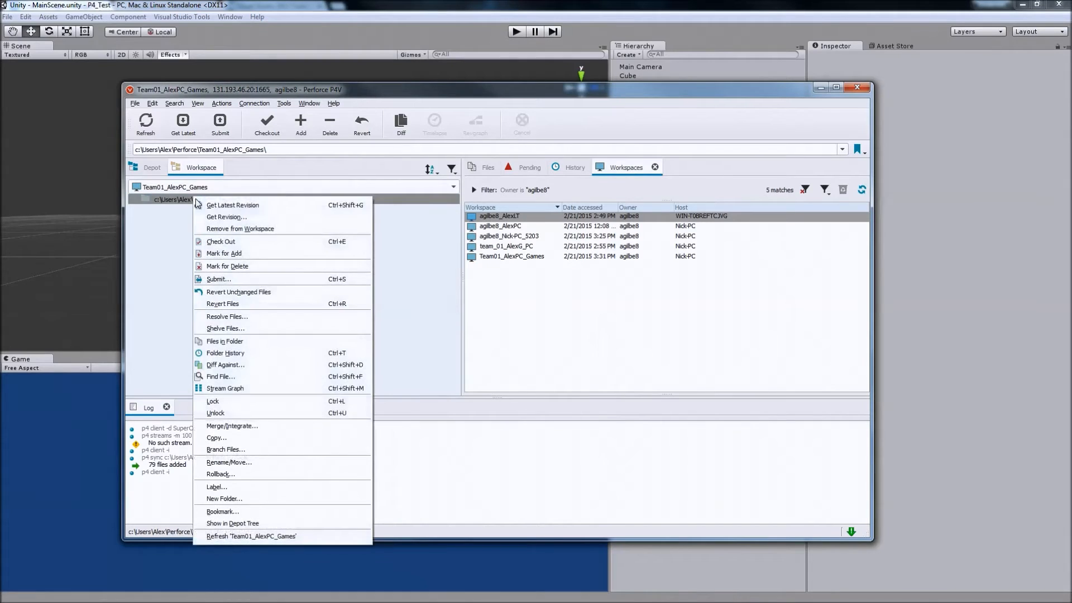
pyautogui.click(230, 205)
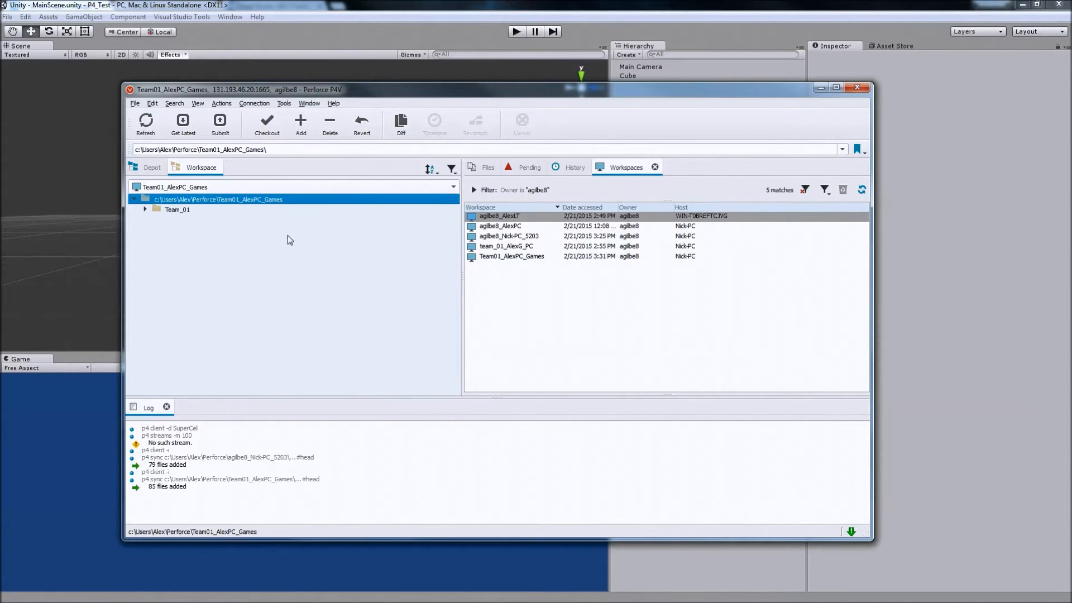
# Expand Team_01 and its Game folder in the workspace tree and look into Game_Name and P4_Test.
pyautogui.click(145, 209)
pyautogui.click(156, 219)
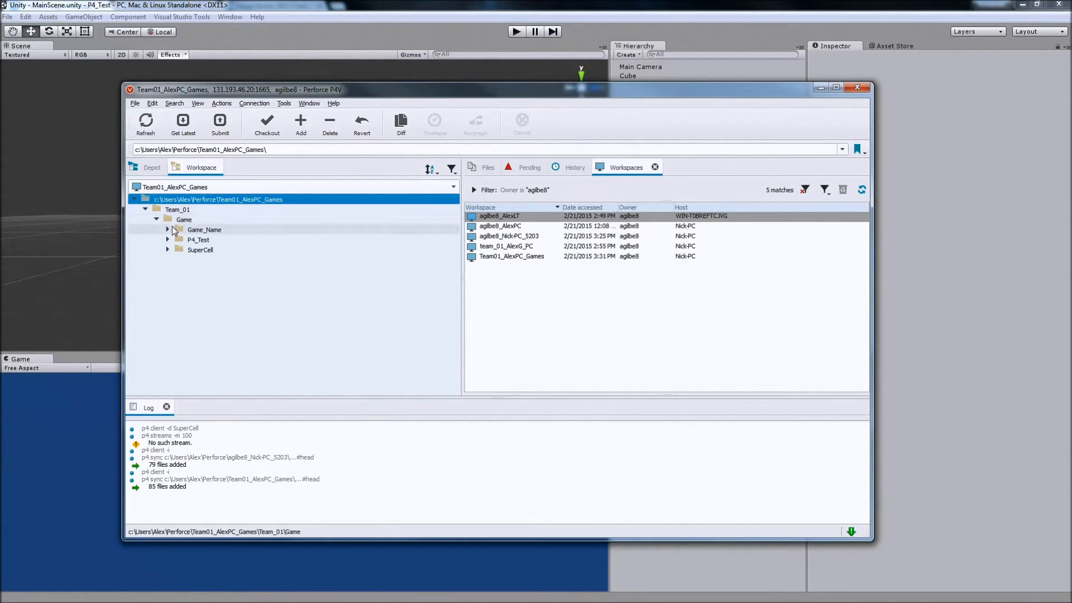
pyautogui.click(167, 230)
pyautogui.click(167, 229)
pyautogui.click(168, 240)
pyautogui.click(168, 239)
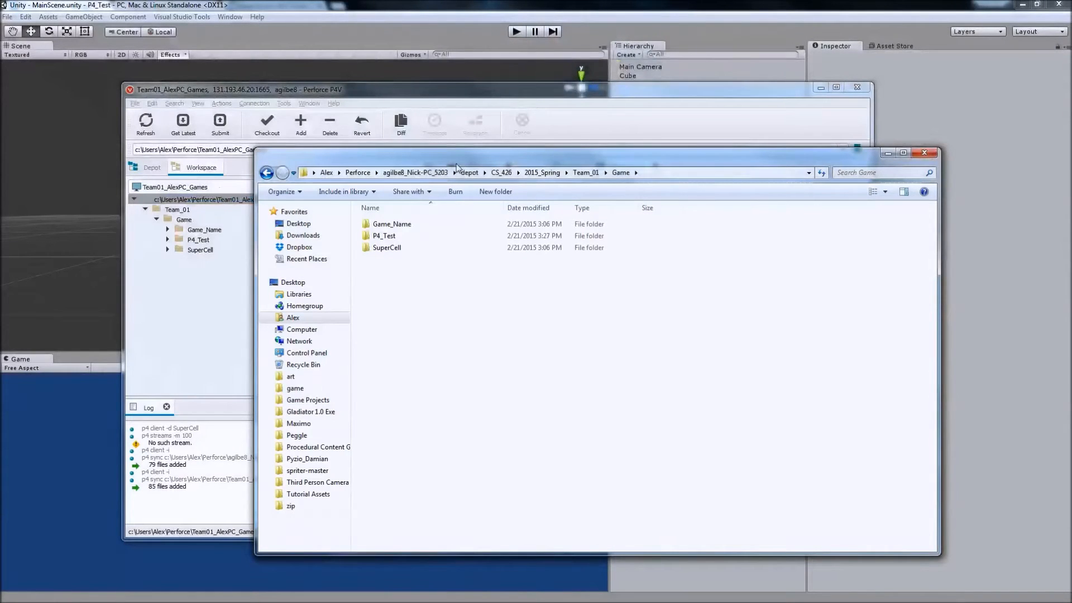
# In Windows Explorer, go up to the Perforce folder and open the new workspace's Team_01\Game folder.
pyautogui.click(358, 173)
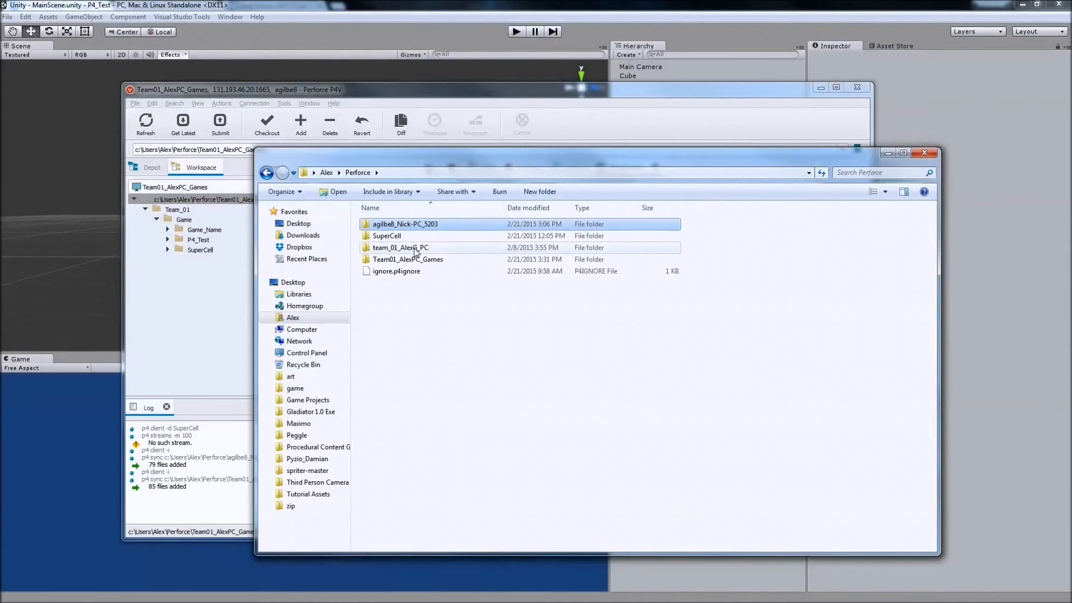
pyautogui.doubleClick(456, 260)
pyautogui.doubleClick(417, 225)
pyautogui.doubleClick(434, 227)
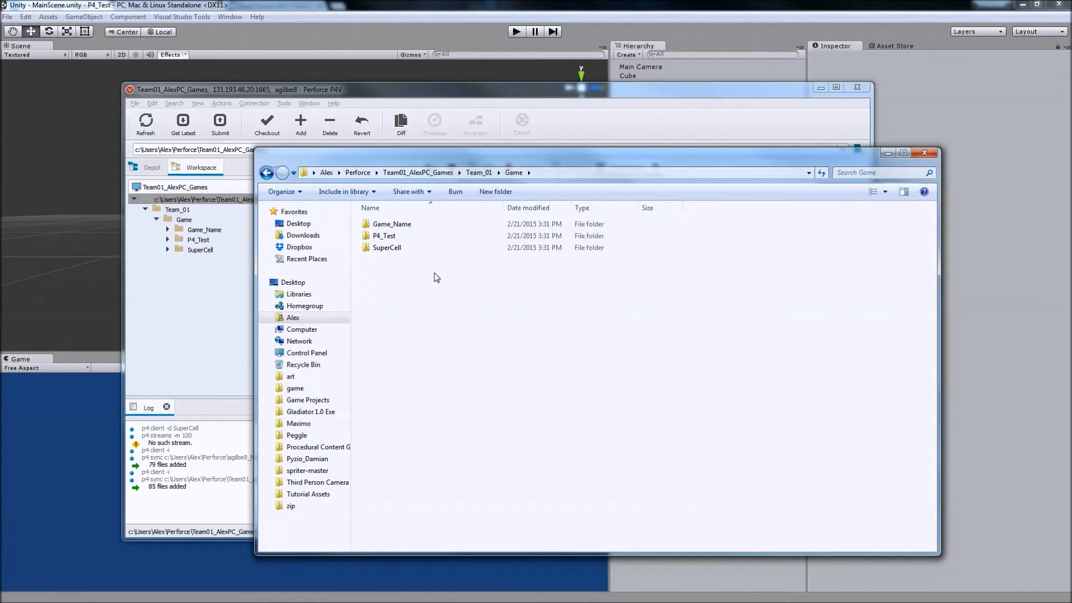
# Create a new folder named P4Connect inside the workspace's Game folder.
pyautogui.rightClick(394, 282)
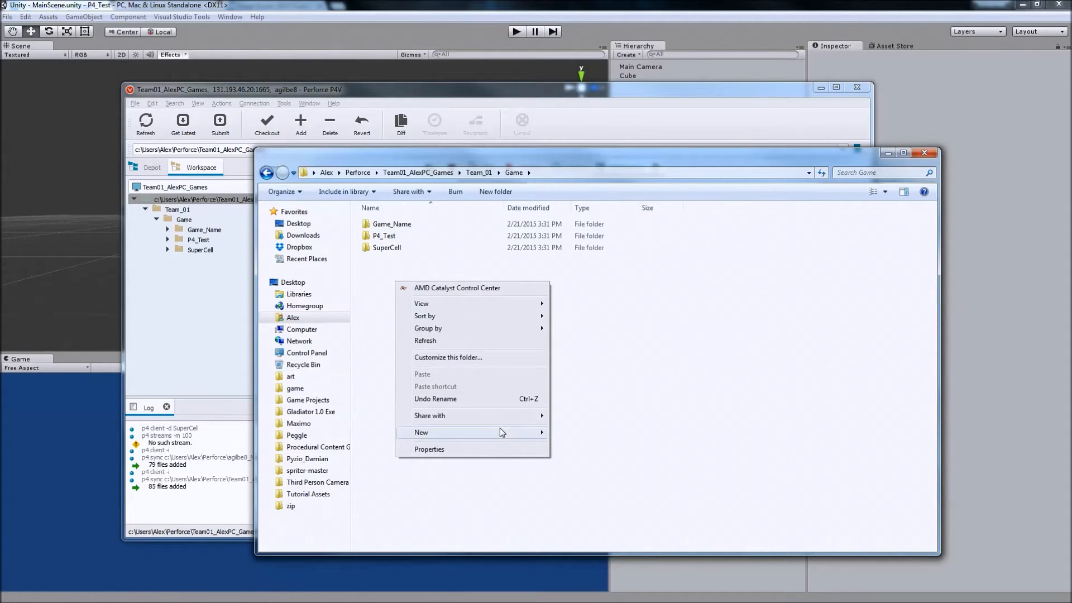
pyautogui.moveTo(499, 433)
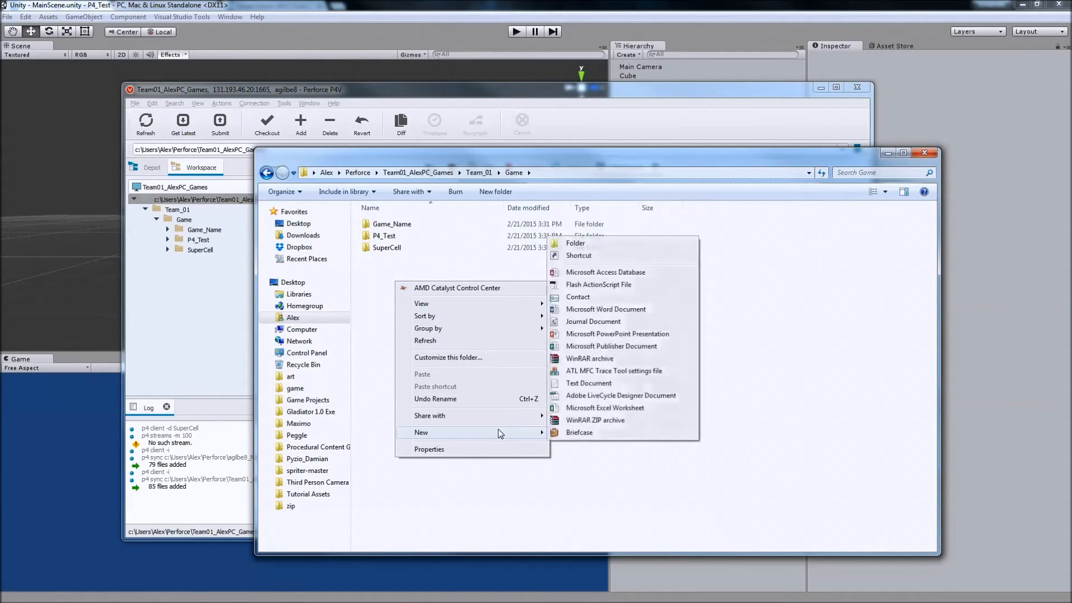
pyautogui.click(583, 245)
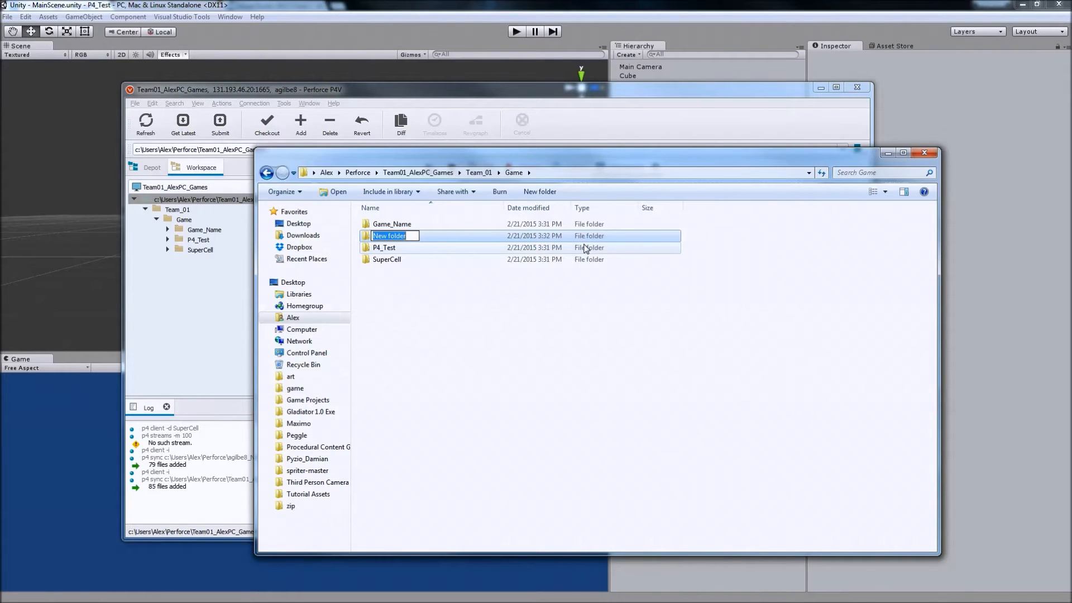
pyautogui.write('P4Ce')
pyautogui.press('BackSpace')
pyautogui.write('onnect')
pyautogui.press('Return')
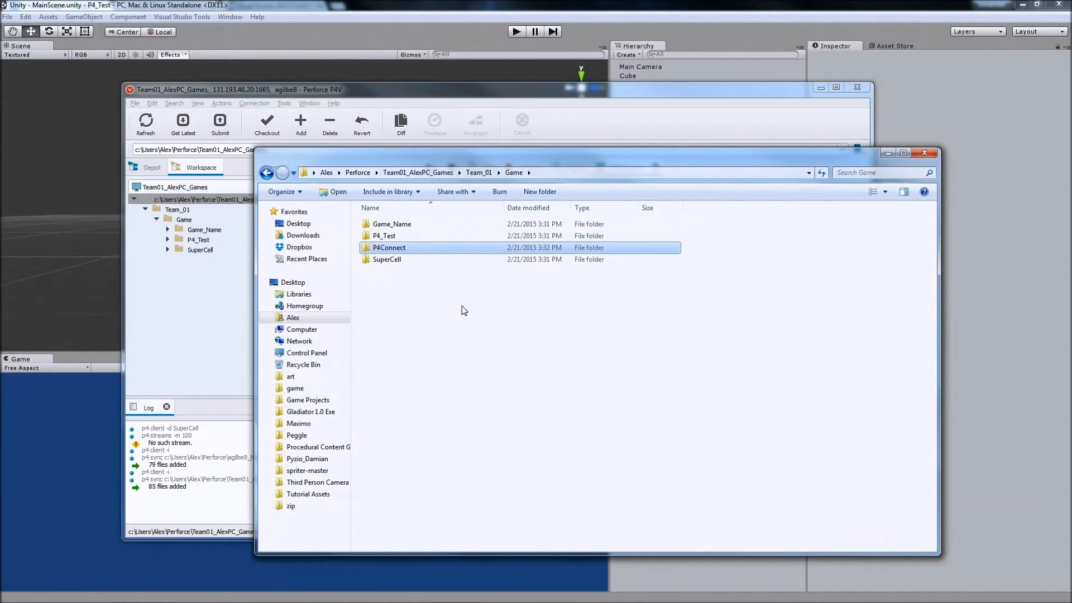
pyautogui.click(411, 260)
pyautogui.click(425, 249)
# Switch to Unity, start a new project and open the browser for its location.
pyautogui.click(445, 13)
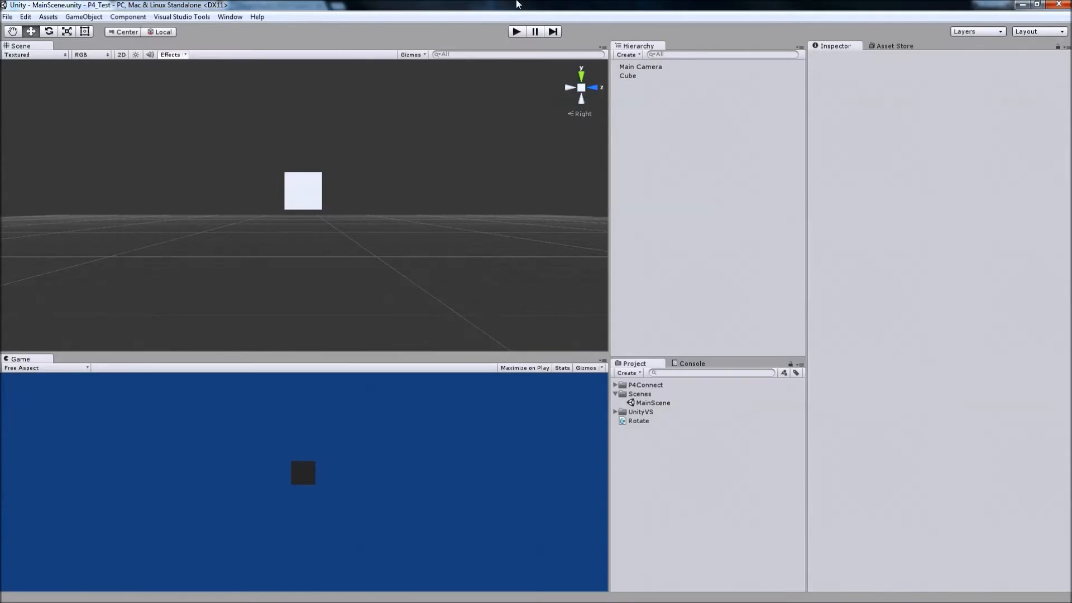
pyautogui.click(7, 17)
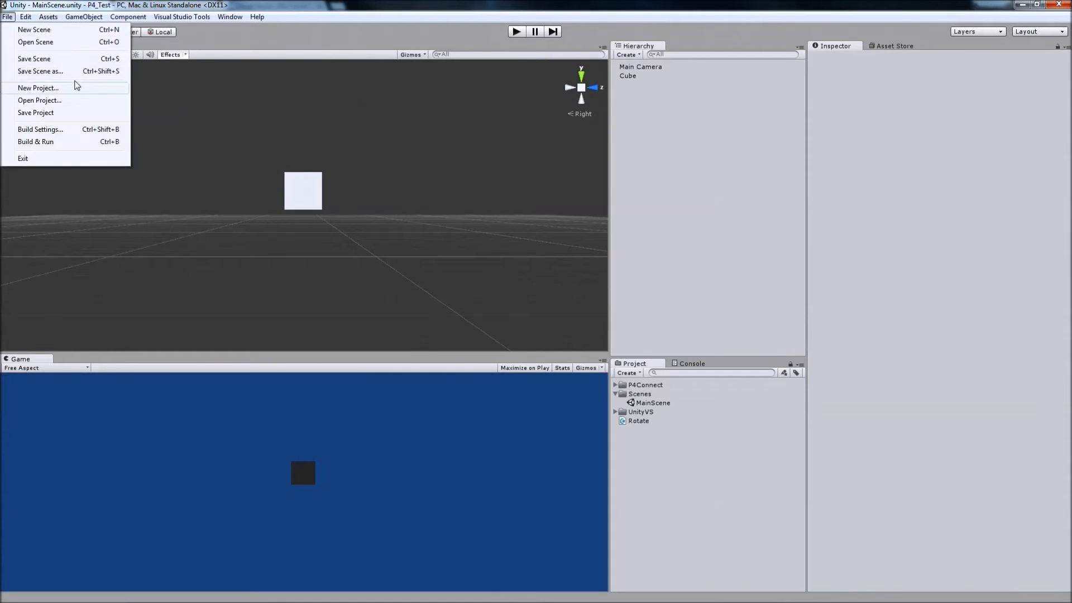
pyautogui.click(76, 87)
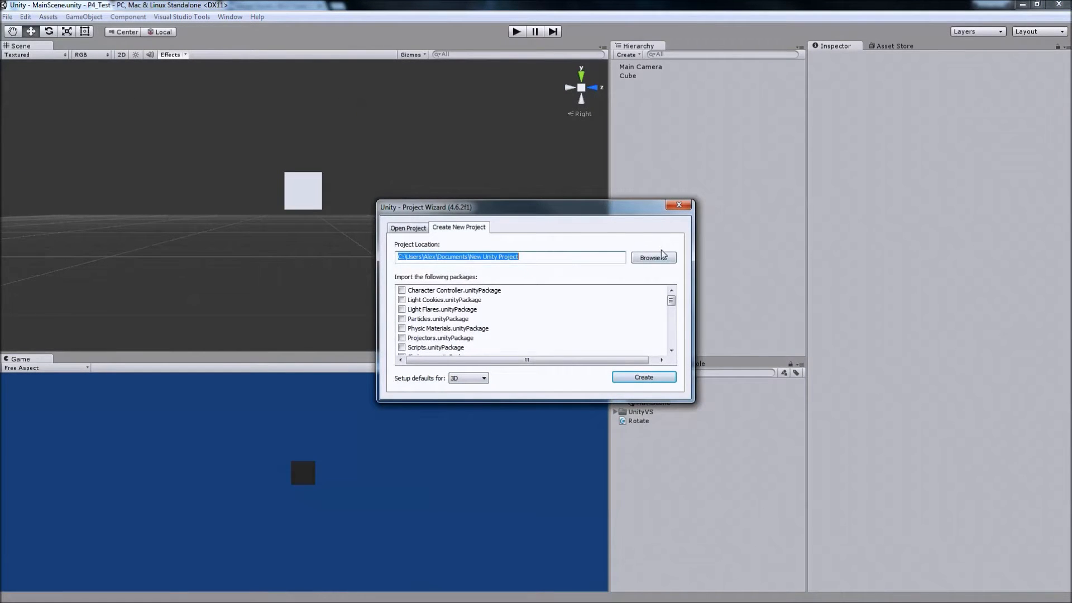
pyautogui.click(649, 258)
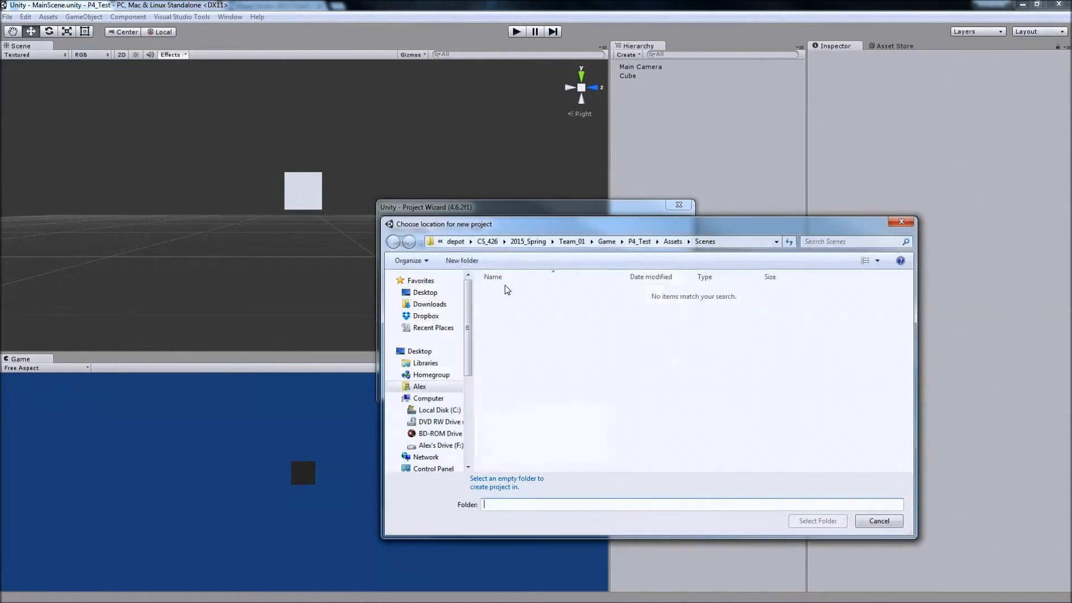
# Choose the P4Connect folder in the new workspace's Team_01\Game folder as the project location and create the project.
pyautogui.click(455, 241)
pyautogui.click(541, 241)
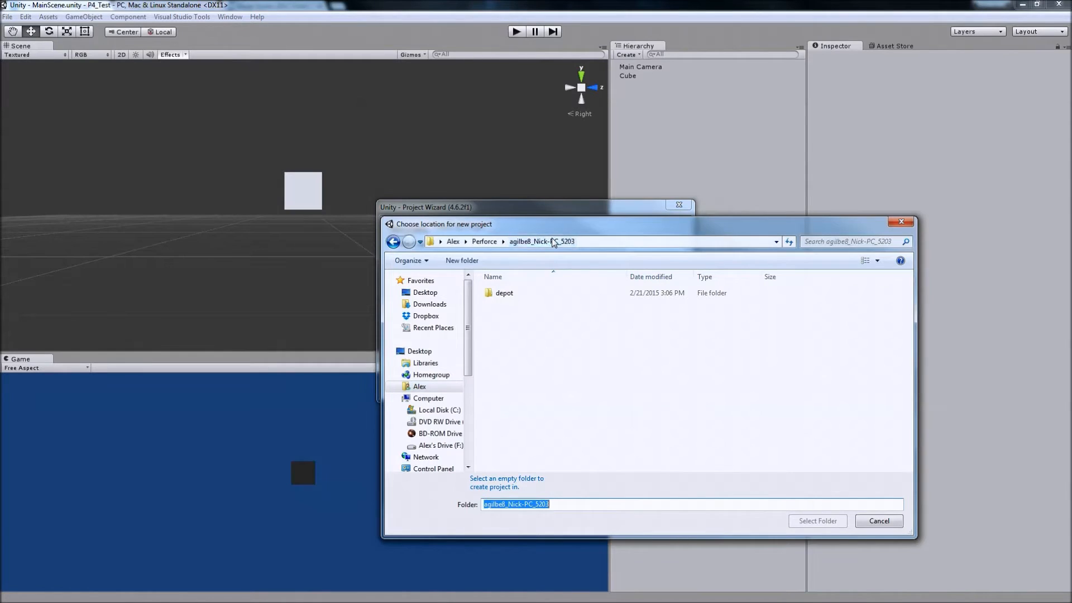
pyautogui.click(490, 246)
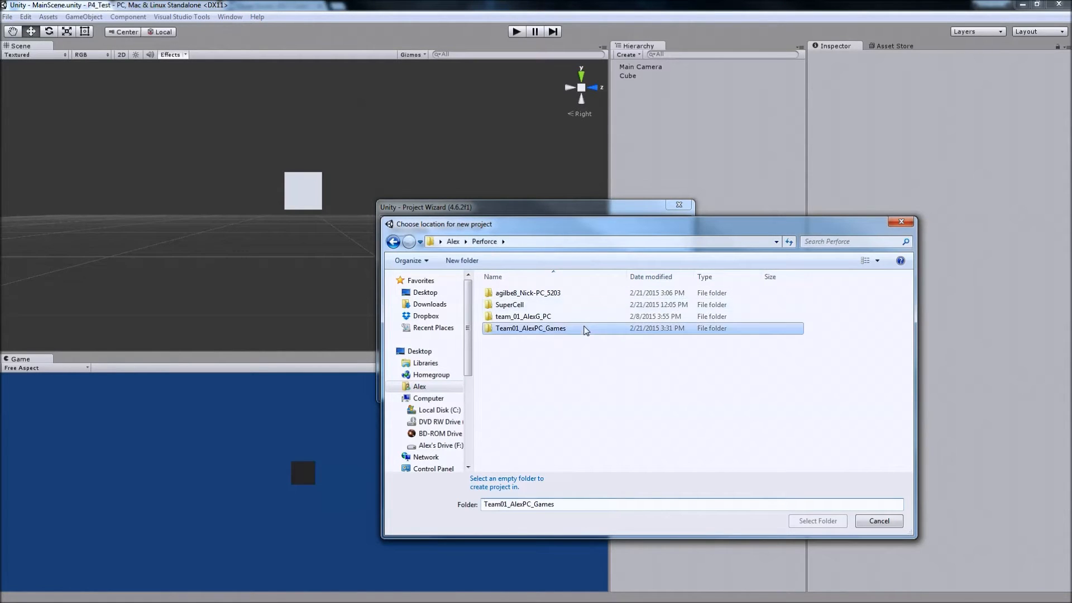
pyautogui.doubleClick(586, 327)
pyautogui.doubleClick(513, 296)
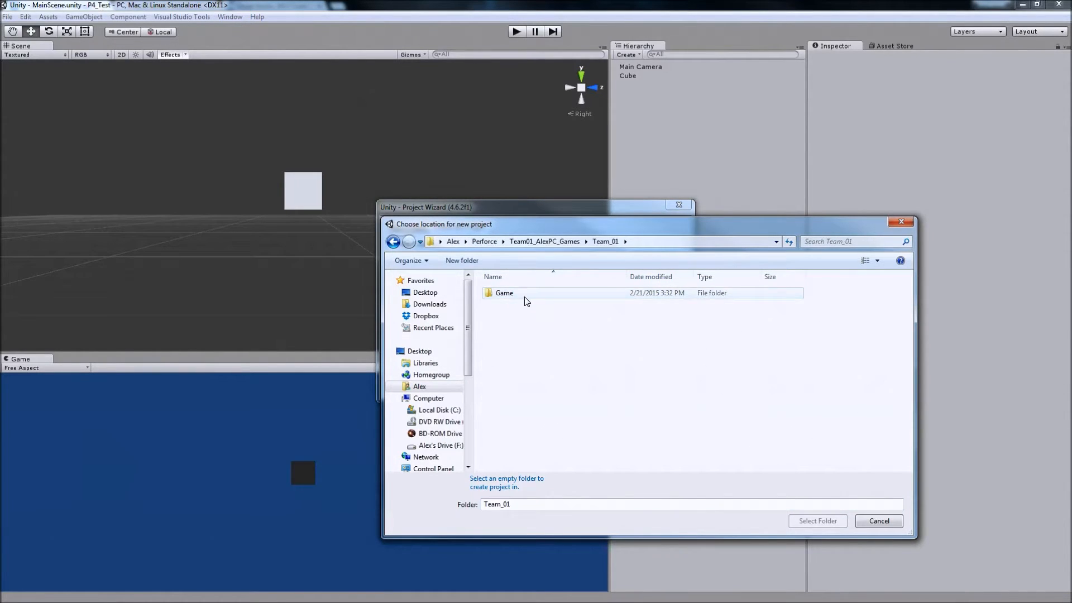
pyautogui.doubleClick(525, 298)
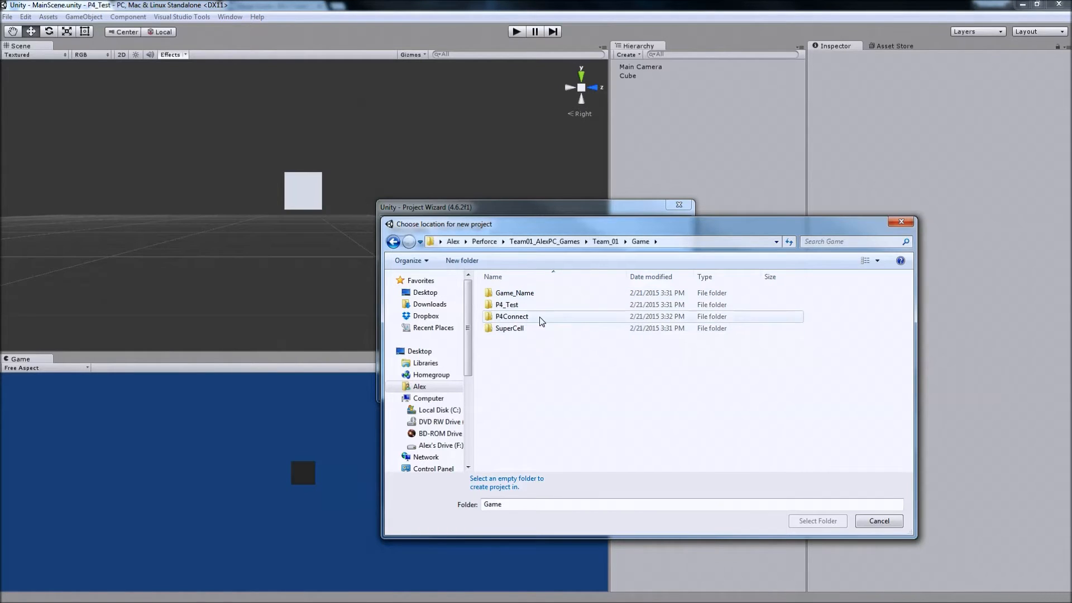
pyautogui.click(540, 319)
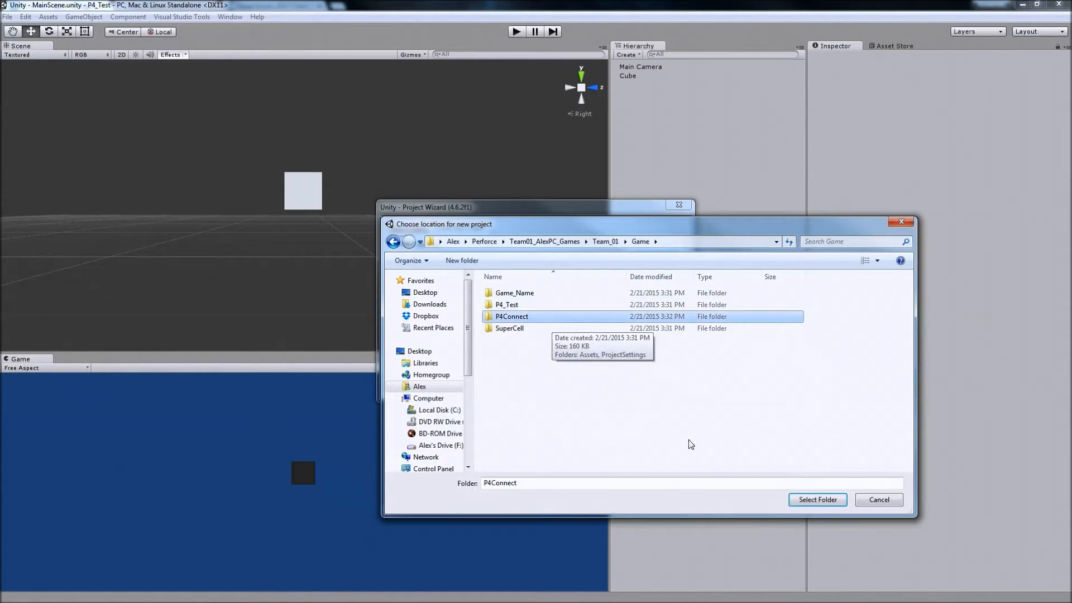
pyautogui.click(816, 500)
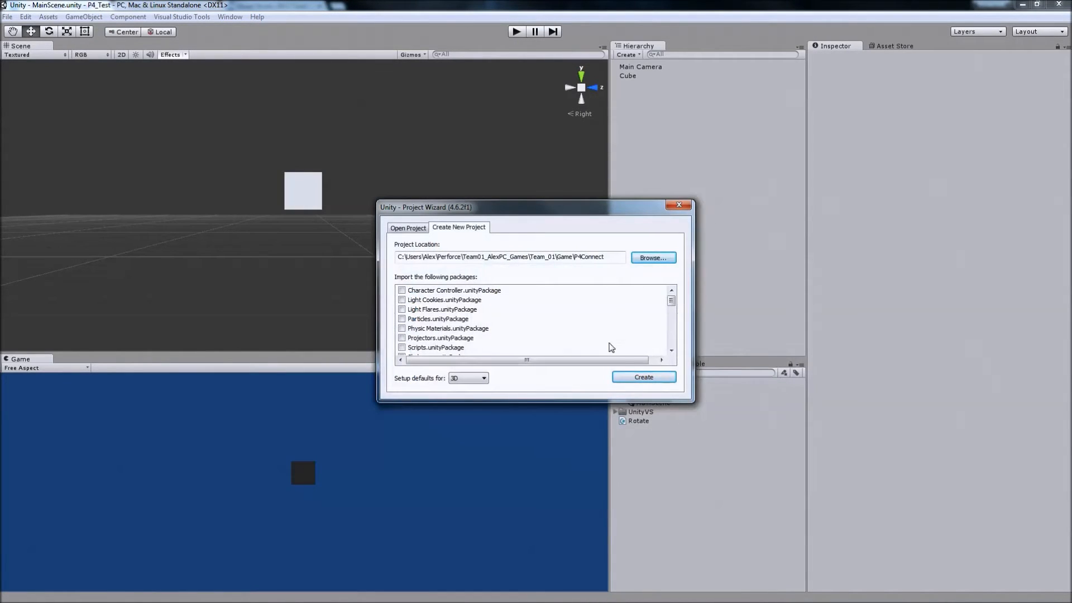
pyautogui.click(644, 377)
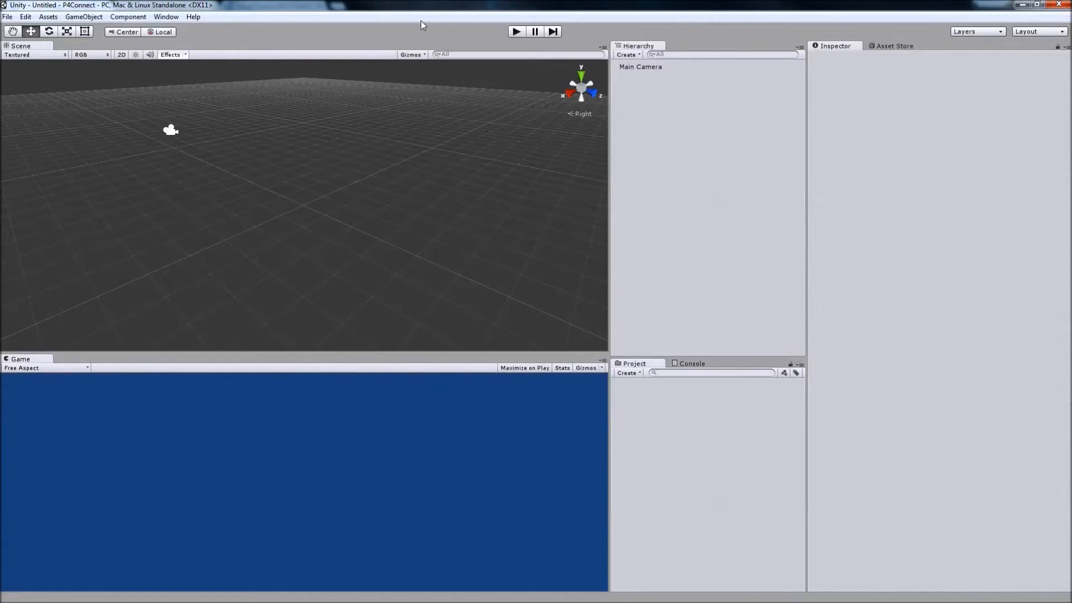
# Switch to Chrome, view the unityvs.com page and open the Visual Studio 2013 Tools for Unity link in a separate tab.
pyautogui.moveTo(399, 186); pyautogui.dragTo(364, 179, button='right')
pyautogui.moveTo(524, 177); pyautogui.dragTo(572, 148, button='right')
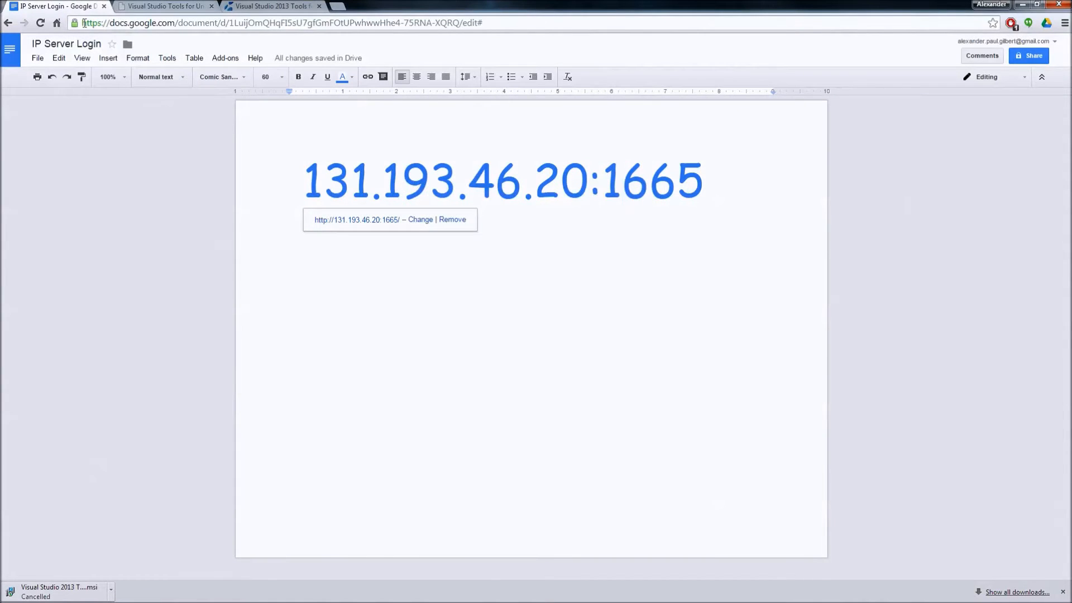
pyautogui.click(161, 6)
pyautogui.click(75, 23)
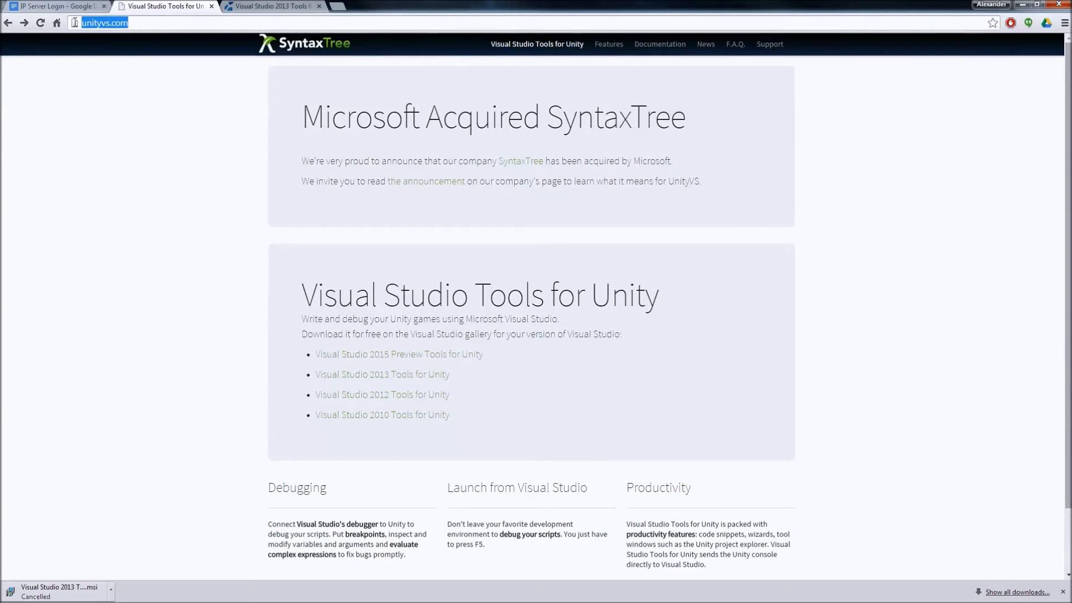
pyautogui.click(157, 211)
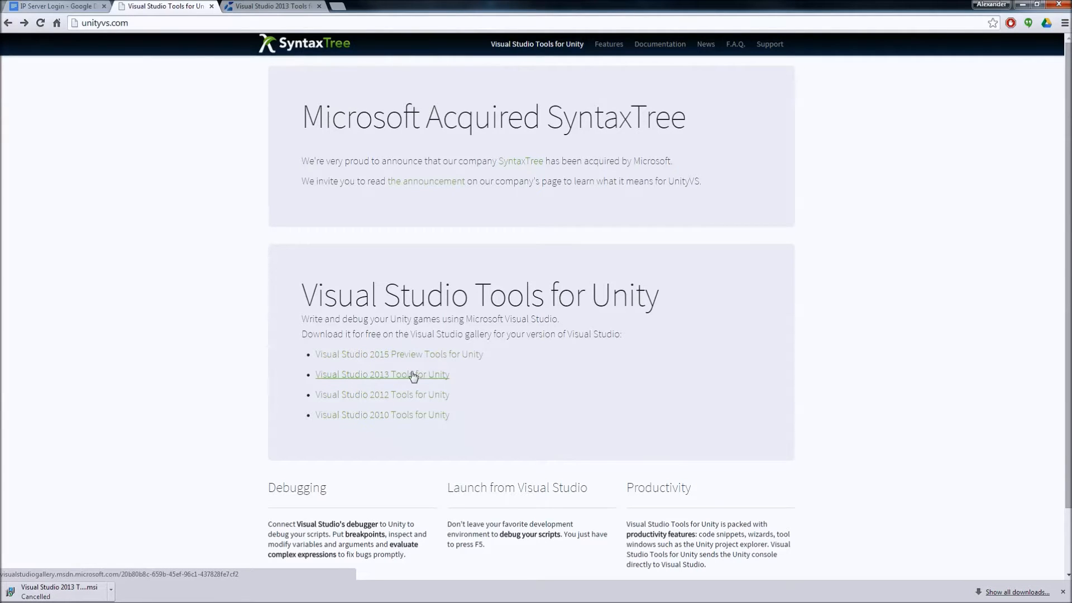
pyautogui.middleClick(419, 378)
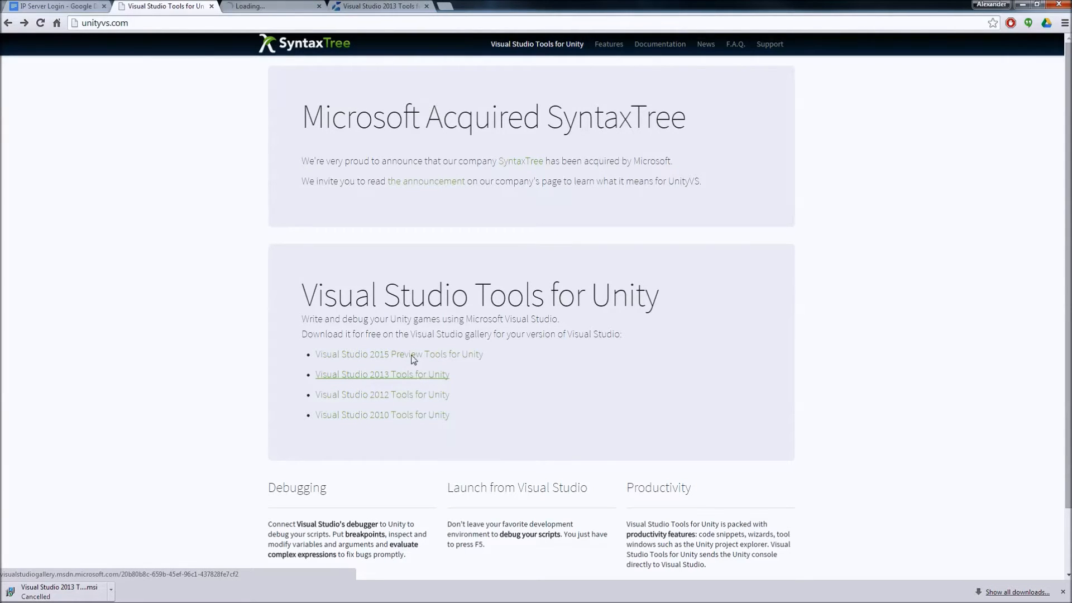
pyautogui.click(260, 10)
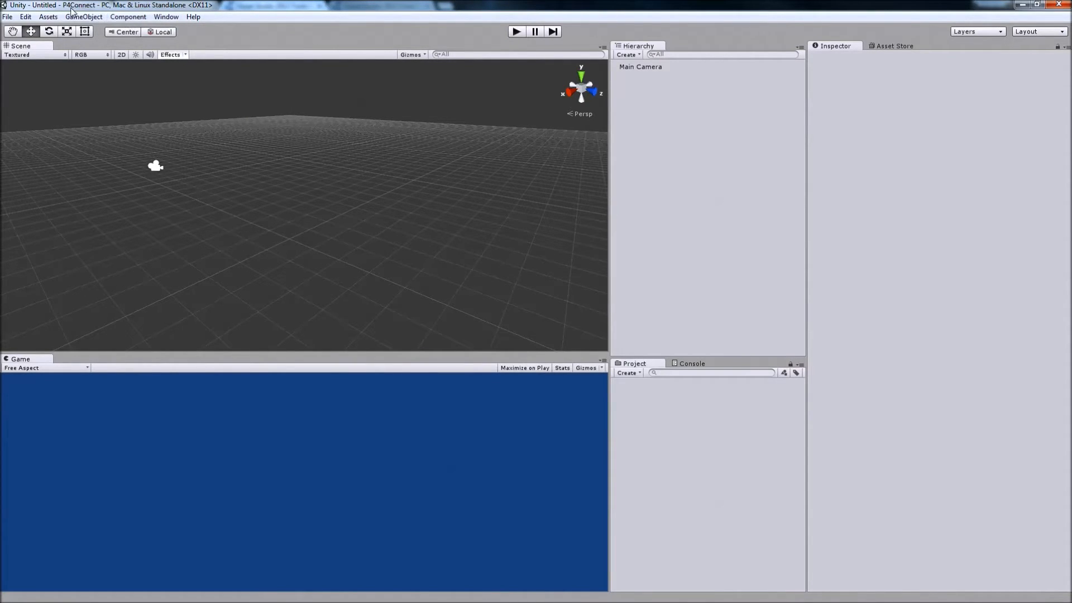
# Start a custom package import and browse to C:\Program Files (x86)\Microsoft Visual Studio Tools for Unity\2013.
pyautogui.click(48, 18)
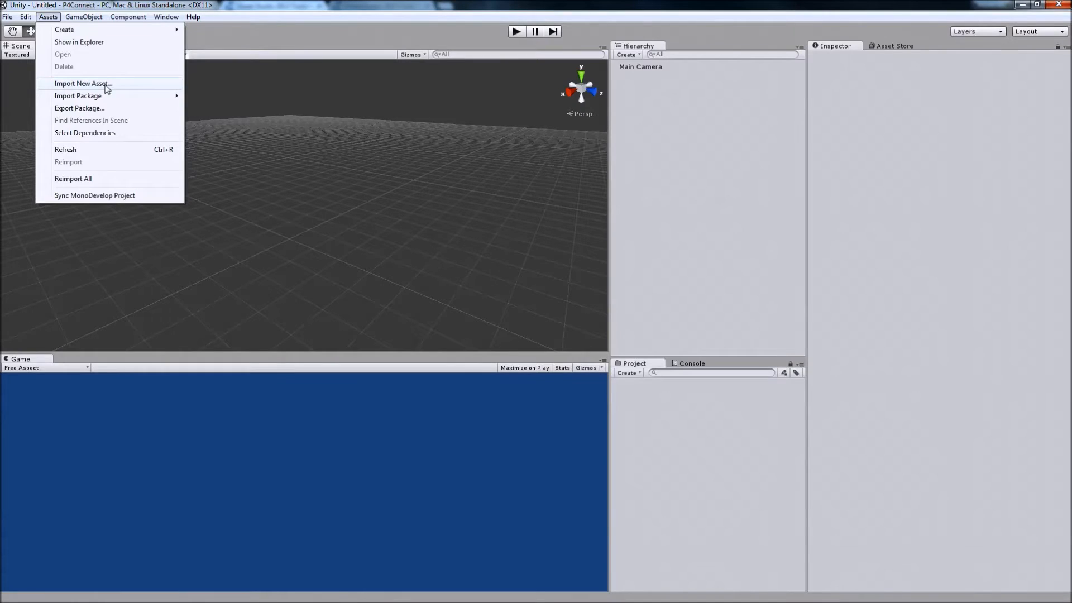
pyautogui.moveTo(132, 97)
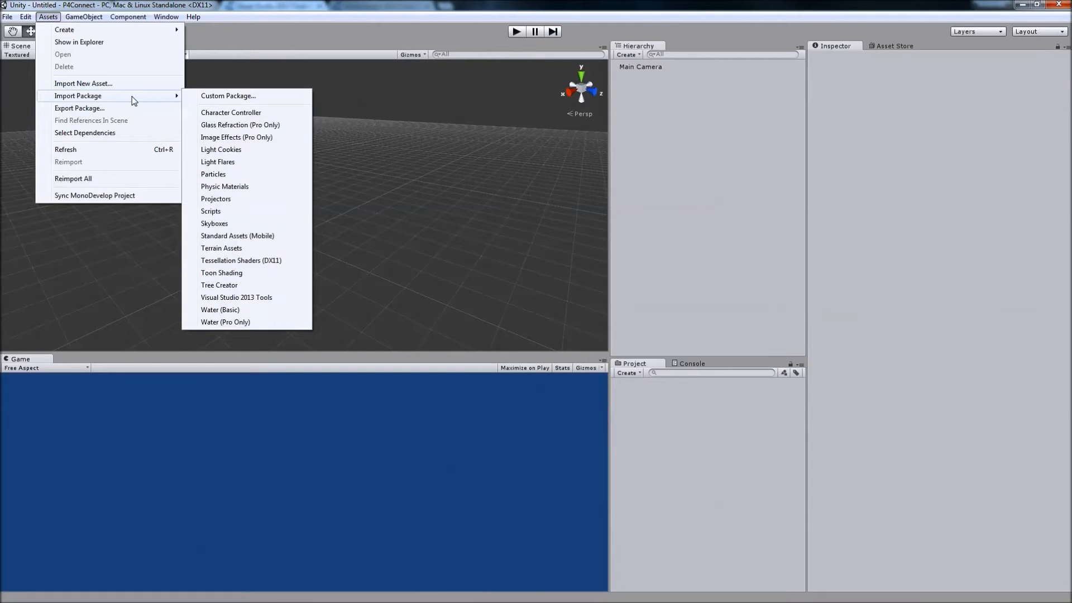
pyautogui.click(205, 103)
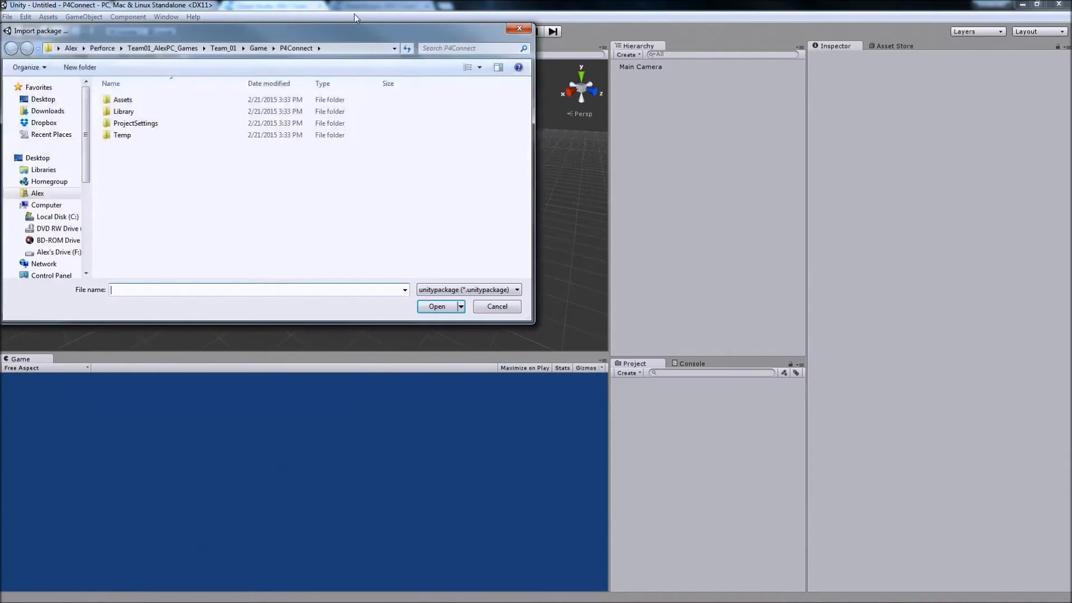
pyautogui.moveTo(274, 31); pyautogui.dragTo(443, 177)
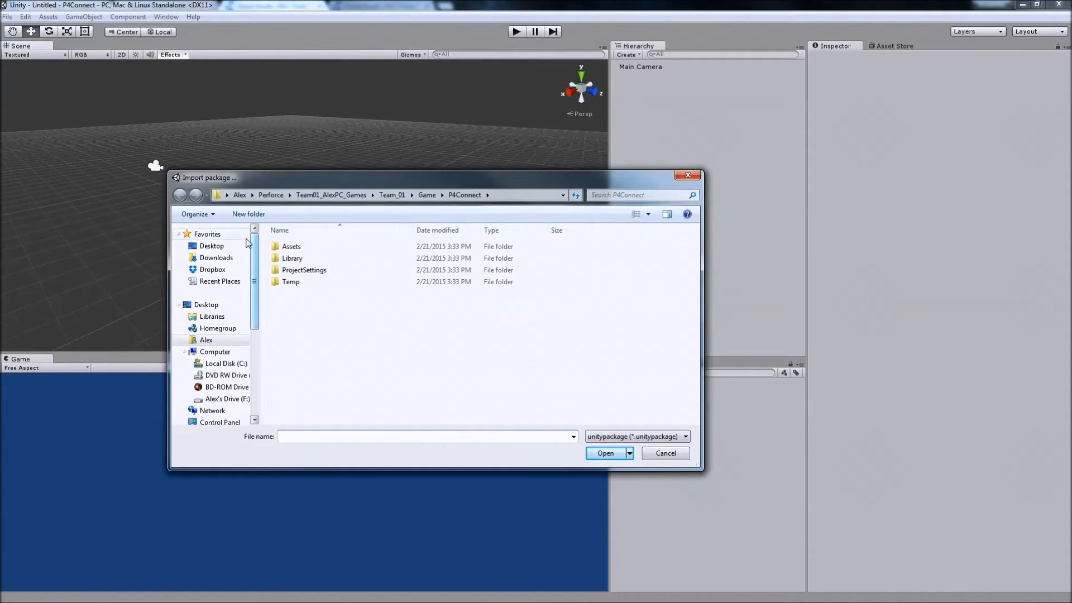
pyautogui.click(223, 364)
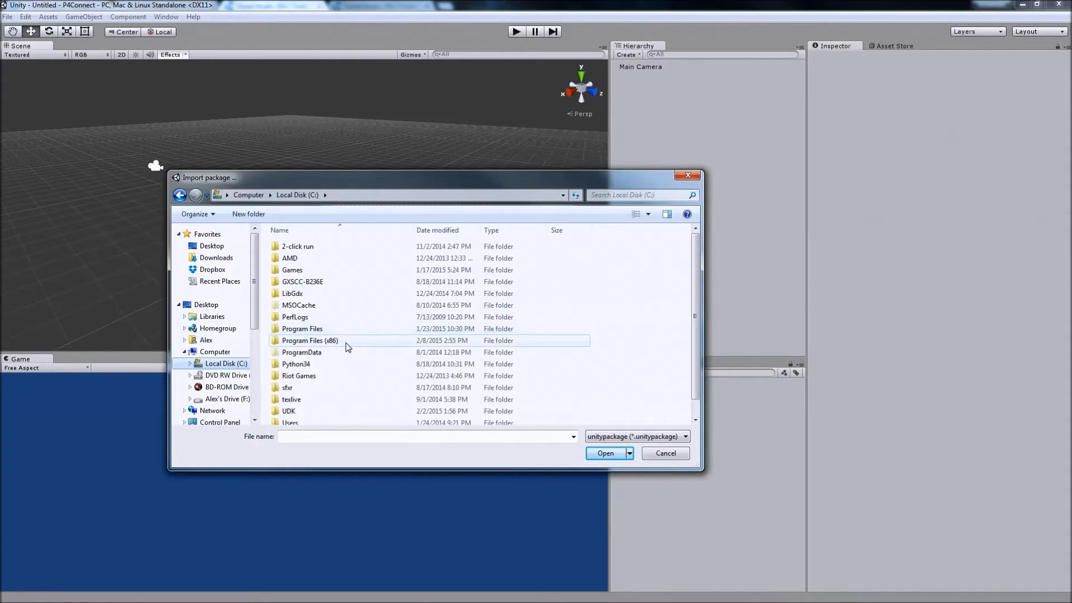
pyautogui.doubleClick(345, 341)
pyautogui.scroll(-3, 388, 312)
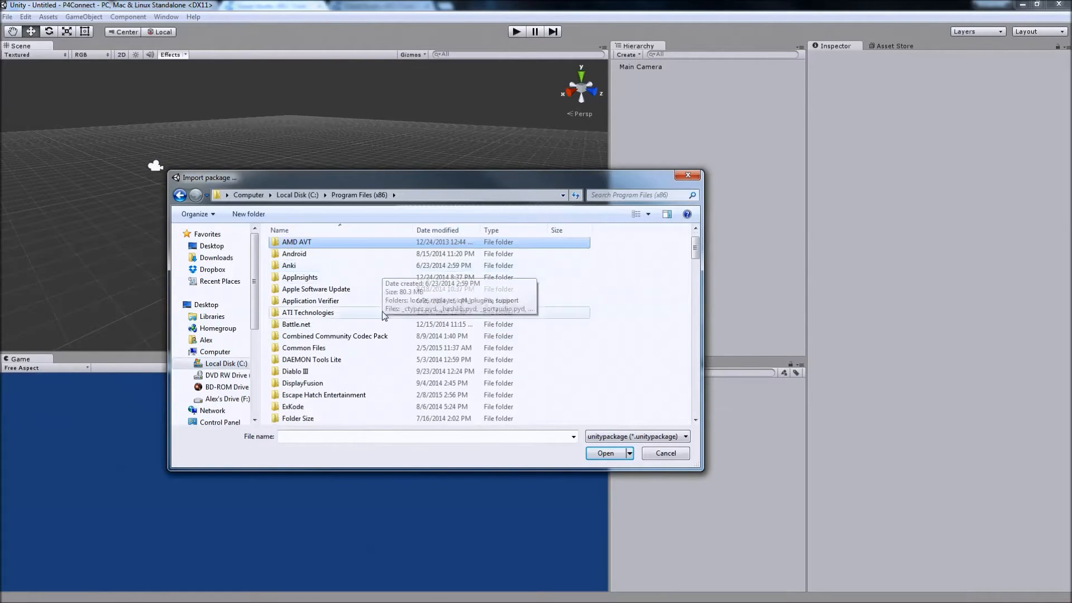
pyautogui.scroll(-12, 394, 369)
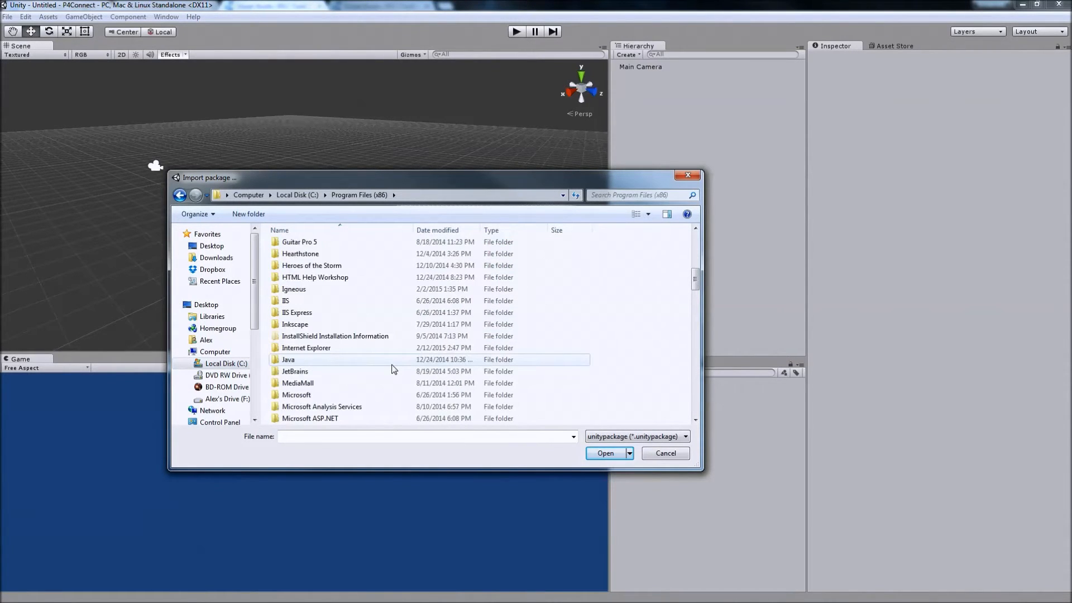
pyautogui.scroll(-2, 394, 369)
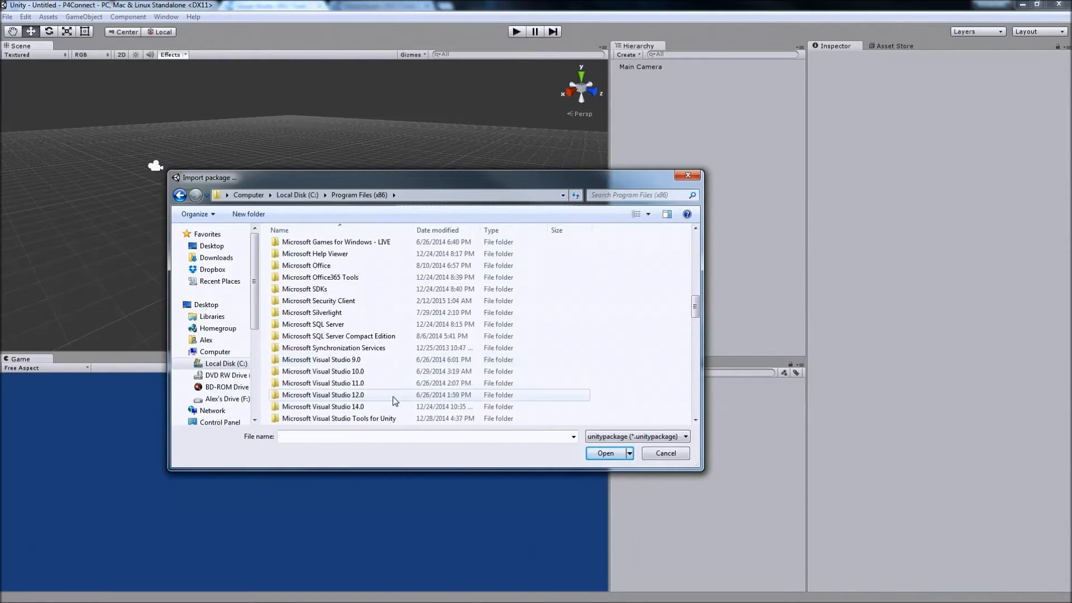
pyautogui.doubleClick(345, 419)
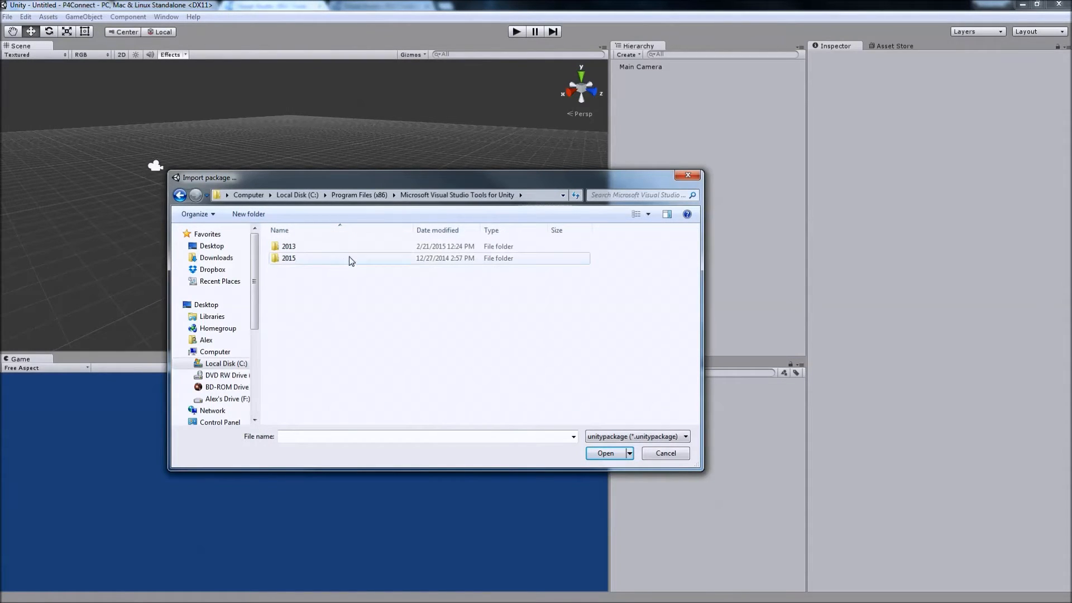
pyautogui.doubleClick(319, 248)
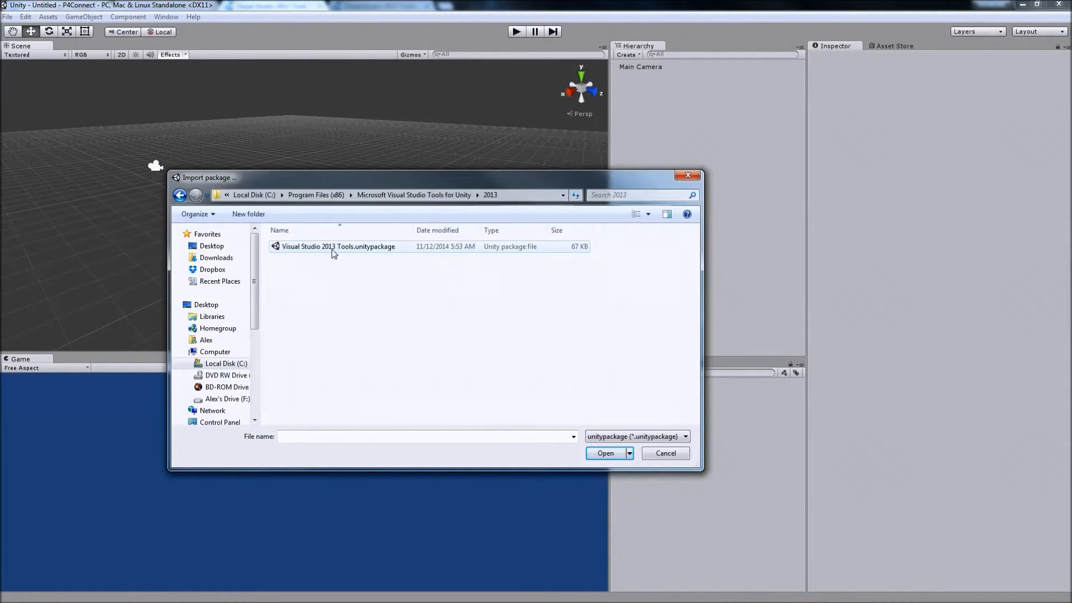
# Import Visual Studio 2013 Tools.unitypackage into the project and check the UnityVS folder among the project assets.
pyautogui.click(351, 250)
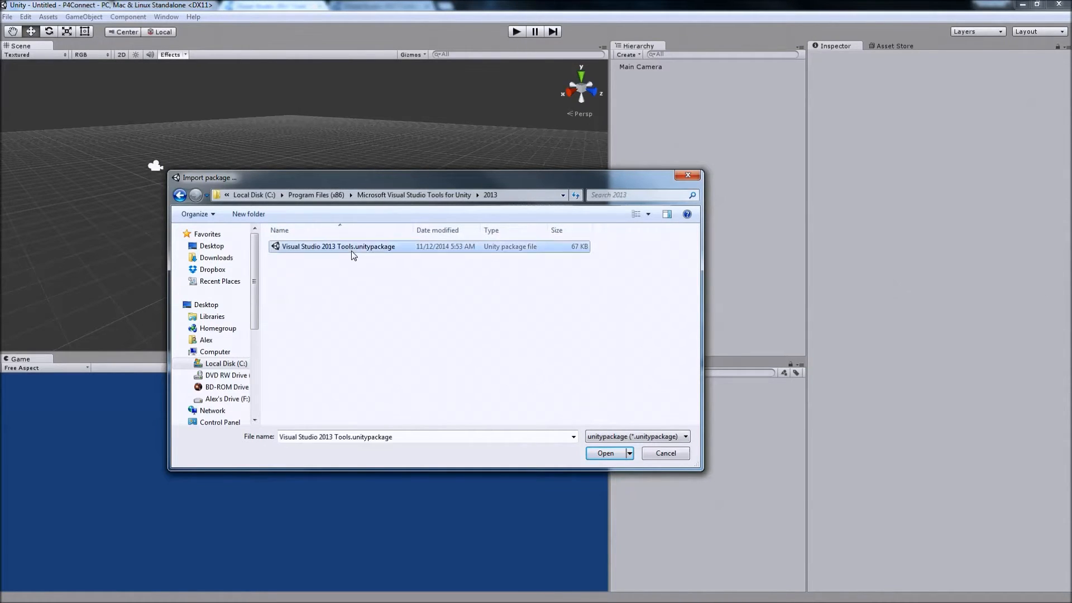
pyautogui.click(606, 452)
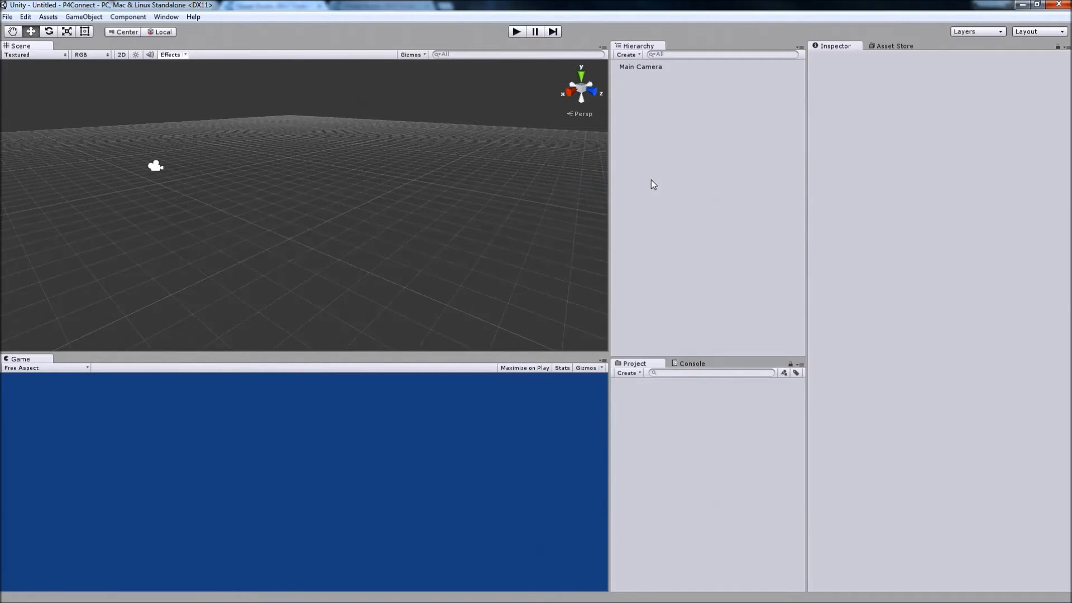
pyautogui.click(682, 489)
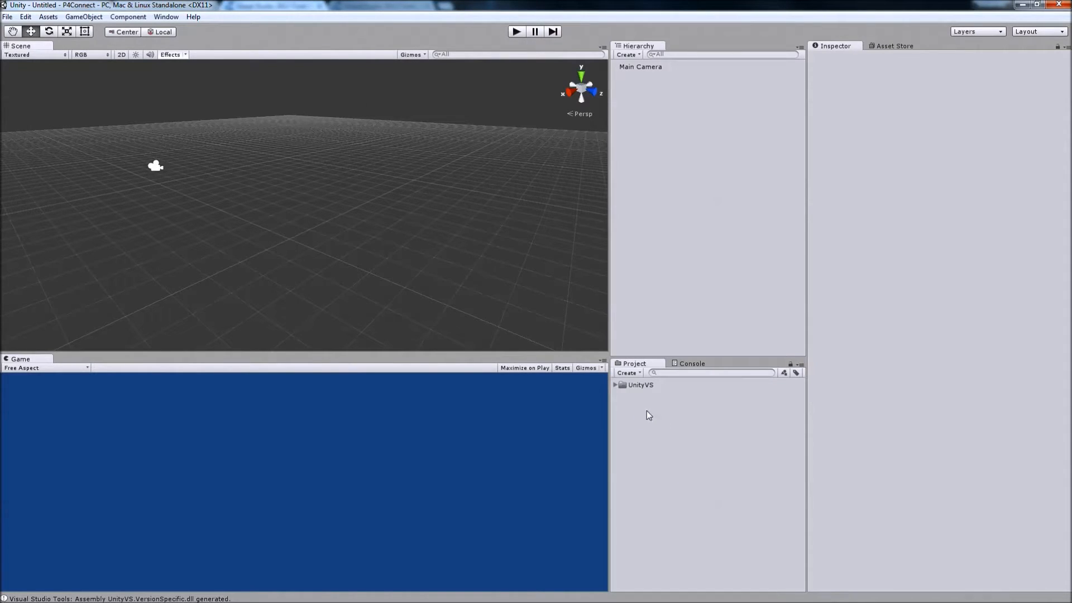
pyautogui.click(651, 386)
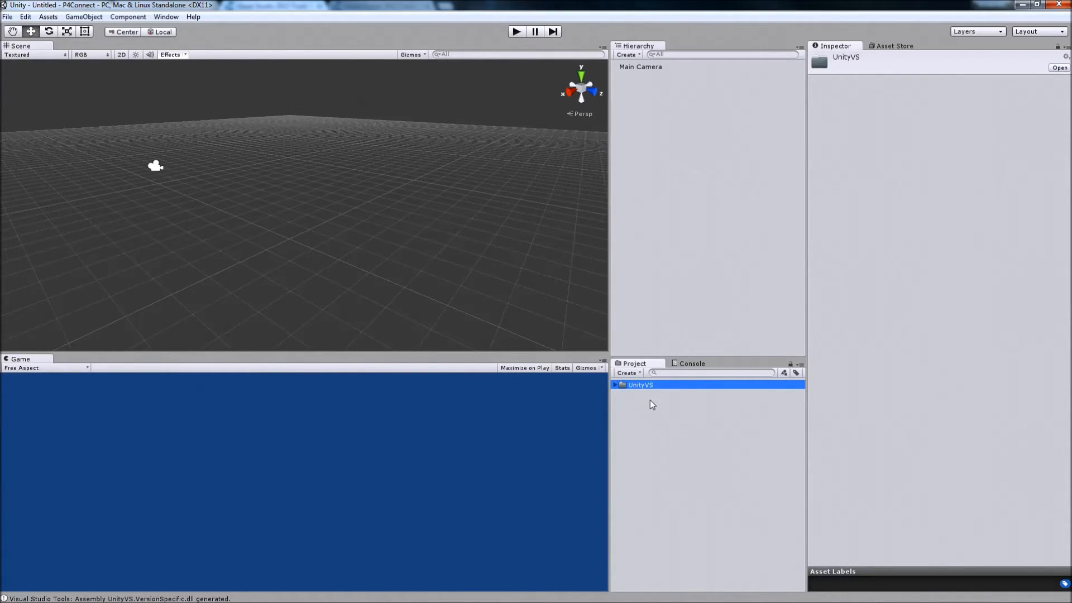
pyautogui.click(670, 442)
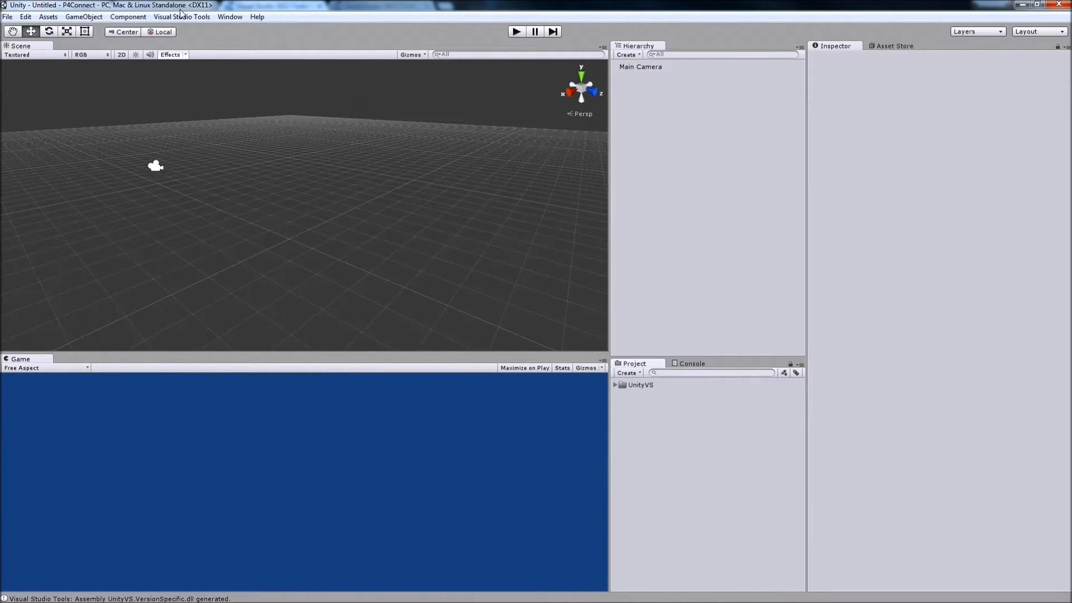
pyautogui.click(183, 17)
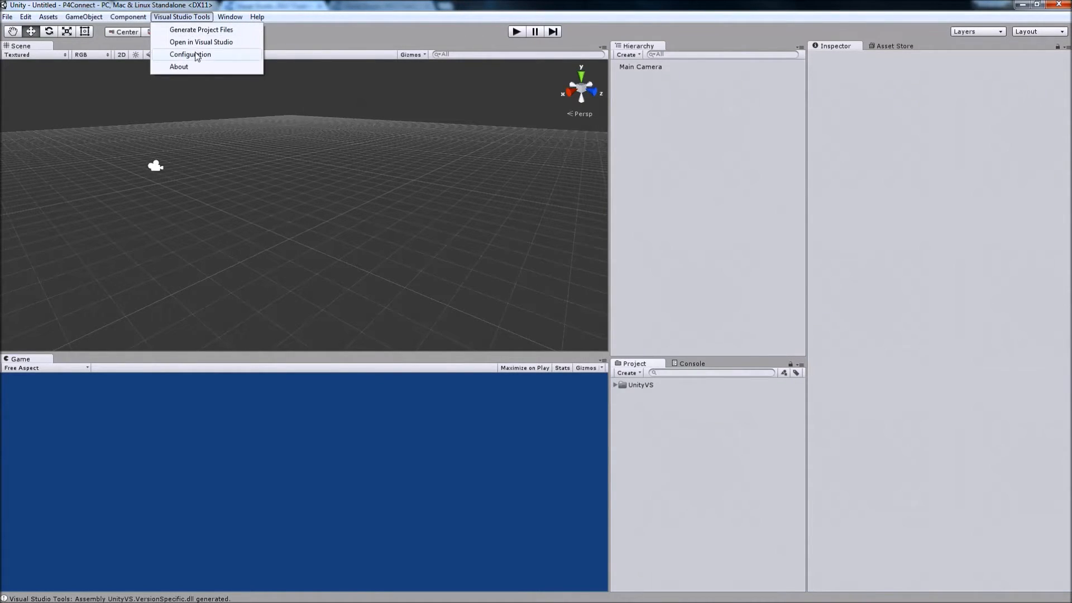
pyautogui.click(158, 18)
pyautogui.click(157, 19)
pyautogui.click(170, 19)
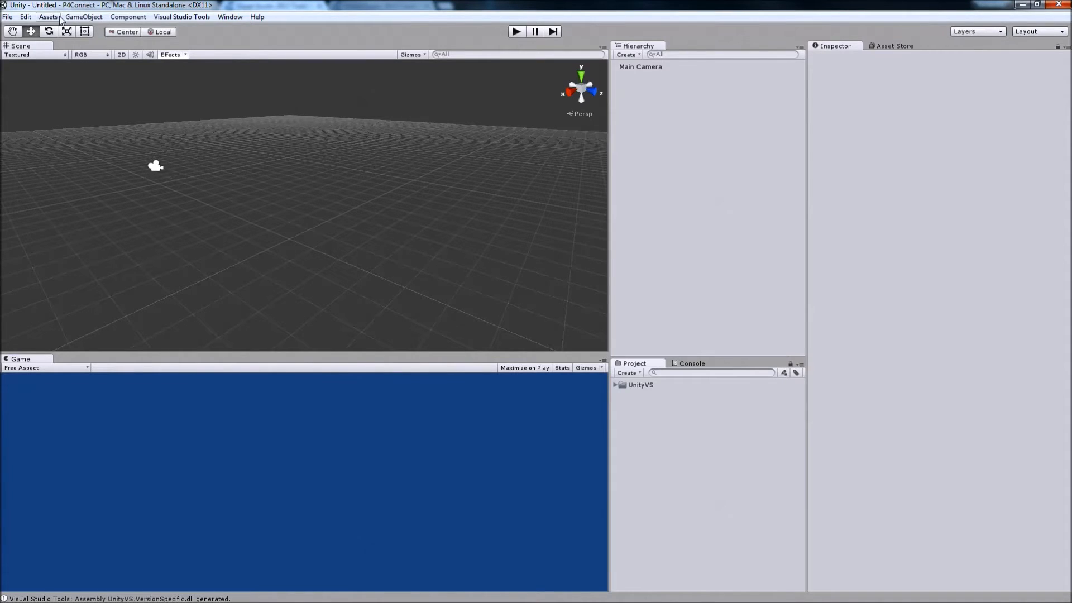
# Open the Asset Store and undock it as a separate floating window over the scene.
pyautogui.click(229, 17)
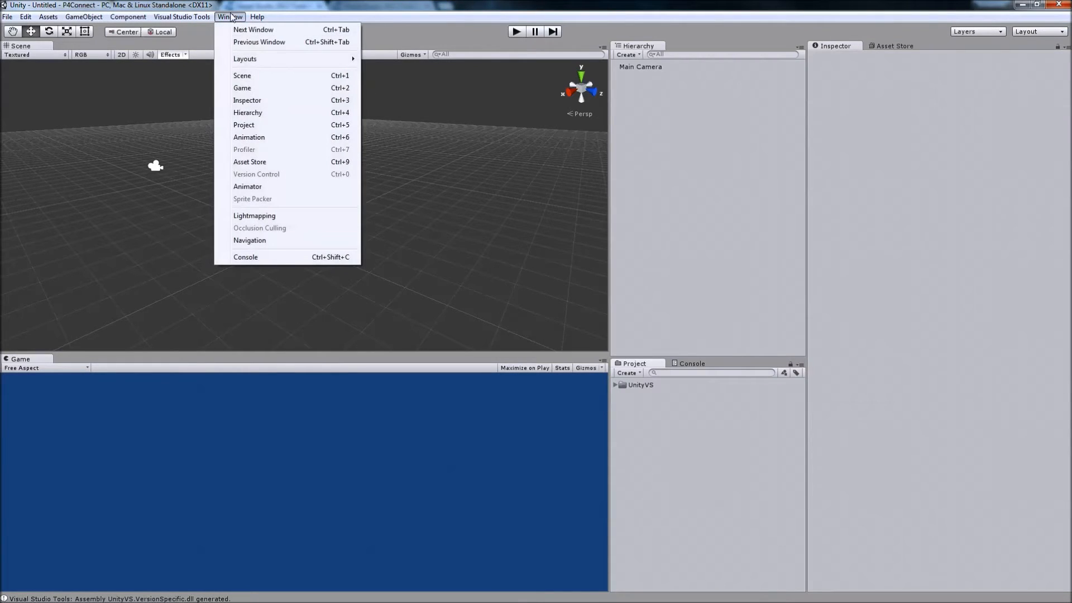
pyautogui.click(305, 161)
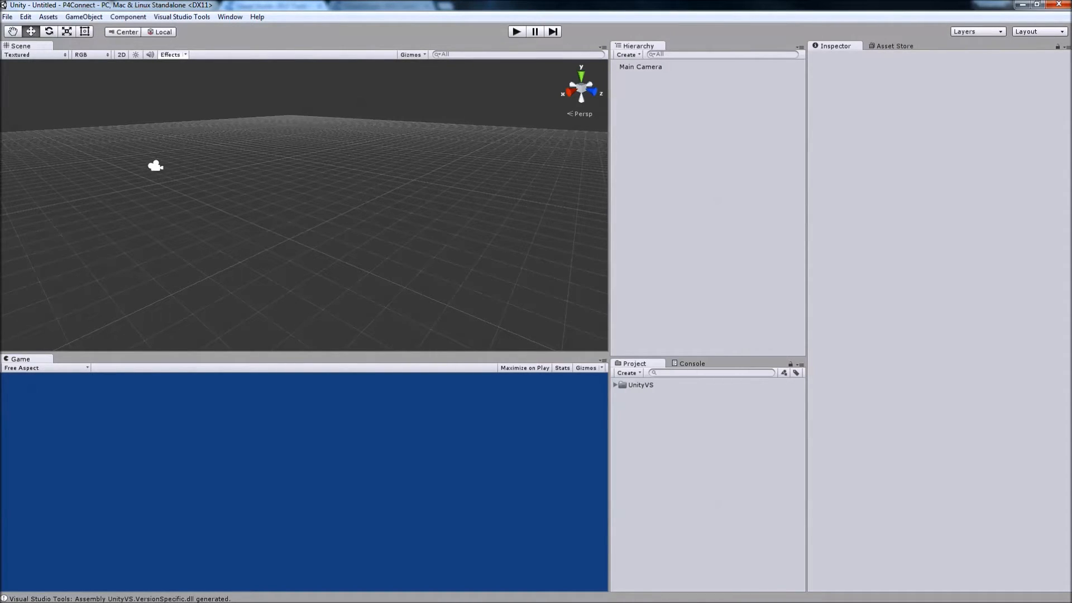
pyautogui.click(915, 46)
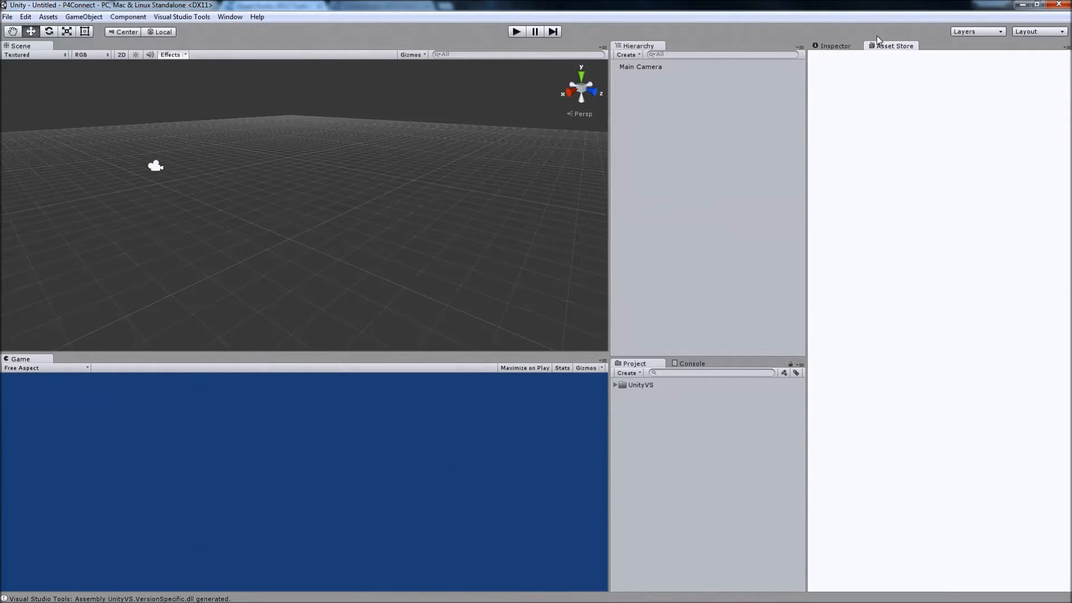
pyautogui.moveTo(900, 53); pyautogui.dragTo(335, 113)
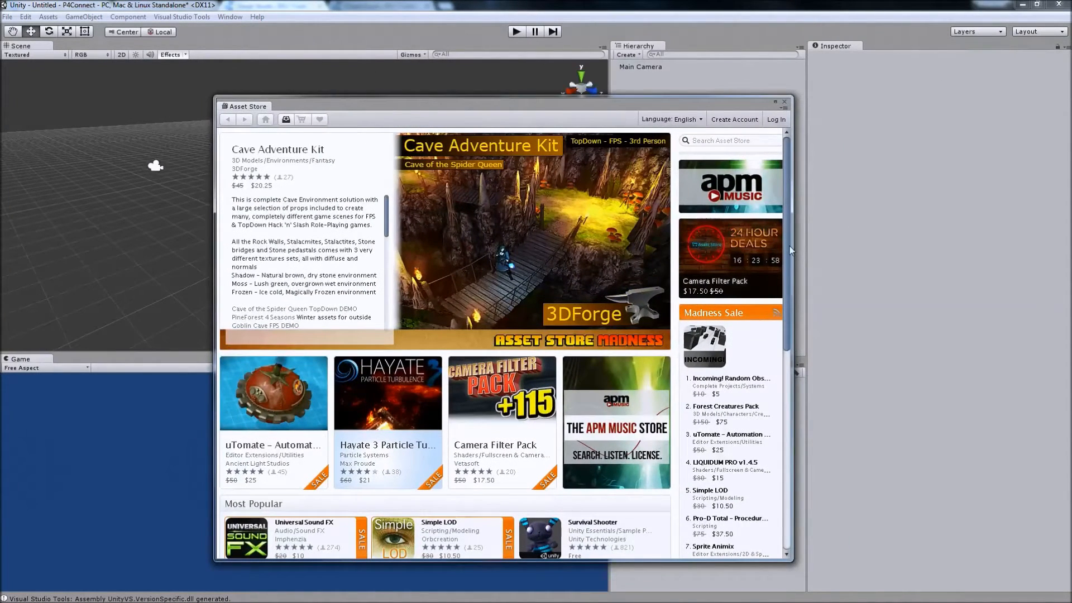
# Search the Asset Store for P4Connect and open the product page of the Perforce integration.
pyautogui.click(708, 144)
pyautogui.write('p4connect')
pyautogui.press('Return')
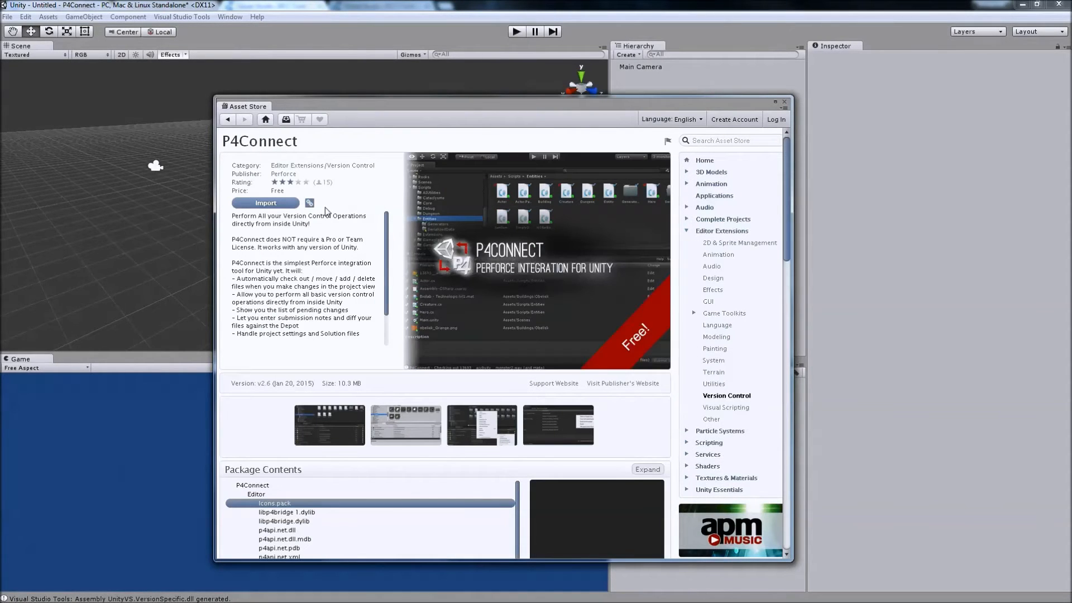
# Import the P4Connect package with all its files into the project and close the Asset Store window.
pyautogui.click(281, 205)
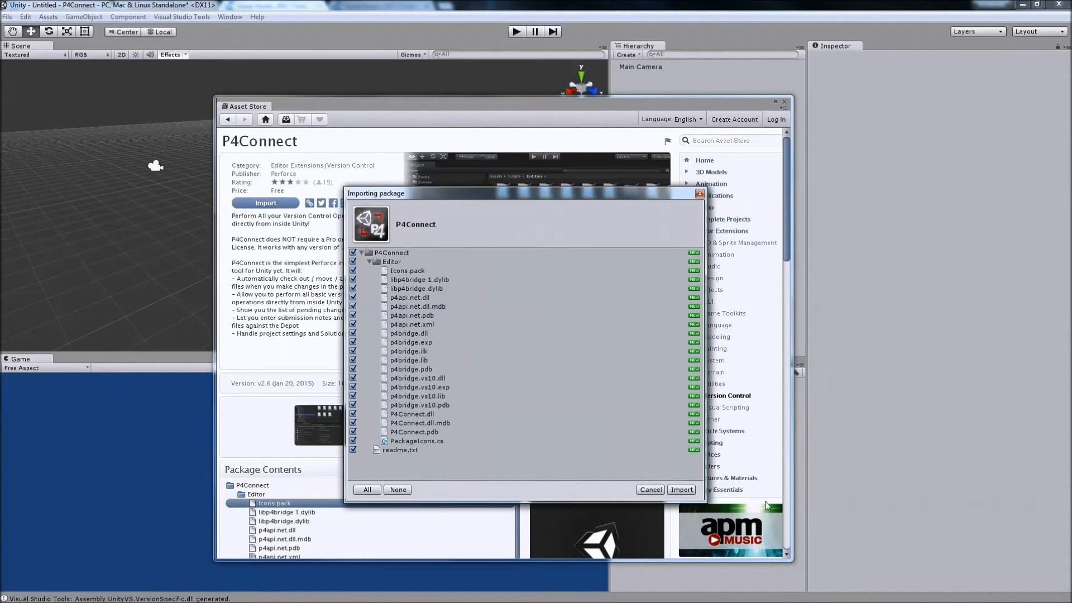
pyautogui.click(692, 490)
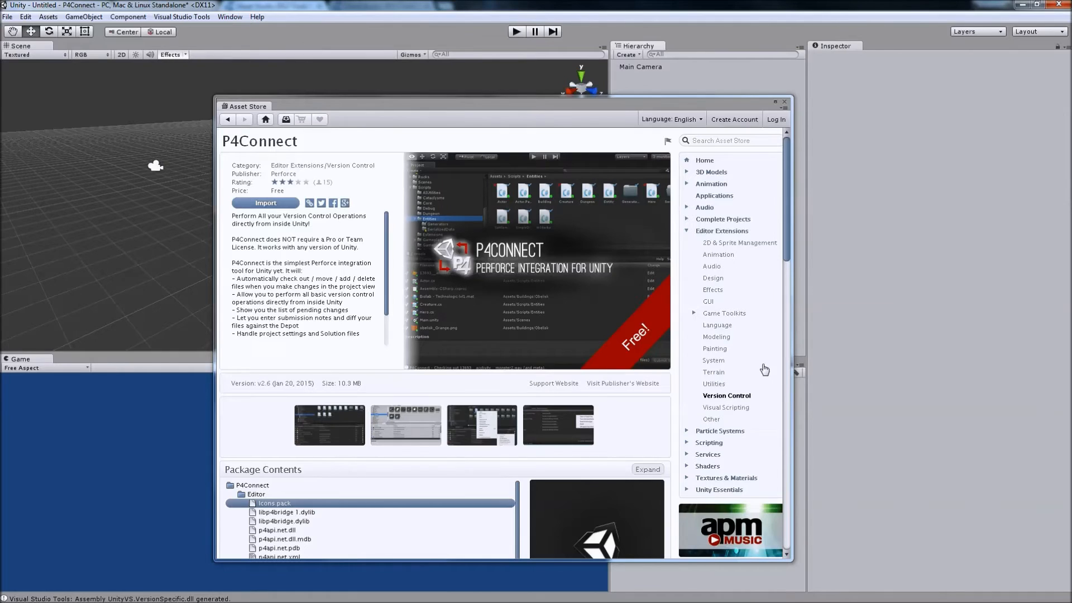
pyautogui.moveTo(731, 99); pyautogui.dragTo(620, 95)
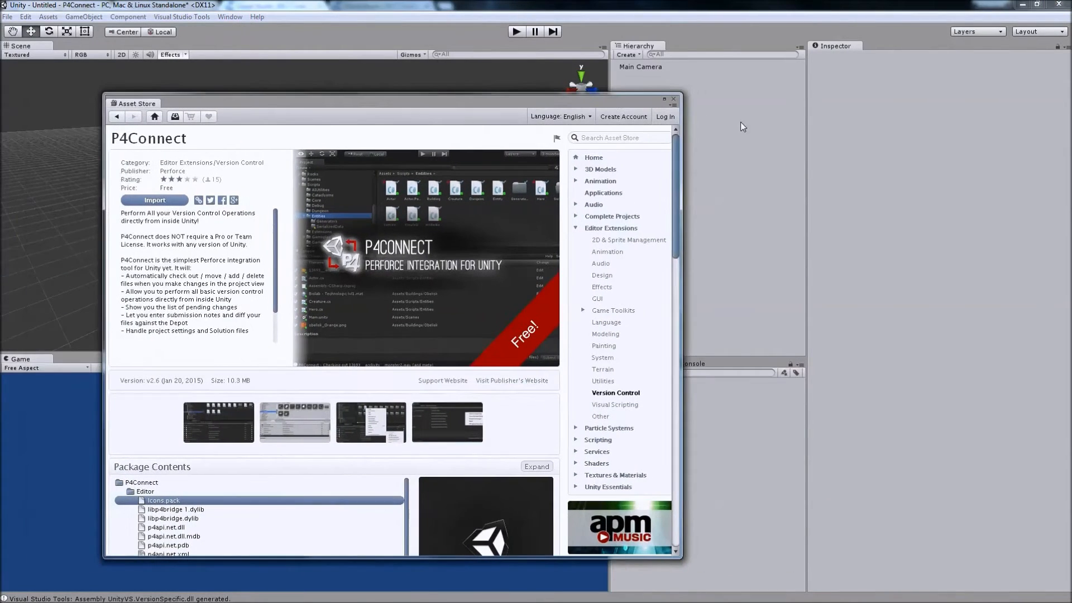
pyautogui.click(673, 99)
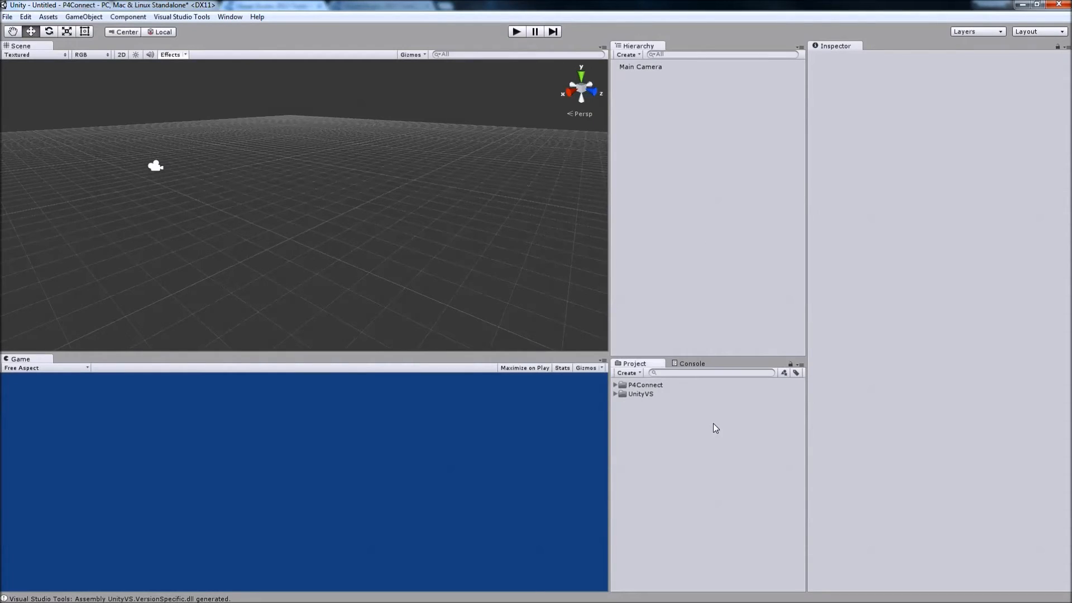
# Open the Perforce settings, enable Perforce integration and move the settings window toward the middle of the editor.
pyautogui.click(25, 16)
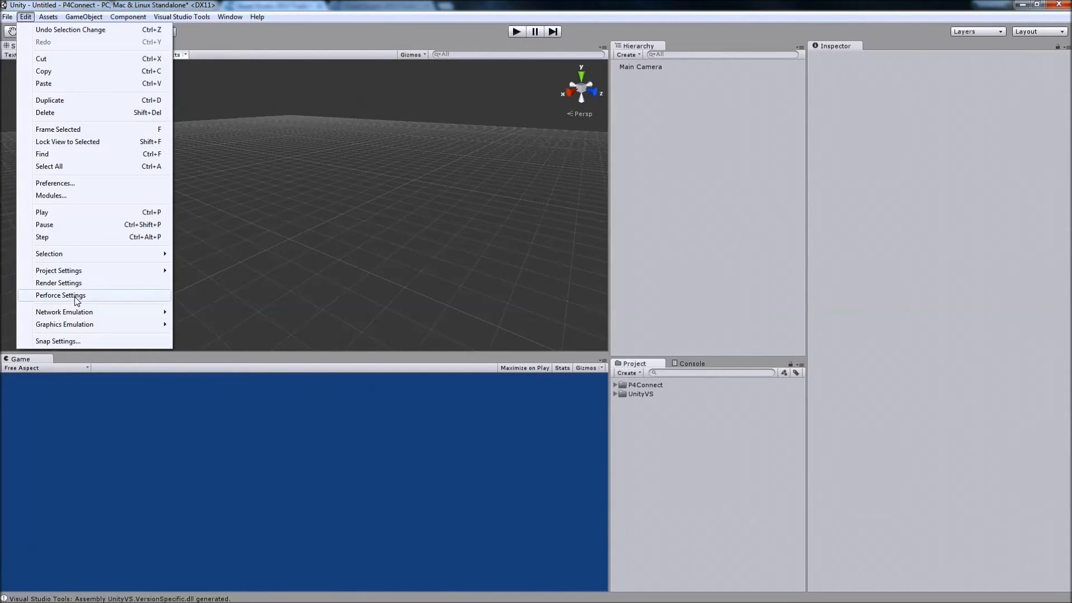
pyautogui.click(76, 295)
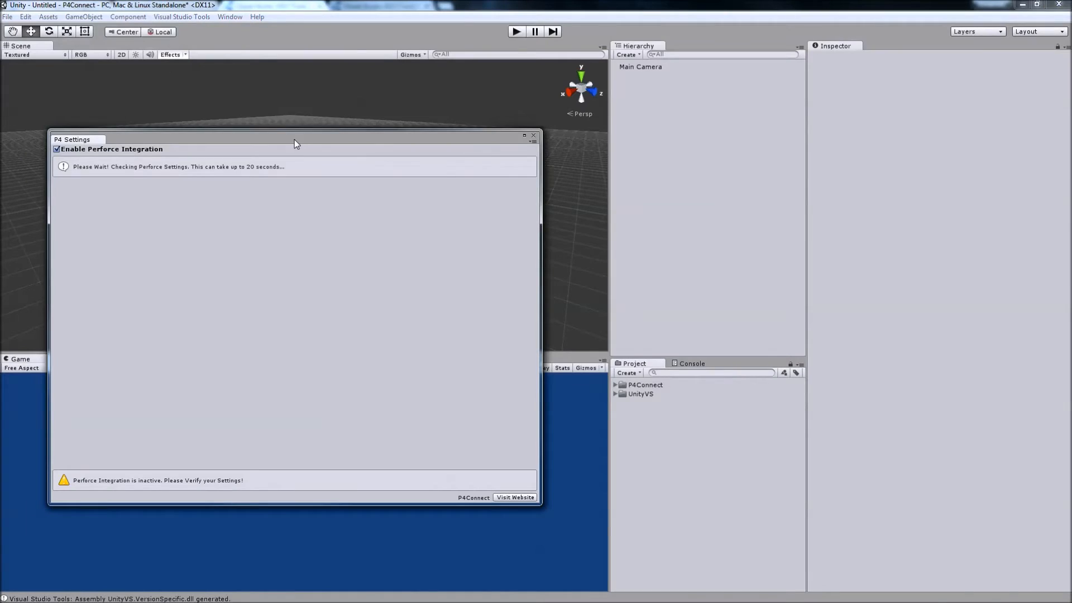
pyautogui.click(351, 148)
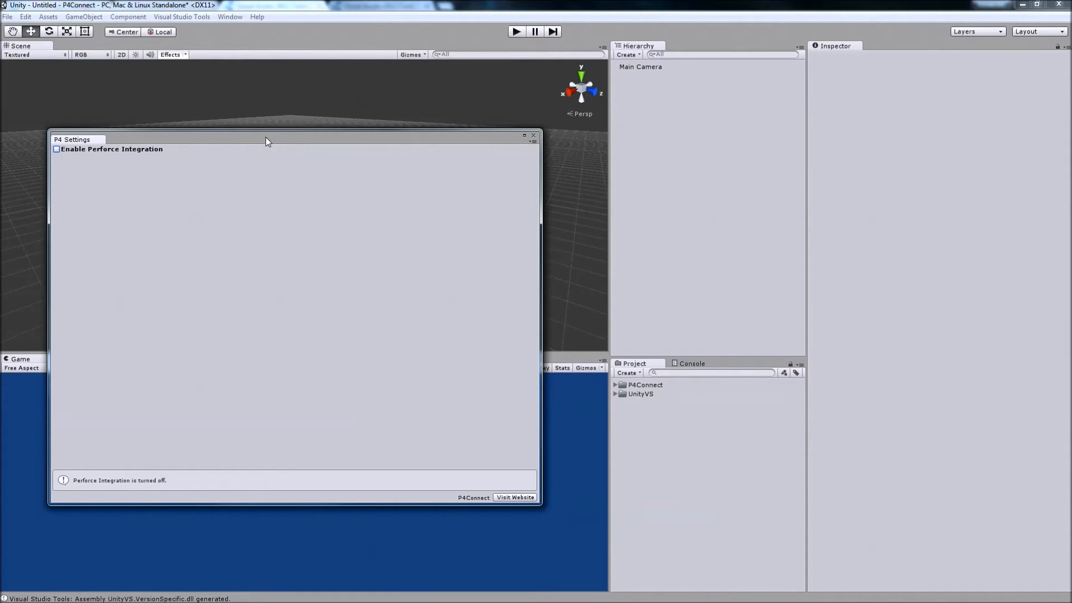
pyautogui.click(56, 149)
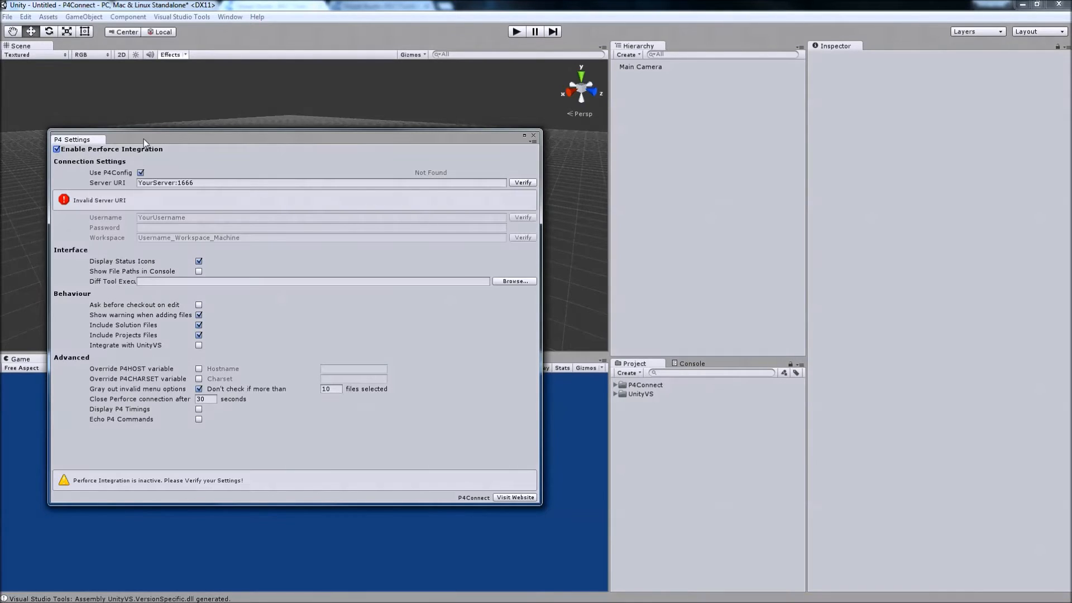
pyautogui.moveTo(141, 144); pyautogui.dragTo(297, 148)
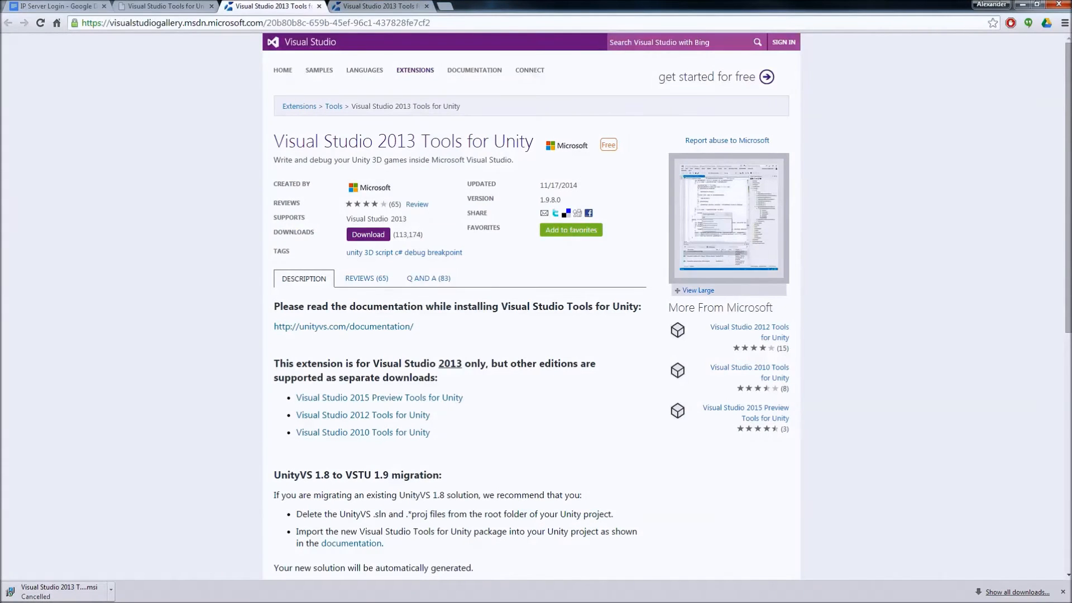
# Switch to Chrome and copy the server address 131.193.46.20:1665 from the IP Server Login document.
pyautogui.click(64, 6)
pyautogui.moveTo(744, 212)
pyautogui.mouseDown()
pyautogui.moveTo(712, 178)
pyautogui.moveTo(729, 216)
pyautogui.mouseUp()
pyautogui.click(710, 180)
pyautogui.moveTo(699, 180); pyautogui.dragTo(302, 201)
pyautogui.rightClick(360, 175)
pyautogui.click(404, 201)
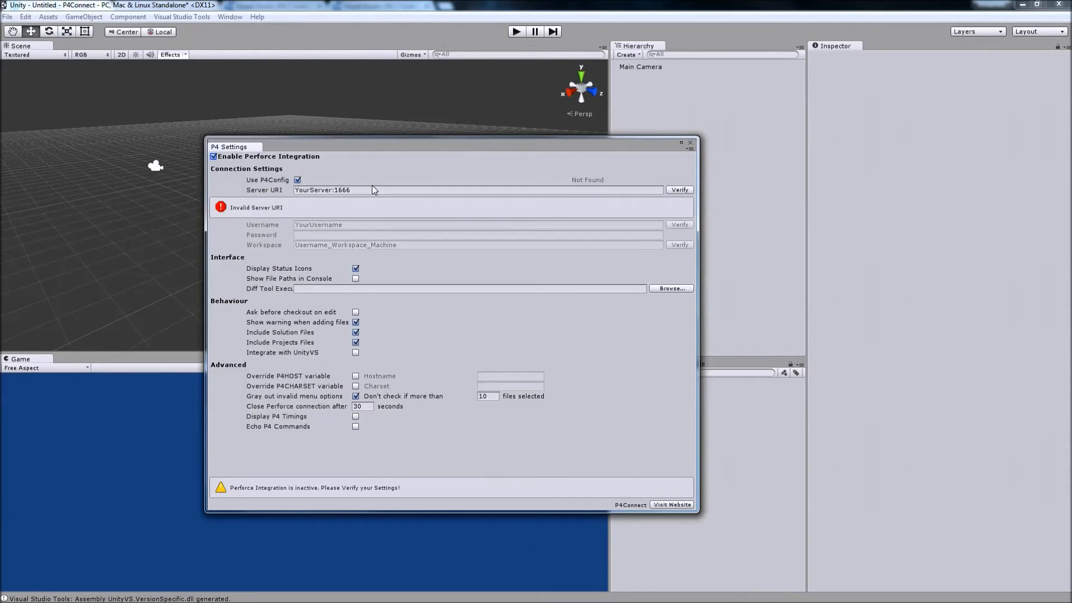
# Switch back to Unity, set the Perforce Server URI to 131.193.46.20:1665 and verify it.
pyautogui.click(373, 190)
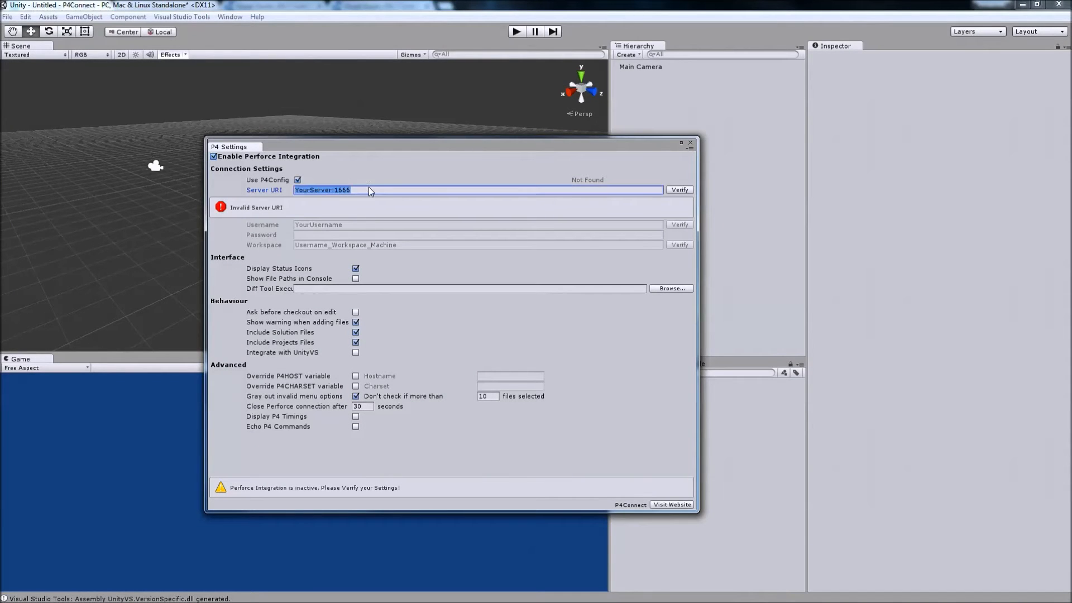
pyautogui.rightClick(366, 187)
pyautogui.click(408, 220)
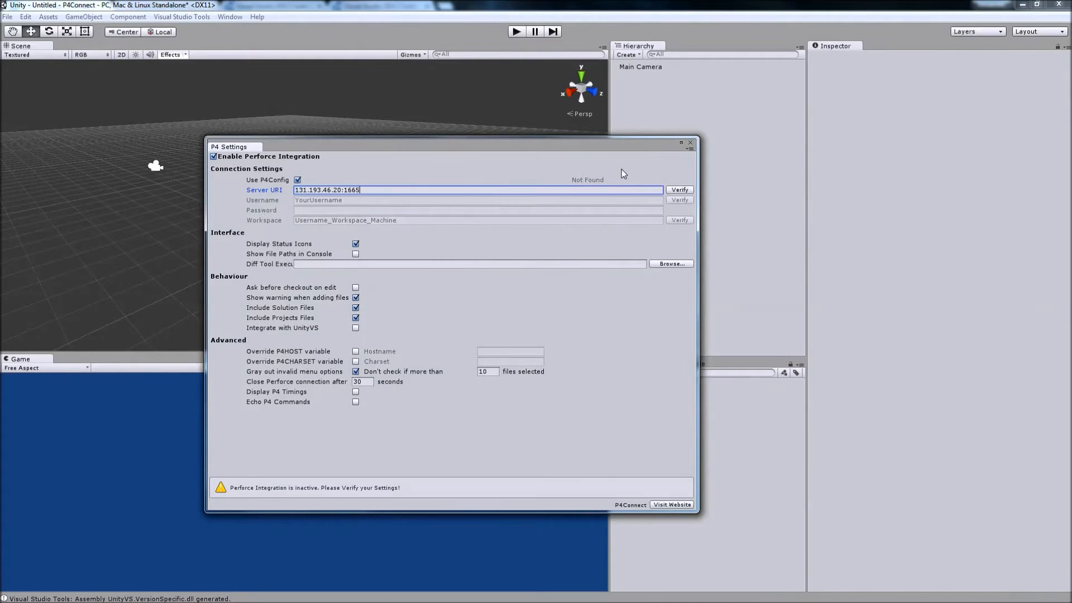
pyautogui.click(677, 191)
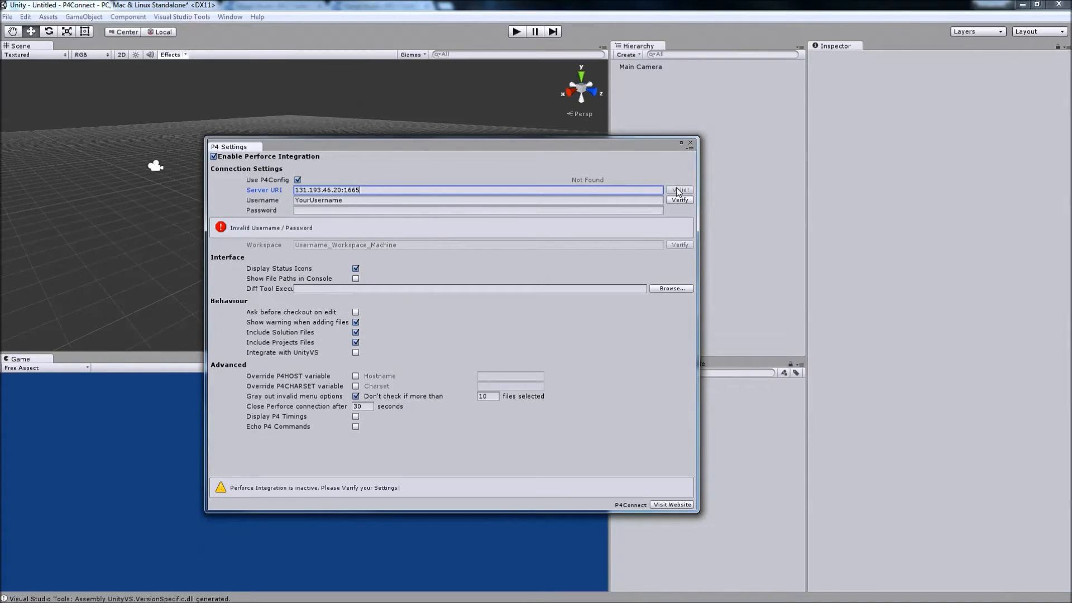
# Enter the Perforce account username and password in the connection settings and verify them.
pyautogui.click(364, 199)
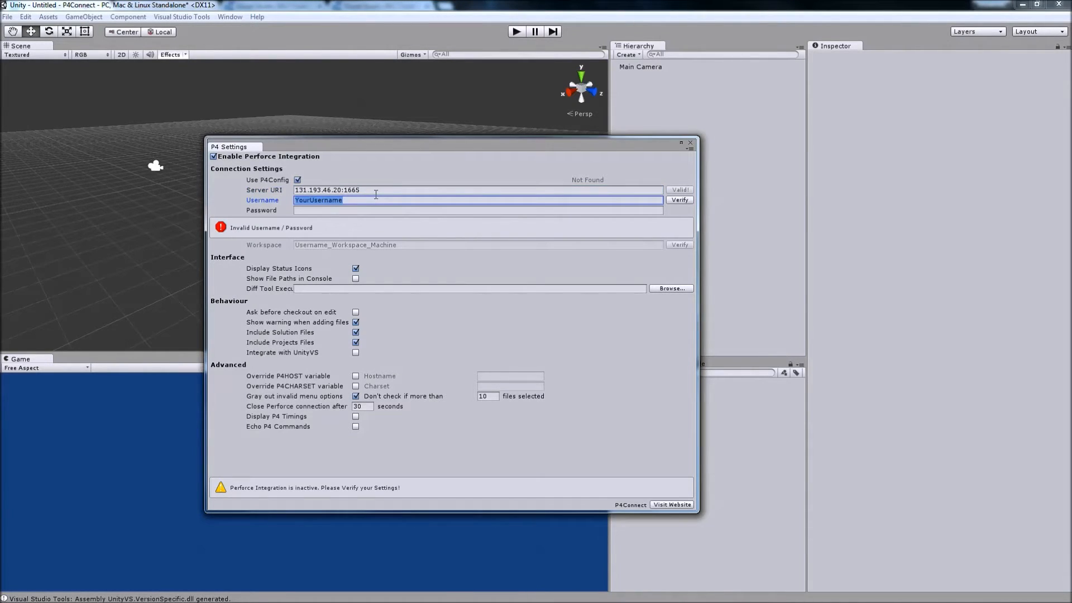
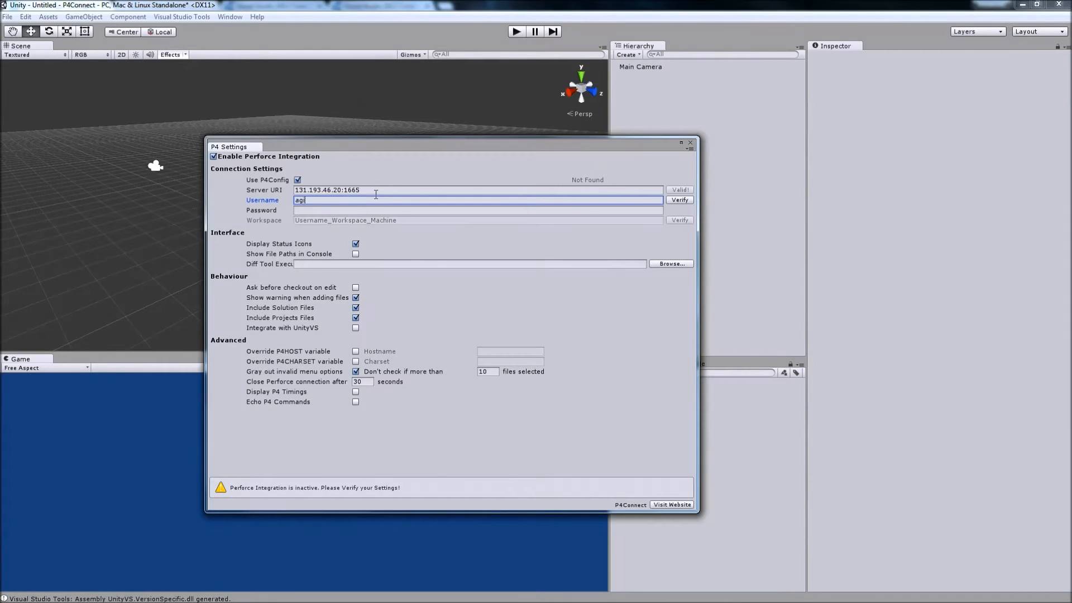
pyautogui.press('Tab')
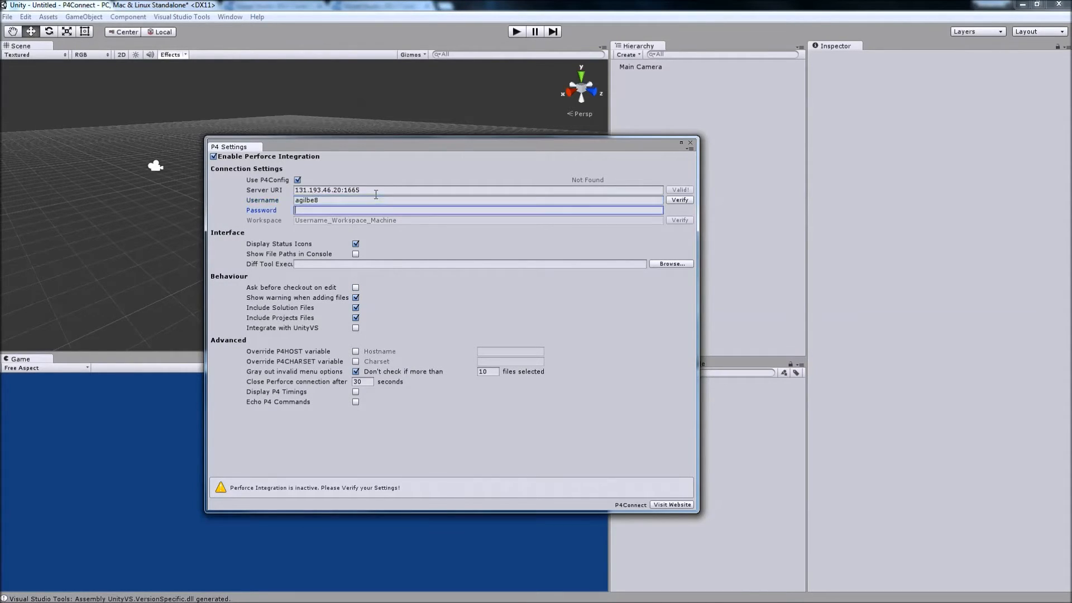
pyautogui.write('*********')
pyautogui.click(673, 200)
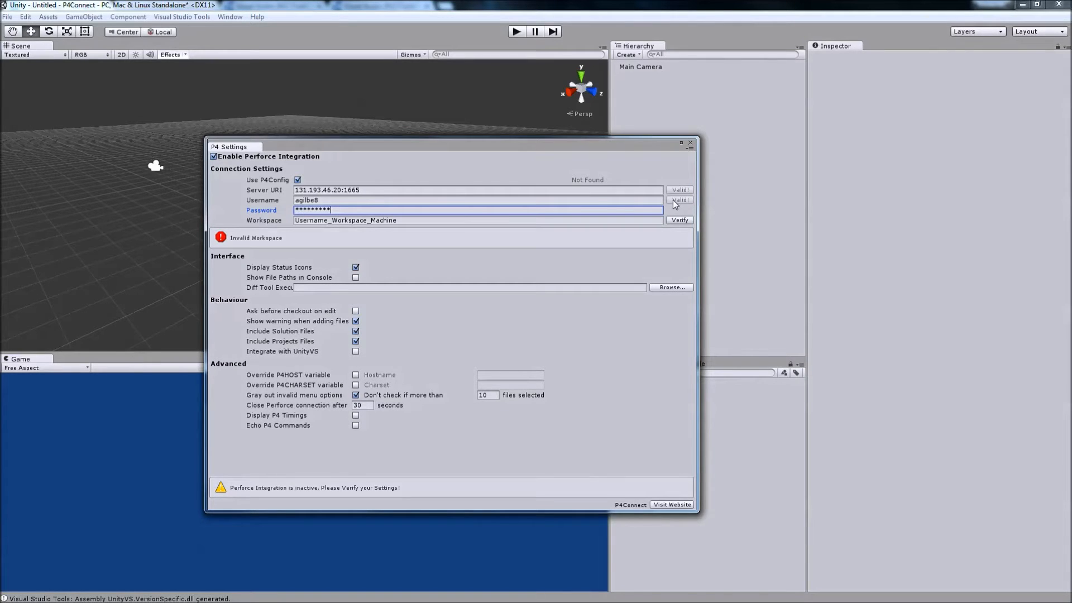
# Look up the workspace folder's name in the Perforce directory in Windows Explorer.
pyautogui.click(440, 219)
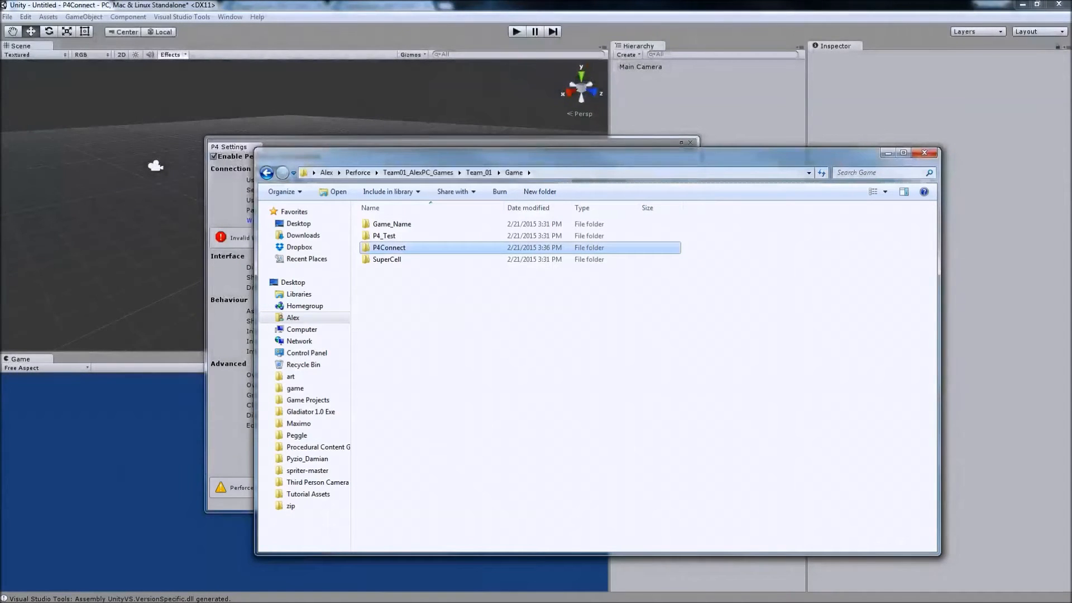
pyautogui.click(362, 173)
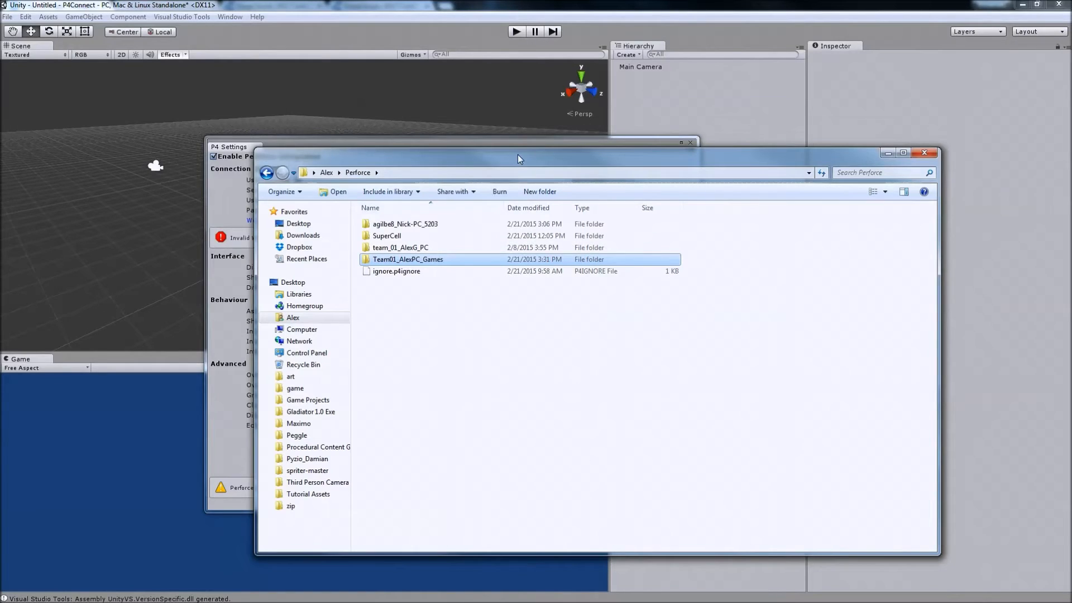
pyautogui.moveTo(518, 154); pyautogui.dragTo(367, 133)
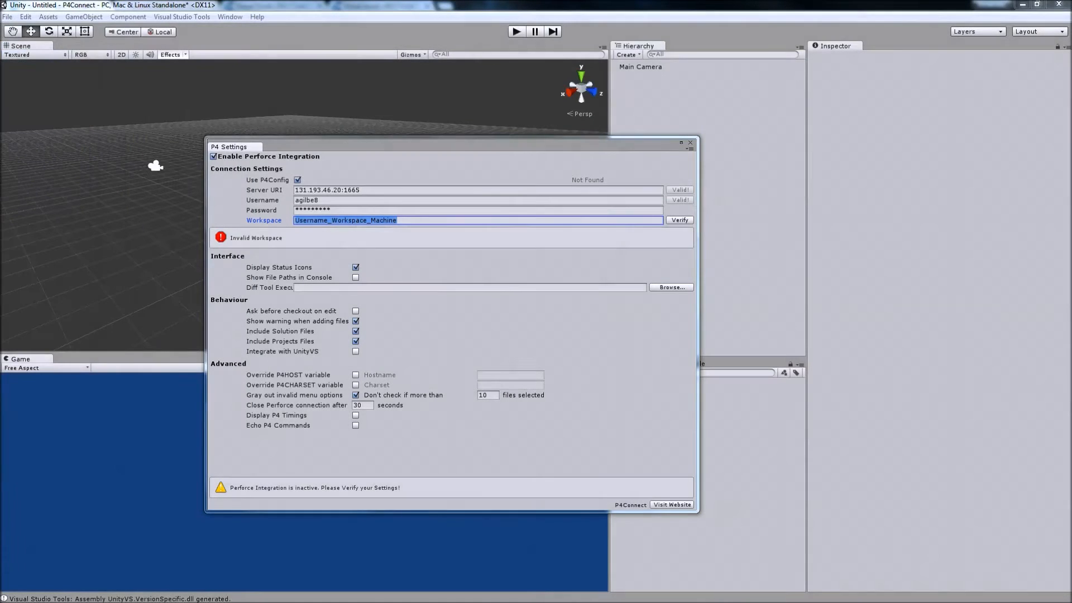
# Set the Perforce workspace to Team01_AlexPC_Games and verify it.
pyautogui.click(431, 222)
pyautogui.doubleClick(429, 221)
pyautogui.doubleClick(409, 218)
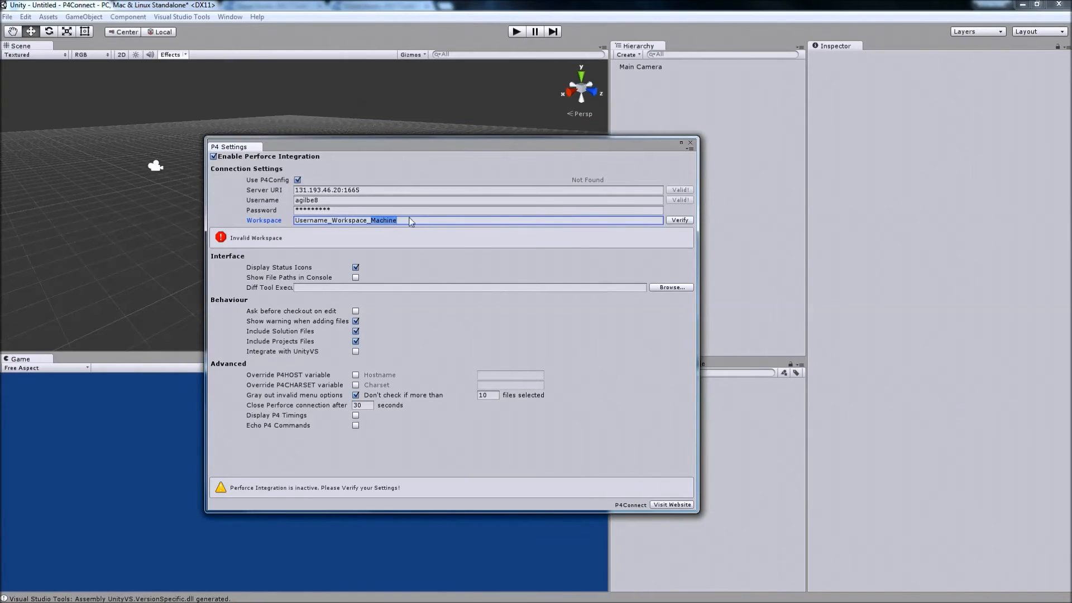
pyautogui.keyDown('shift'); pyautogui.click(297, 219); pyautogui.keyUp('shift')
pyautogui.write('T')
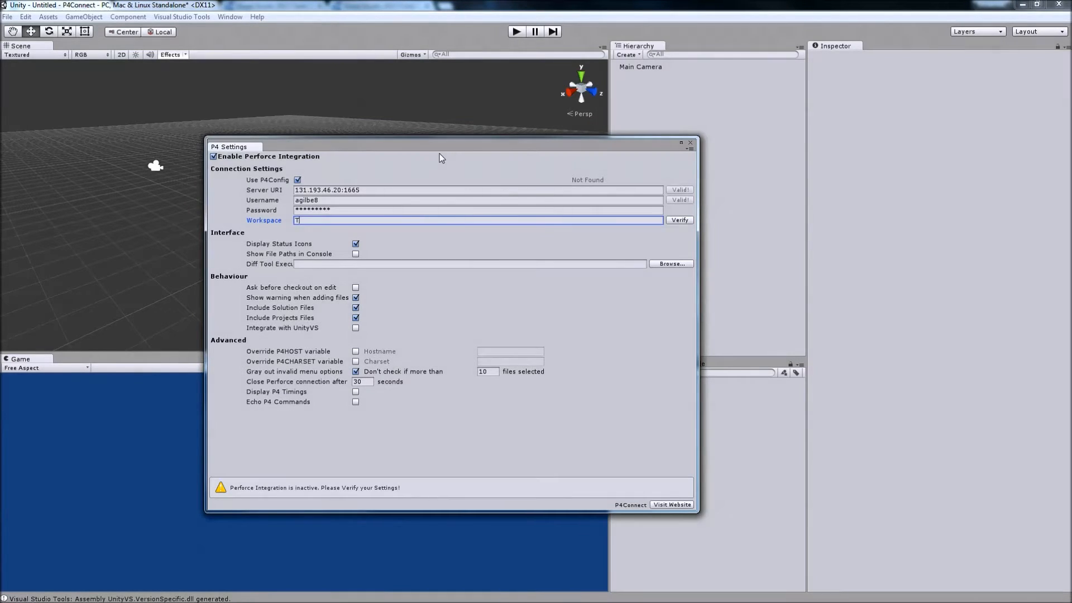
pyautogui.write('eam01_AlexPC_Games')
pyautogui.click(691, 219)
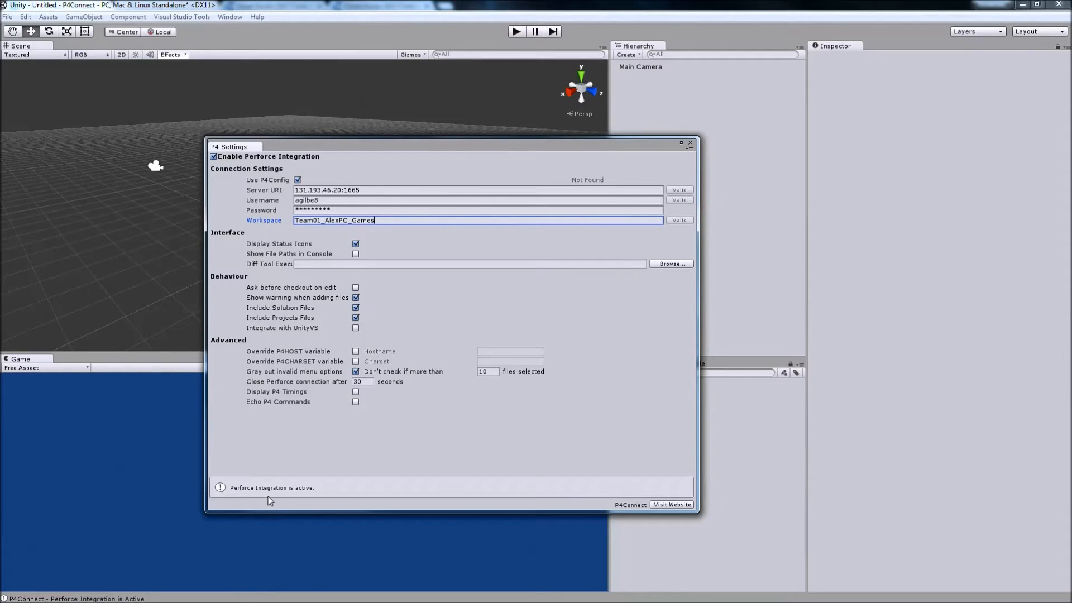
# Enable Integrate with UnityVS, toggle Include Solution Files and Include Projects Files, and close the Perforce settings.
pyautogui.click(355, 333)
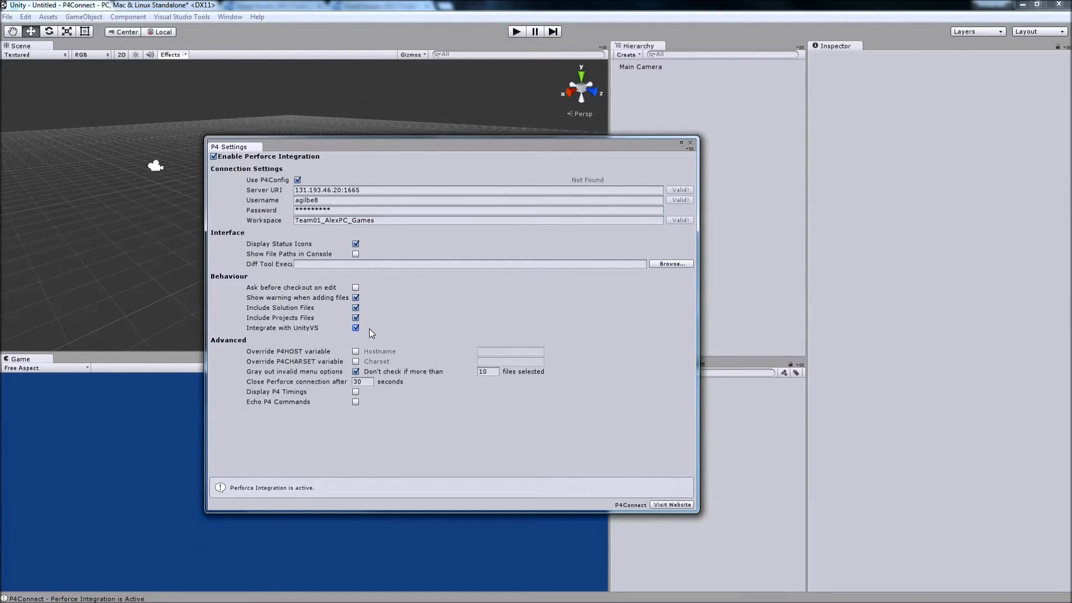
pyautogui.moveTo(459, 140); pyautogui.dragTo(355, 150)
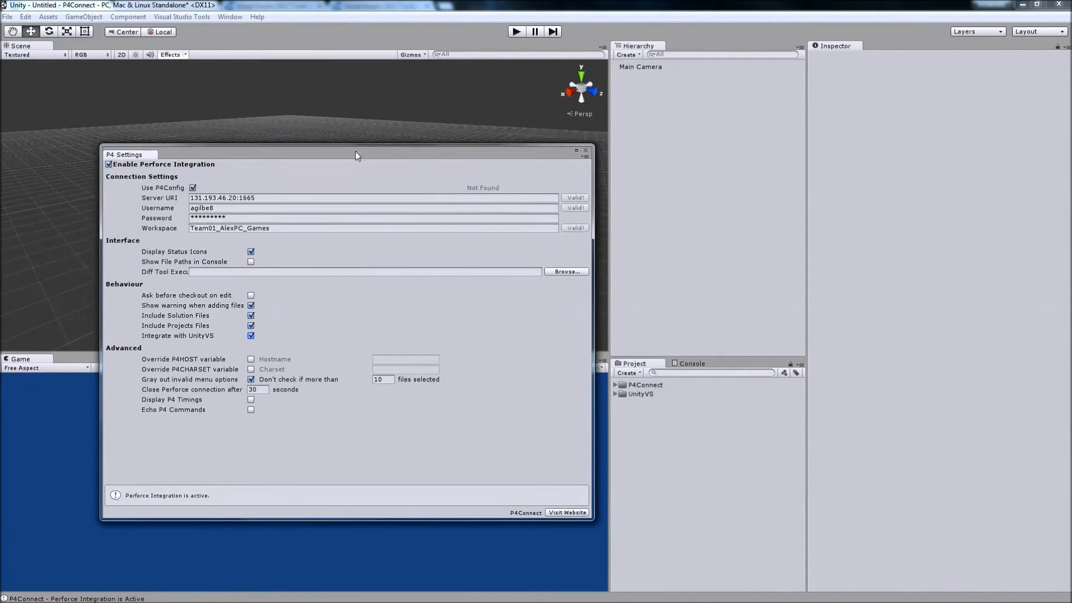
pyautogui.click(252, 317)
pyautogui.click(252, 327)
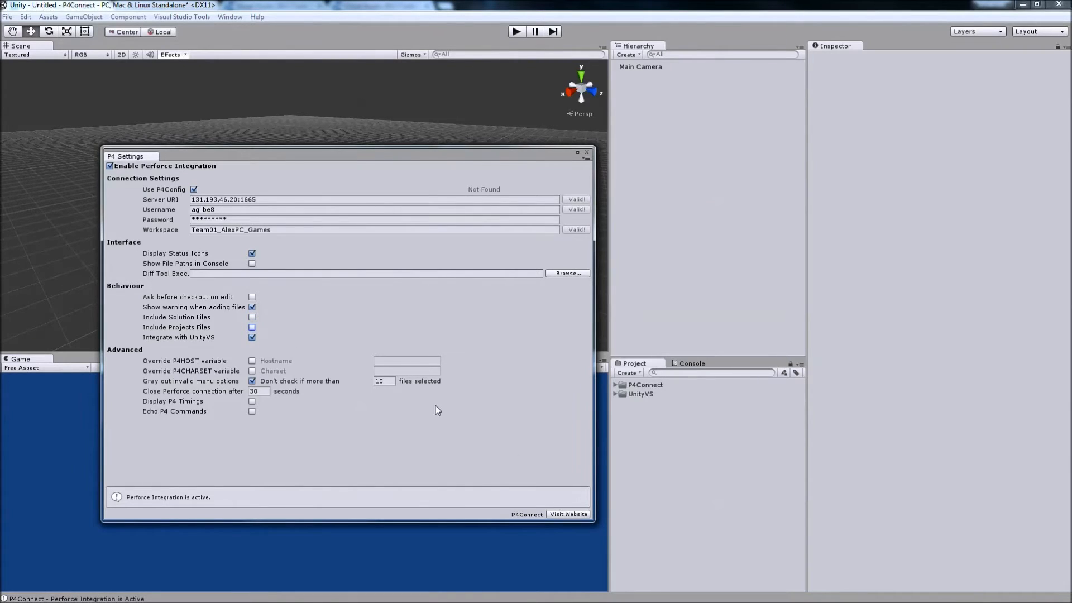
pyautogui.click(588, 149)
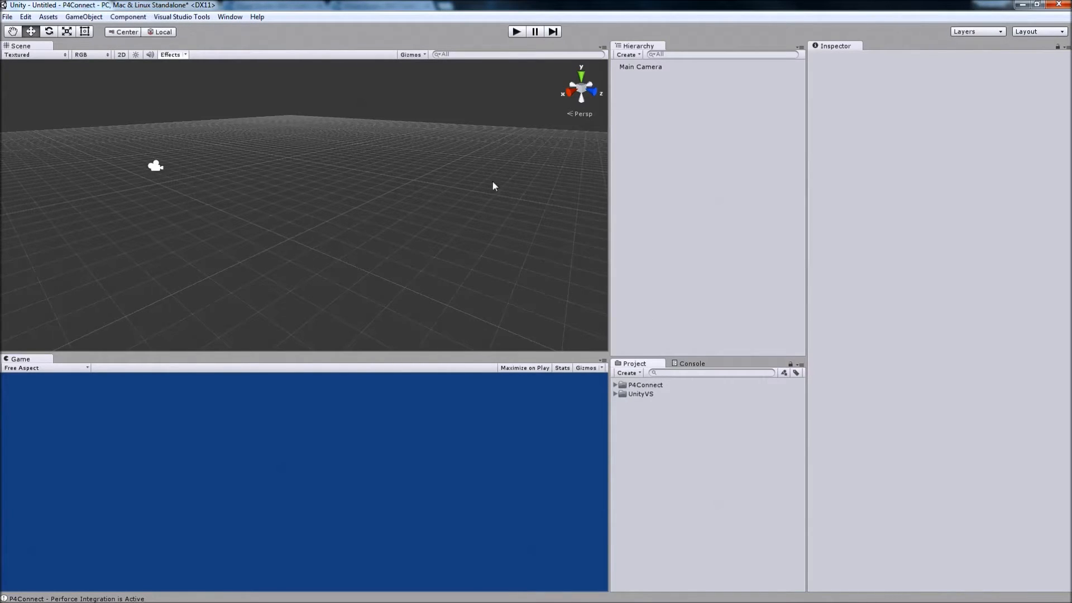
# Create a folder named Scenes in the project's assets and dismiss the checkout error.
pyautogui.rightClick(668, 470)
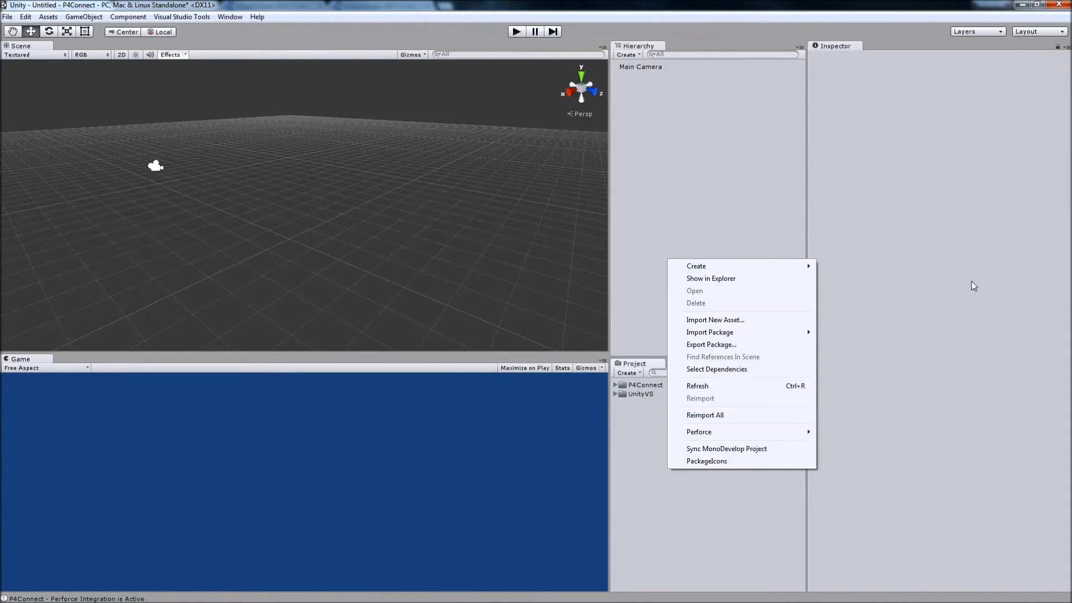
pyautogui.moveTo(798, 270)
pyautogui.click(837, 266)
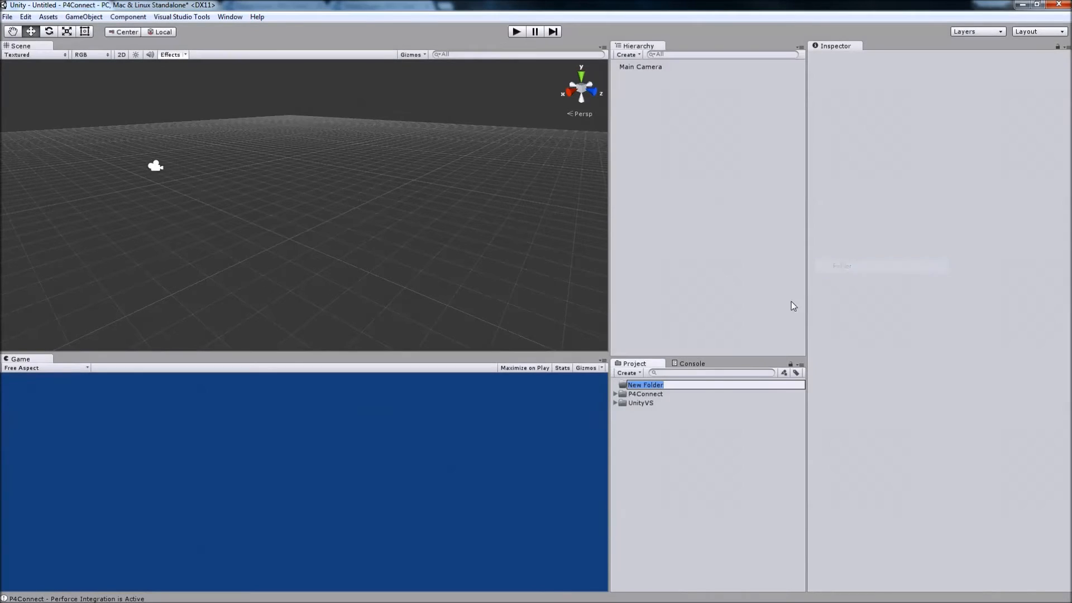
pyautogui.write('Scenesa')
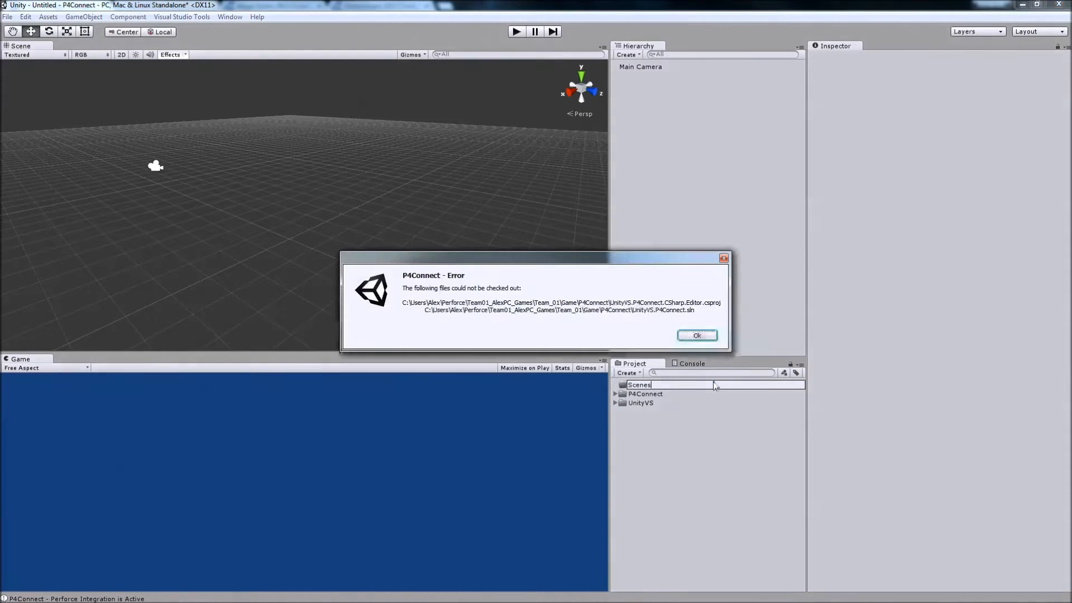
pyautogui.click(697, 335)
pyautogui.click(697, 335)
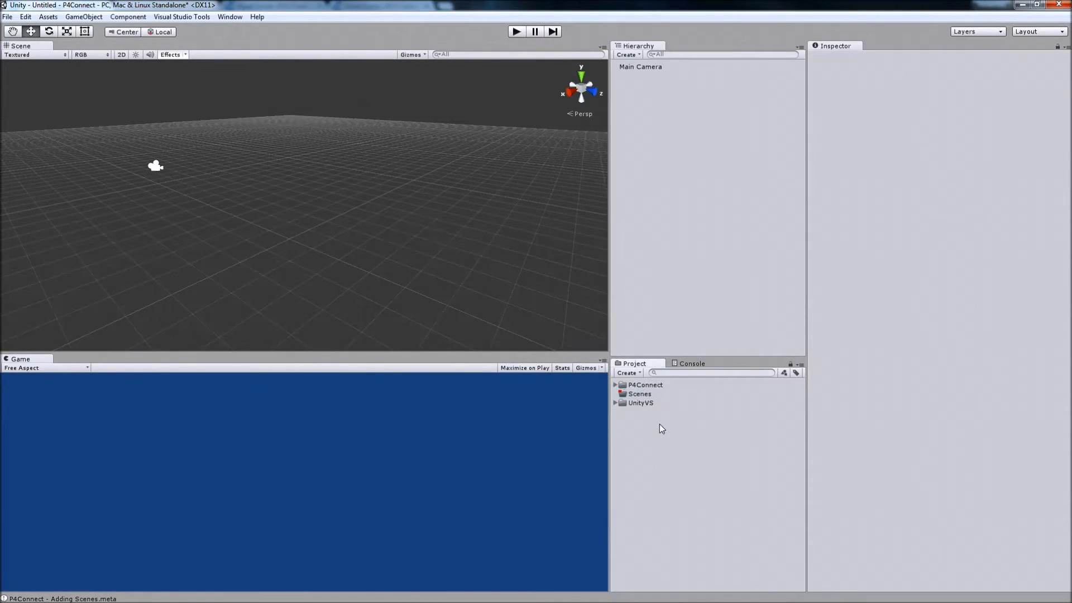
# Save the current scene as Main in the Scenes folder and dismiss the checkout error.
pyautogui.click(8, 17)
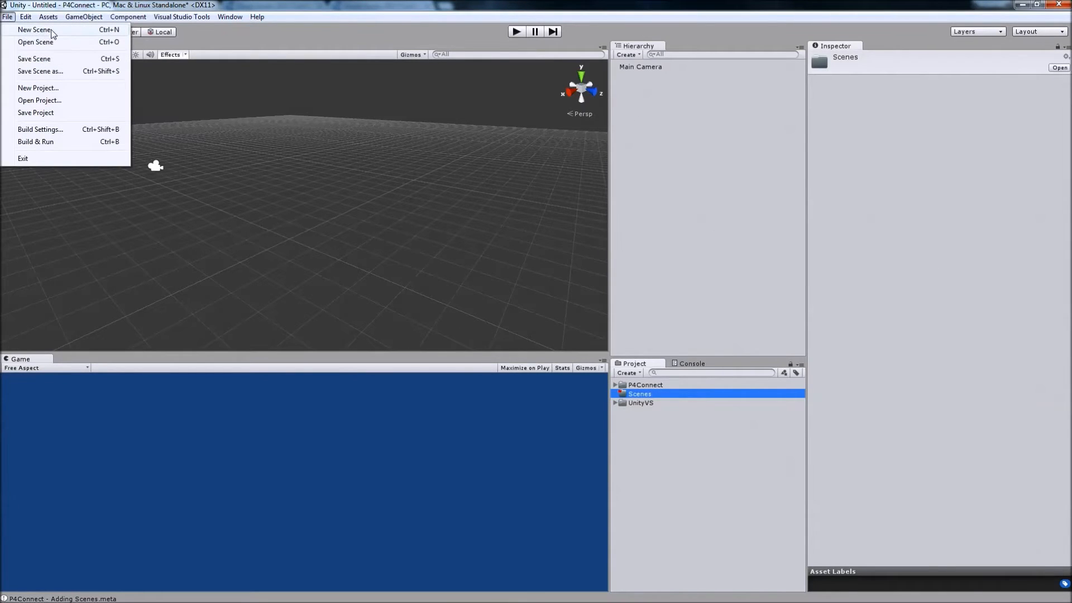
pyautogui.click(42, 59)
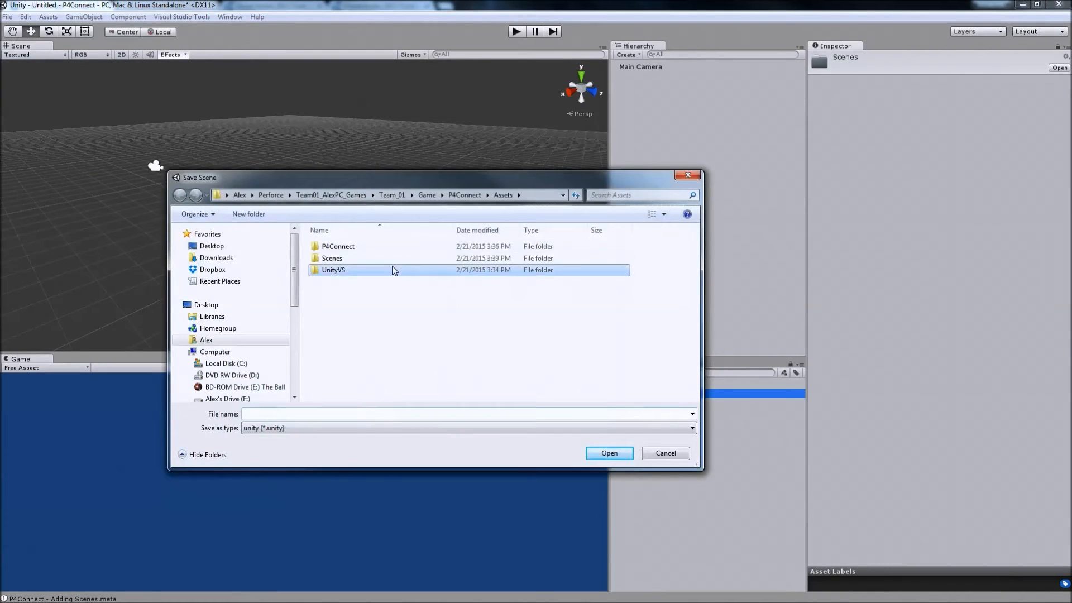
pyautogui.doubleClick(383, 258)
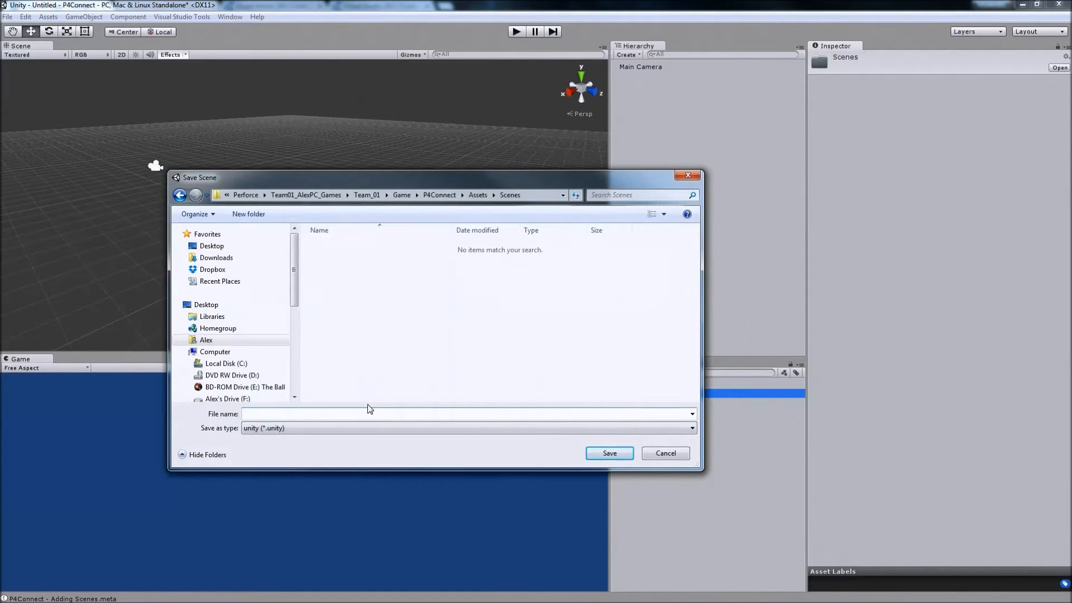
pyautogui.write('Main')
pyautogui.press('Return')
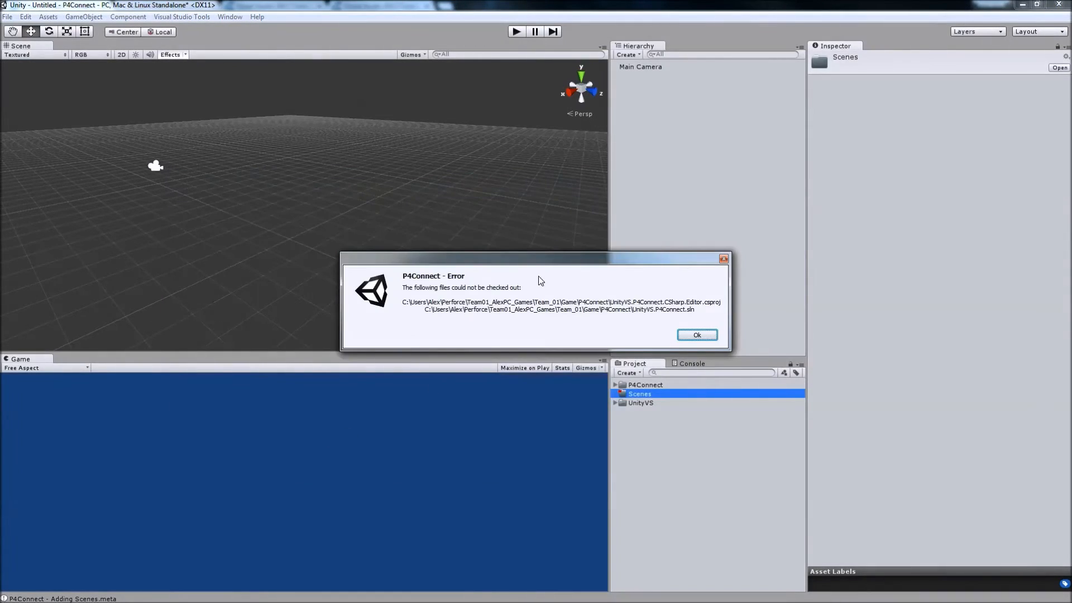
pyautogui.click(704, 336)
pyautogui.click(705, 338)
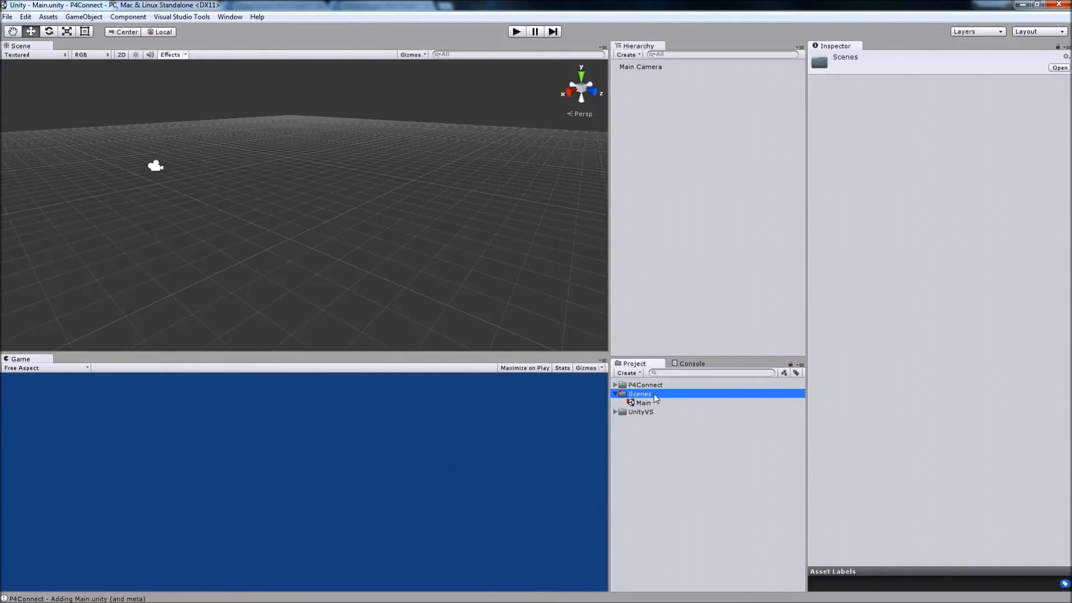
# Add a 3D cube to the Main scene.
pyautogui.click(236, 175)
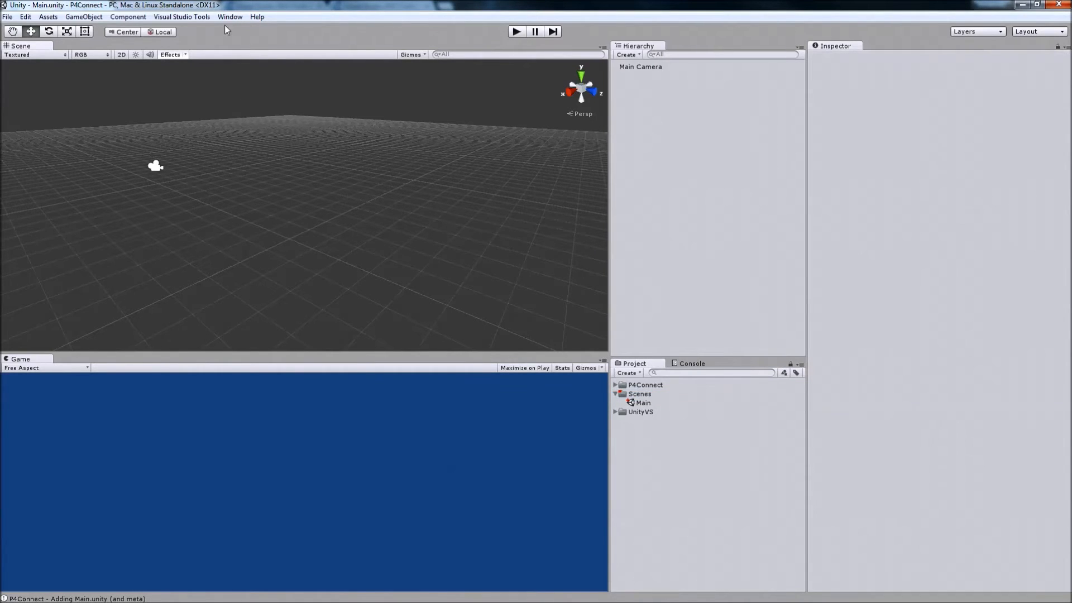
pyautogui.click(128, 16)
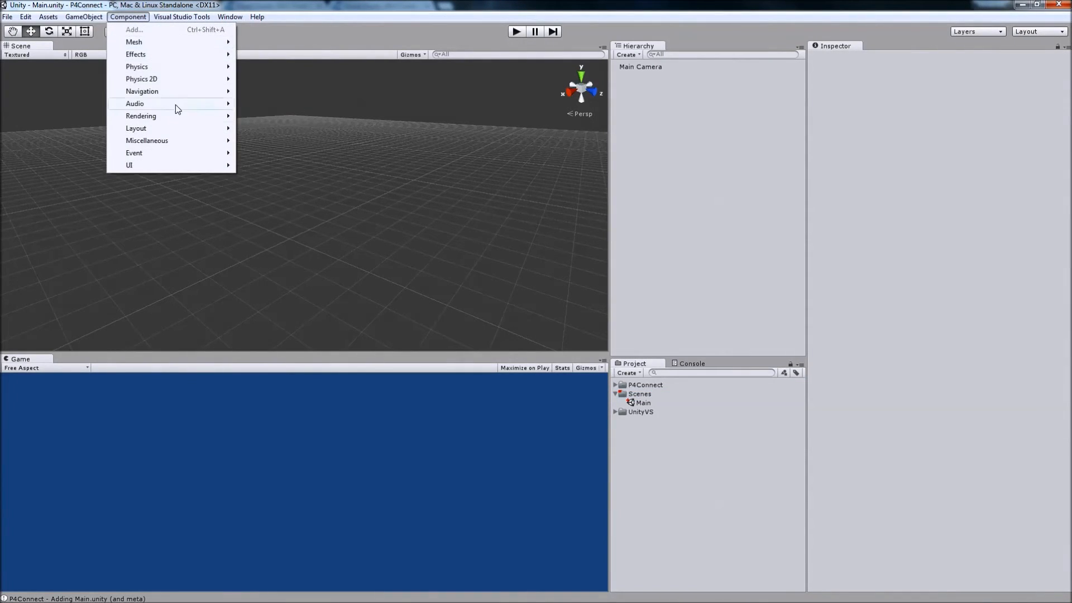
pyautogui.moveTo(155, 54)
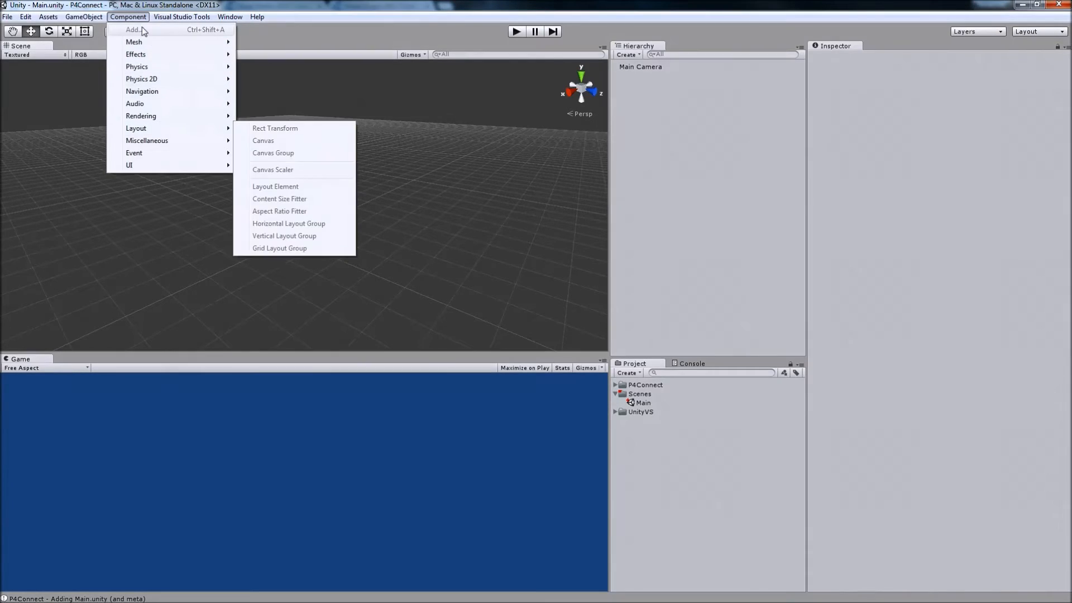
pyautogui.moveTo(84, 16)
pyautogui.moveTo(106, 60)
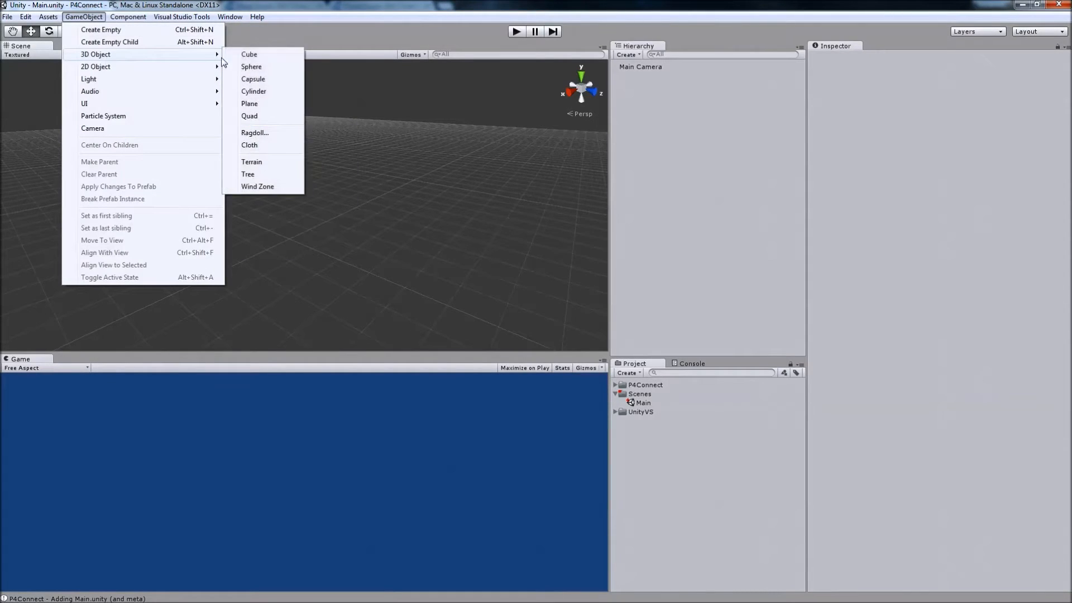
pyautogui.click(240, 54)
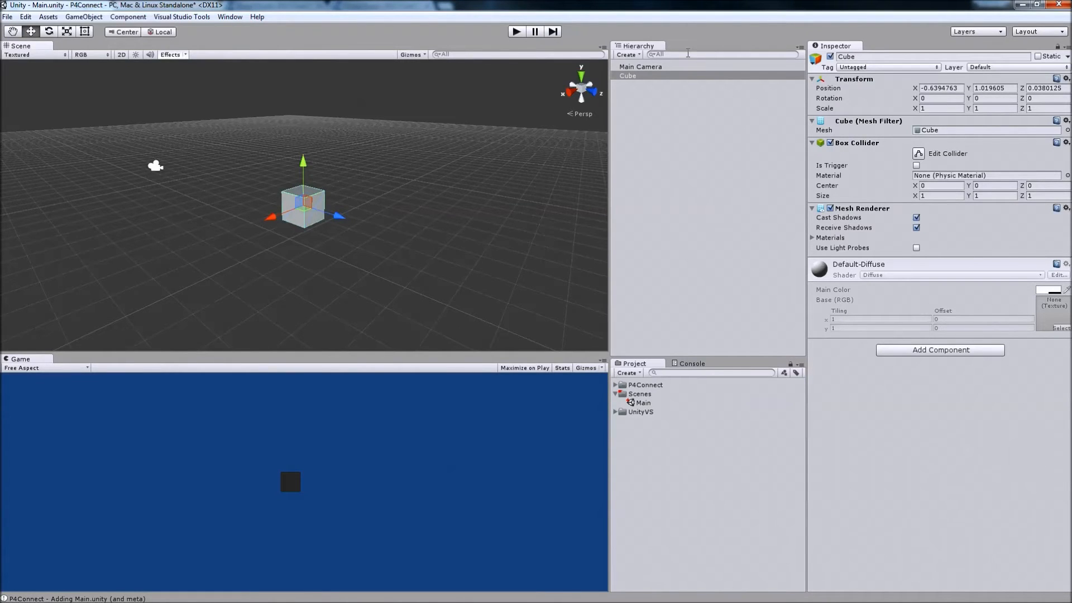
# Align the Main Camera with a scene view that looks down at the cube from an angle.
pyautogui.click(673, 66)
pyautogui.moveTo(367, 167)
pyautogui.keyDown('alt'); pyautogui.mouseDown()
pyautogui.moveTo(388, 181)
pyautogui.moveTo(370, 185)
pyautogui.mouseUp(); pyautogui.keyUp('alt')
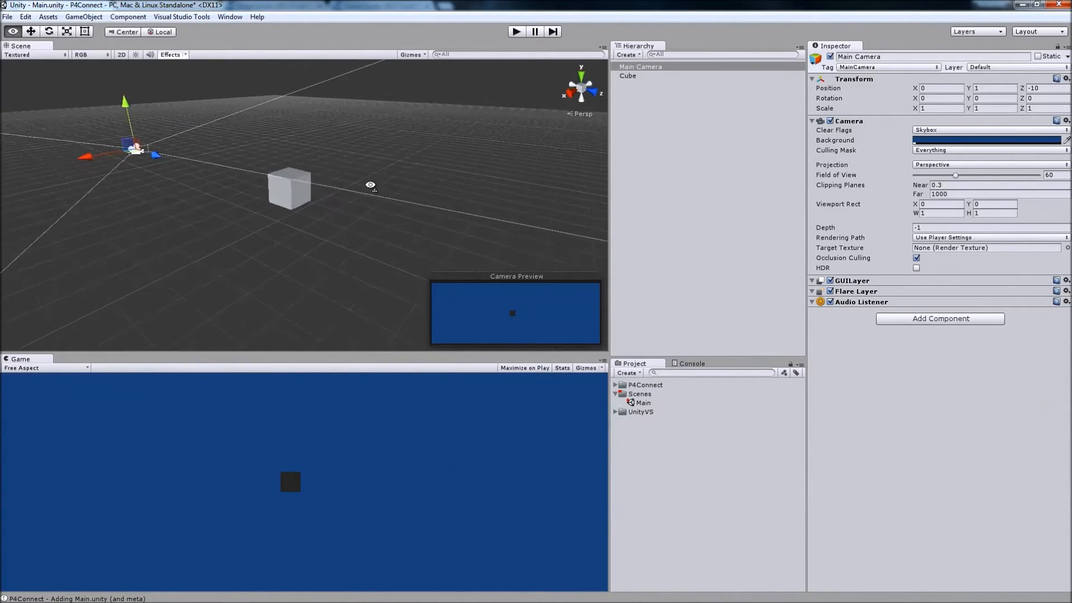
pyautogui.hotkey('ctrl', 'shift', 'f')
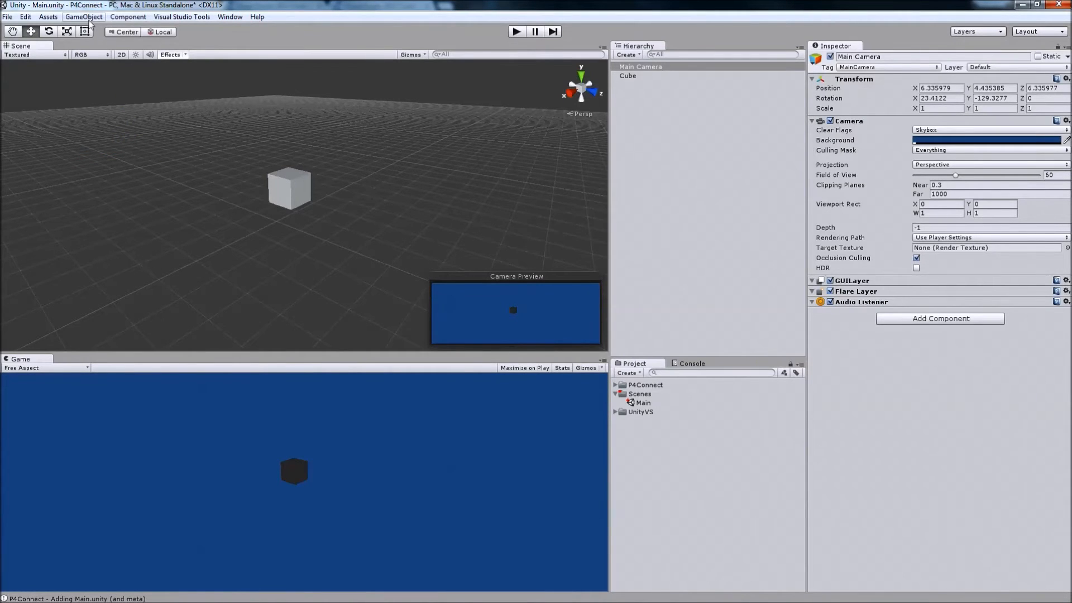
# Add a directional light to the scene to illuminate the cube.
pyautogui.click(128, 17)
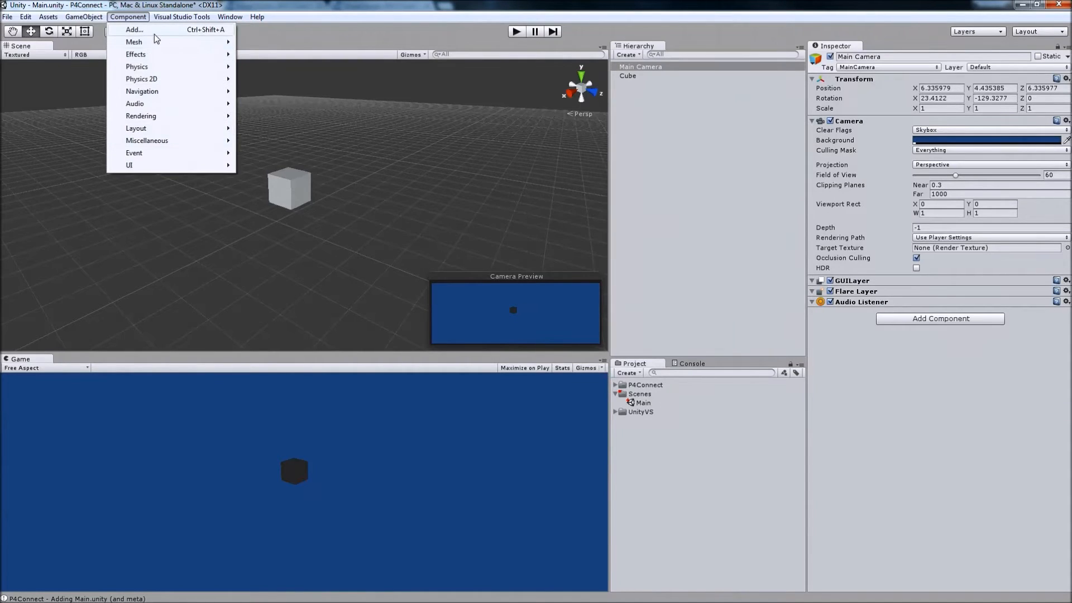
pyautogui.moveTo(95, 17)
pyautogui.moveTo(175, 79)
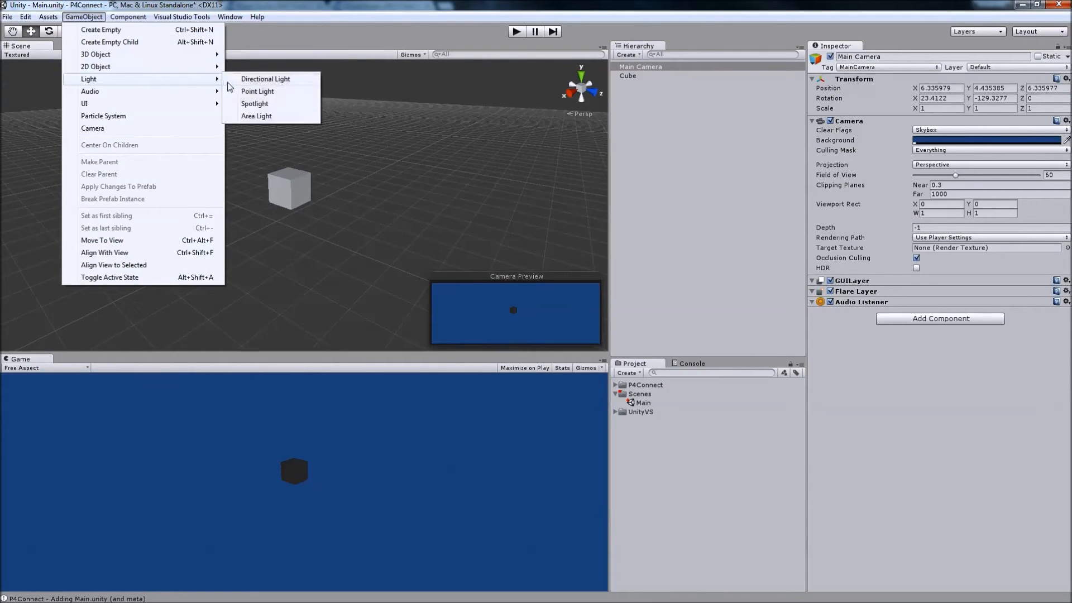
pyautogui.click(267, 80)
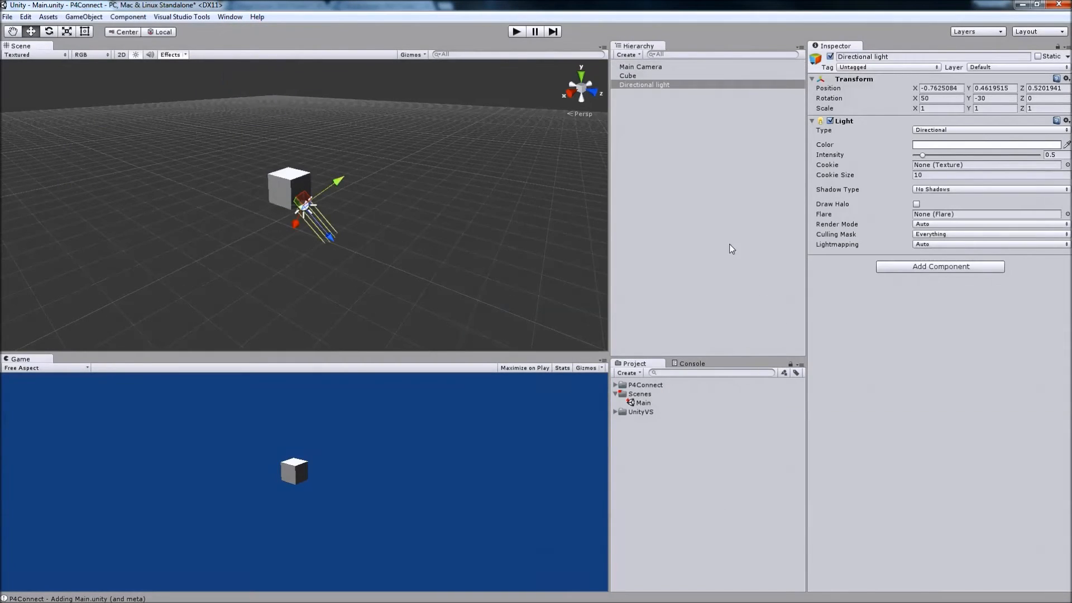
# Create a C# script named Rotate at the root of the project's assets and dismiss the checkout error.
pyautogui.click(684, 466)
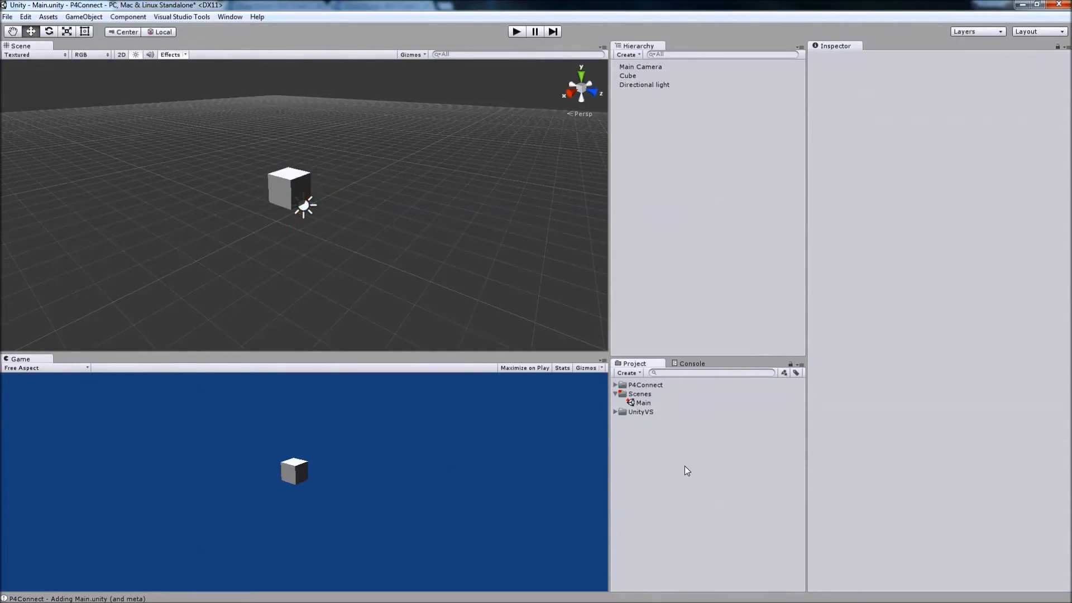
pyautogui.rightClick(636, 440)
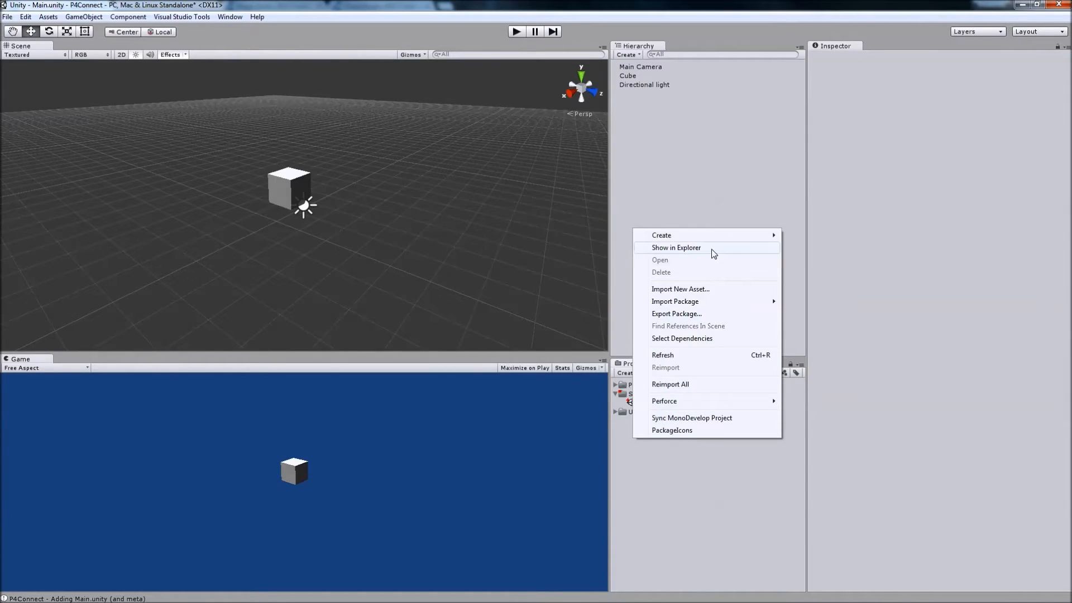
pyautogui.moveTo(726, 236)
pyautogui.click(854, 264)
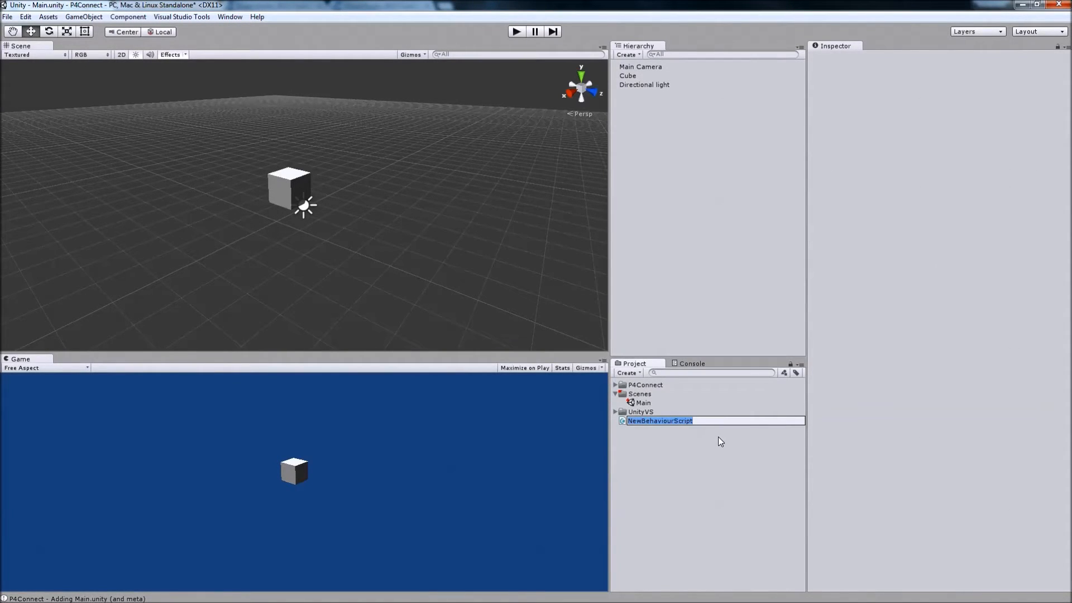
pyautogui.write('Rotate')
pyautogui.click(698, 338)
pyautogui.press('Return')
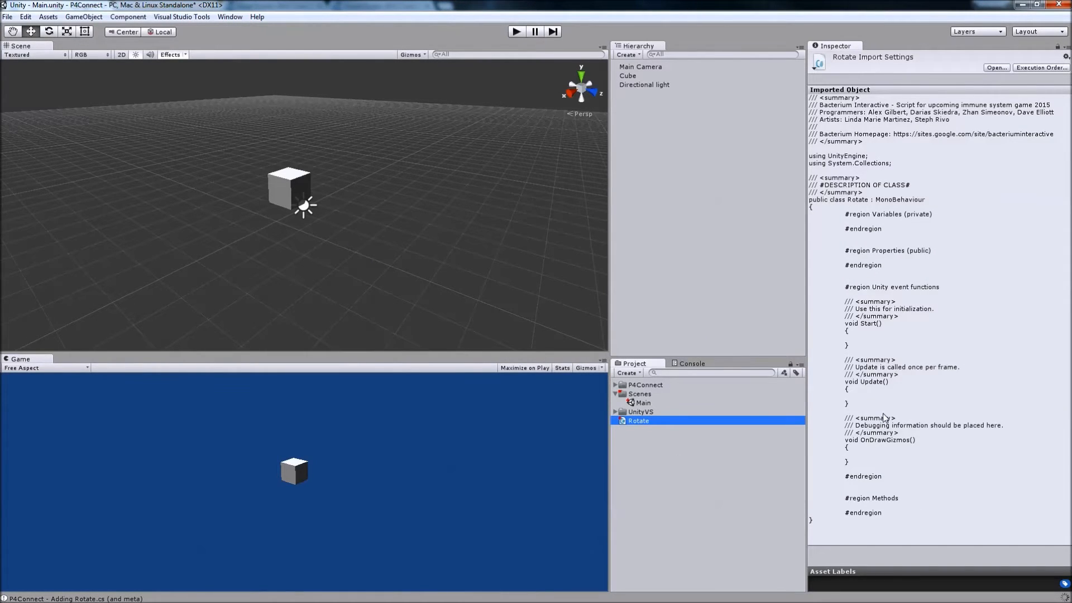
# Dismiss the remaining P4Connect checkout errors and save the Main scene.
pyautogui.click(625, 335)
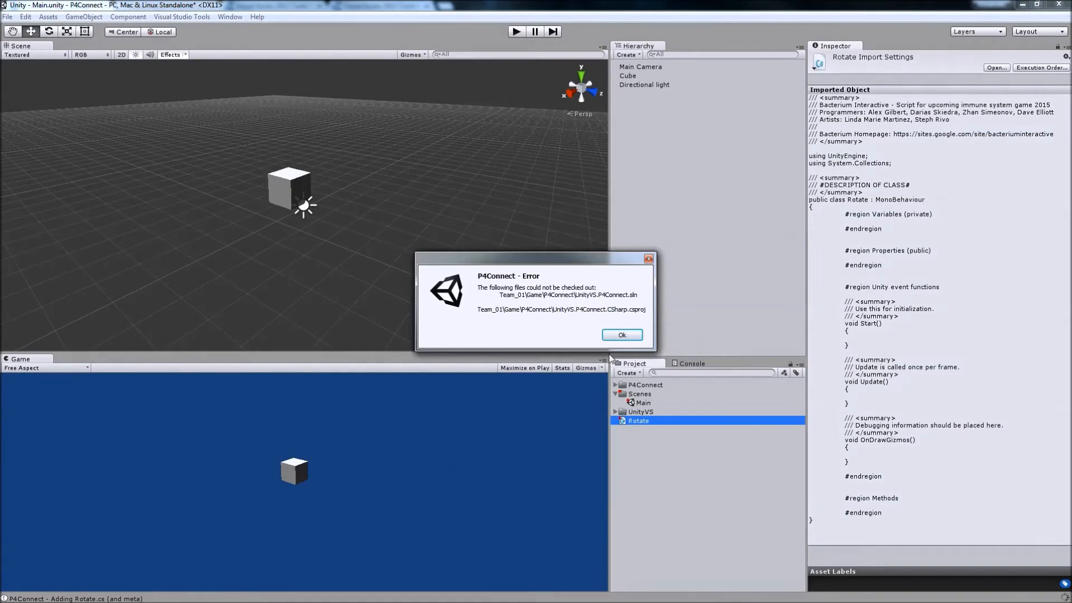
pyautogui.click(621, 337)
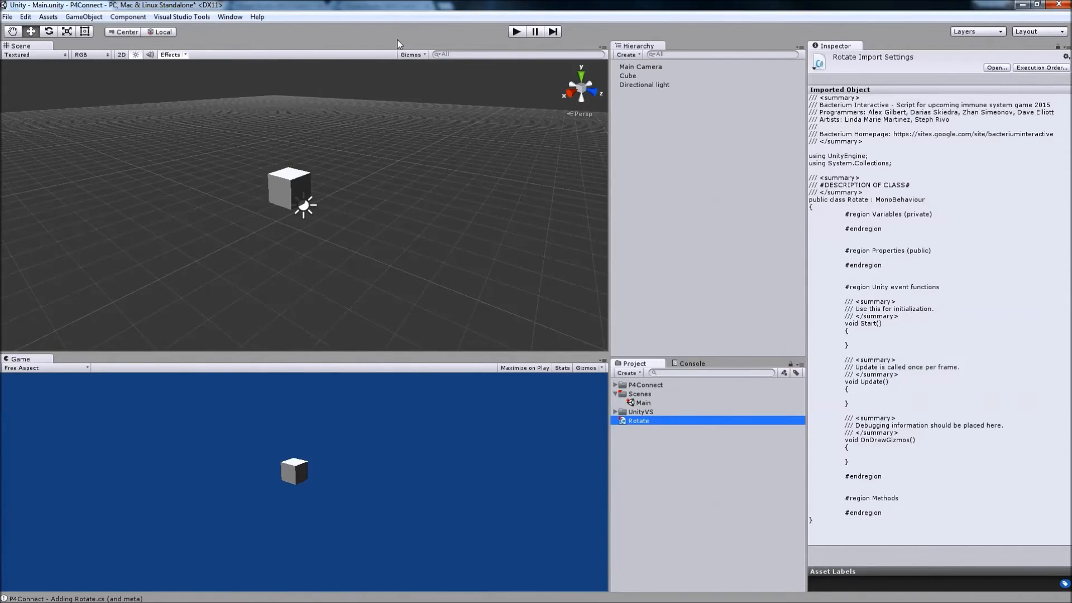
pyautogui.hotkey('ctrl', 's')
# Open the project in Visual Studio, dismissing the checkout error, and open Rotate.cs from the CSharp project's Assets folder.
pyautogui.click(188, 16)
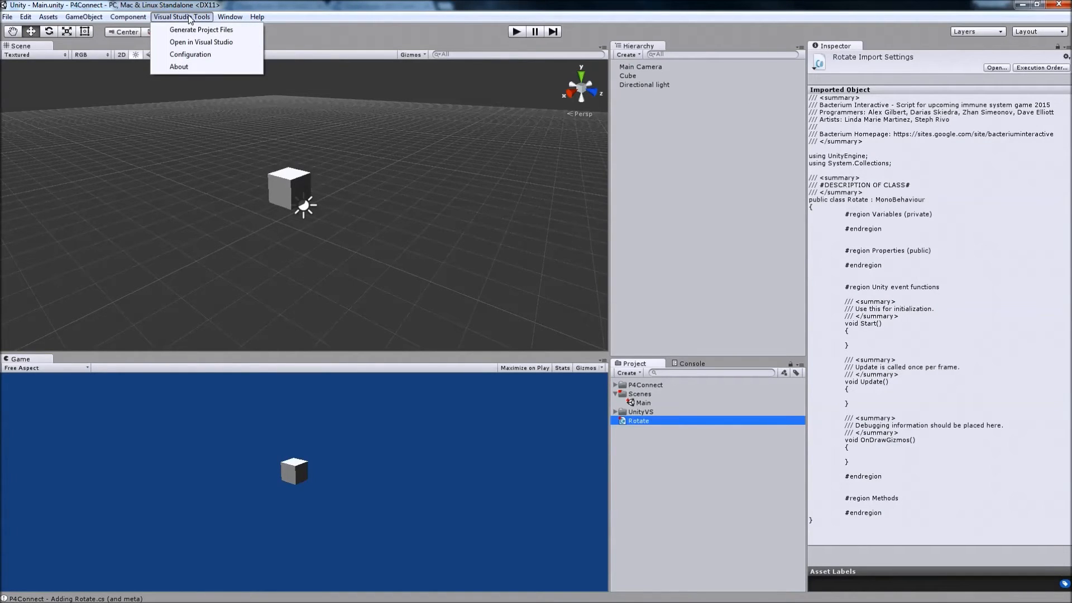
pyautogui.click(191, 45)
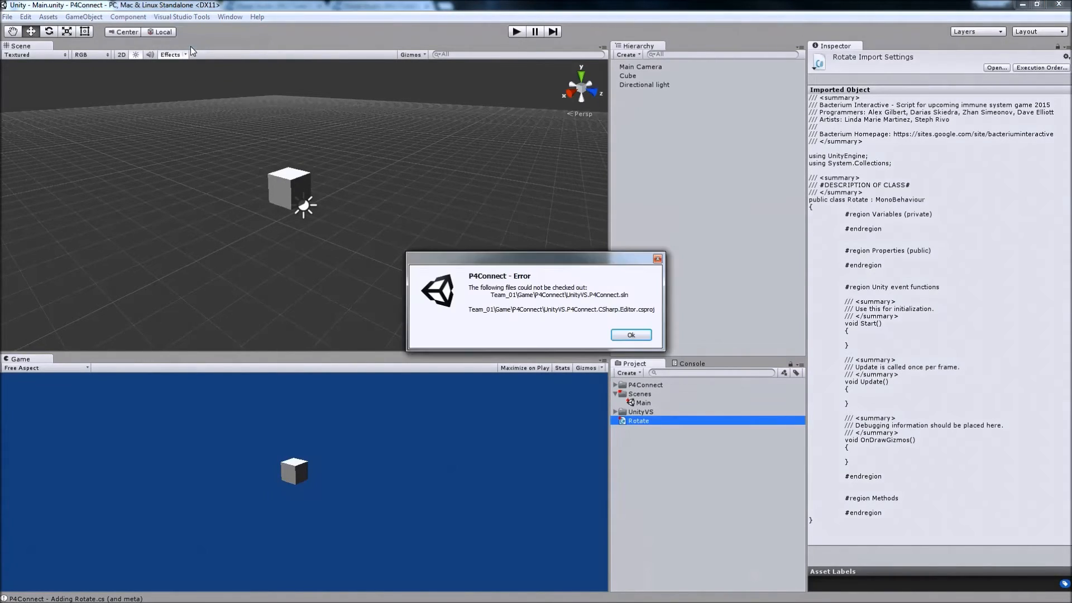
pyautogui.click(632, 334)
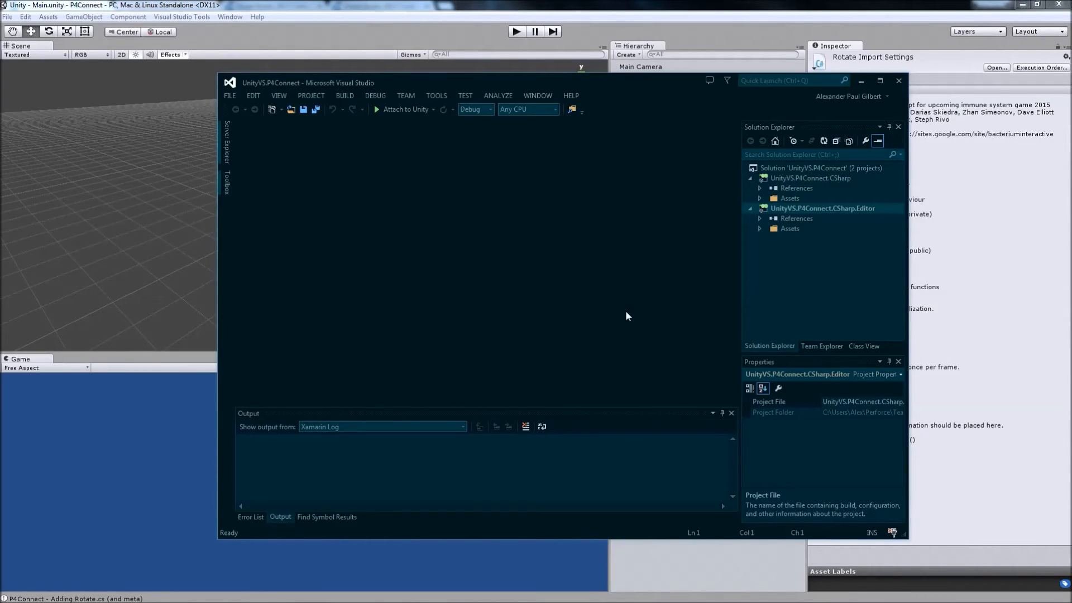
pyautogui.click(761, 198)
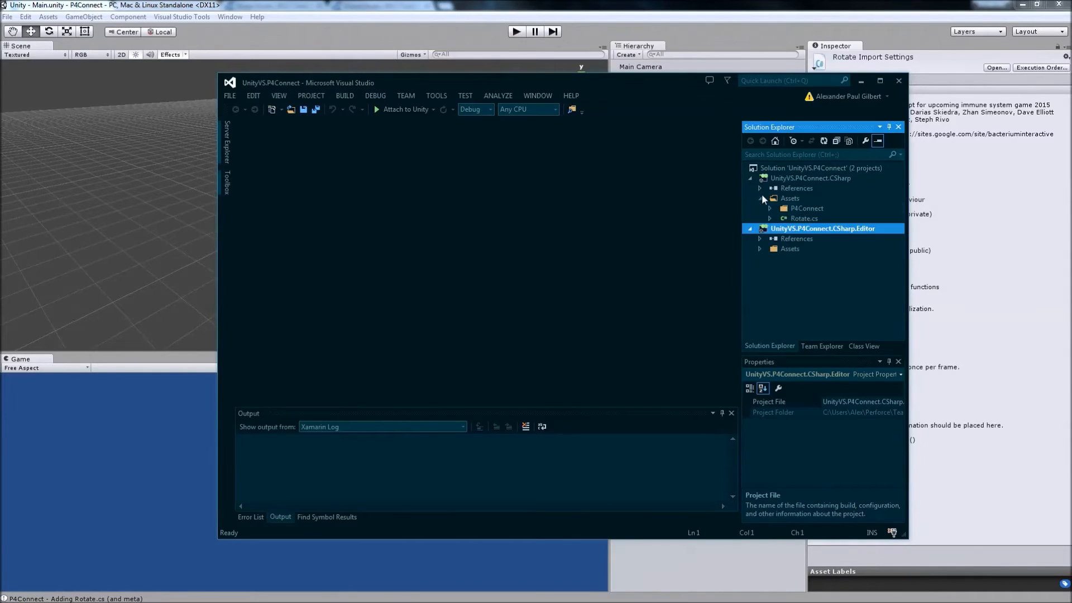
pyautogui.doubleClick(800, 218)
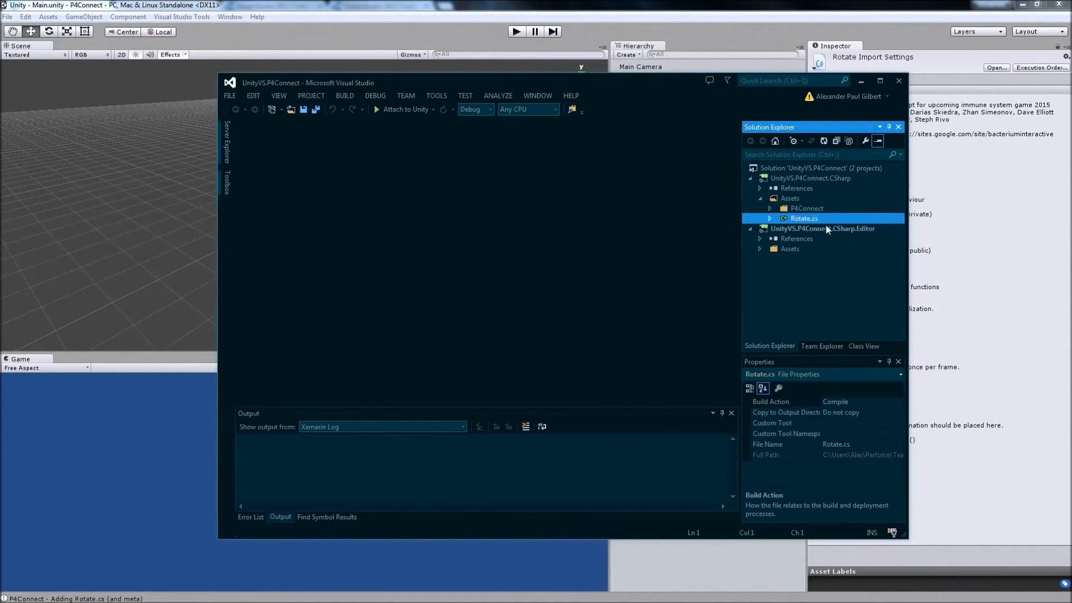
pyautogui.click(534, 302)
pyautogui.click(454, 294)
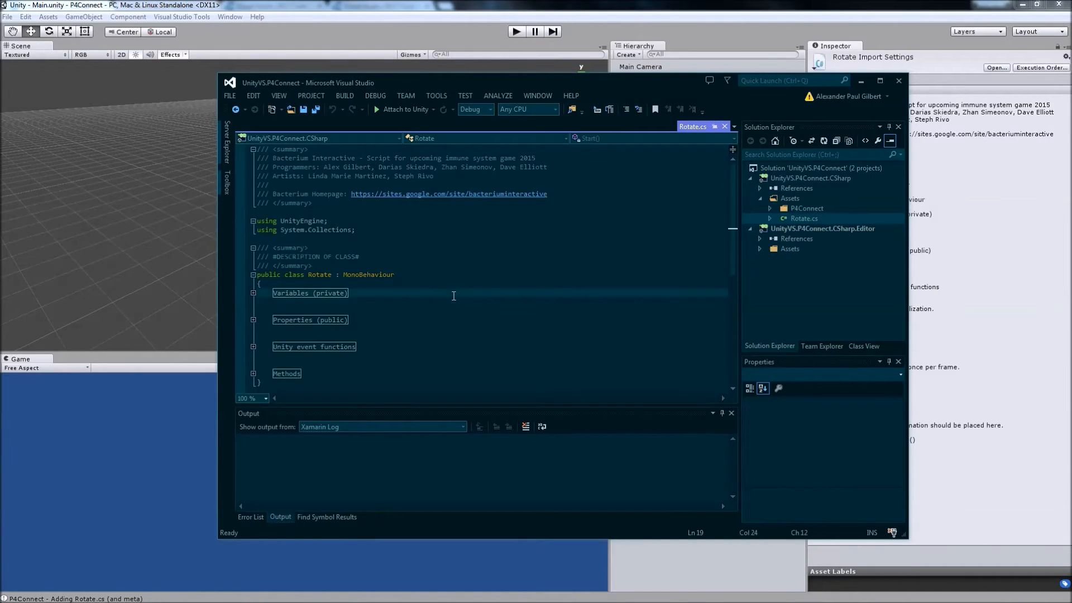
# Add a [SerializeField] attribute on the first line inside the Rotate class's private Variables region.
pyautogui.scroll(-1, 455, 294)
pyautogui.scroll(1, 430, 294)
pyautogui.click(250, 294)
pyautogui.click(351, 301)
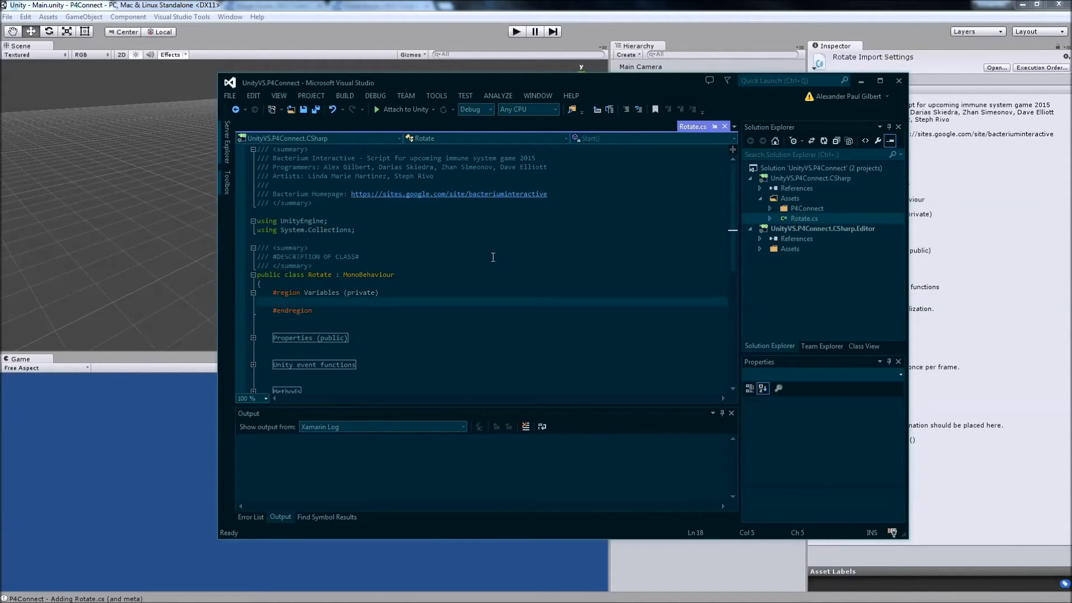
pyautogui.write('[Ser')
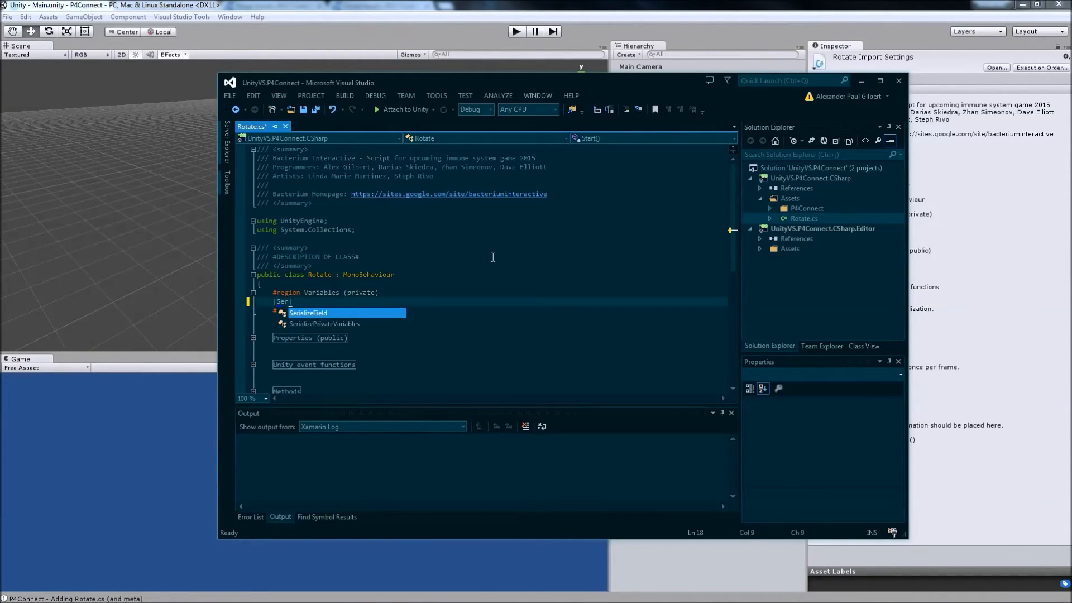
pyautogui.press('Tab')
pyautogui.press('End')
pyautogui.press('Return')
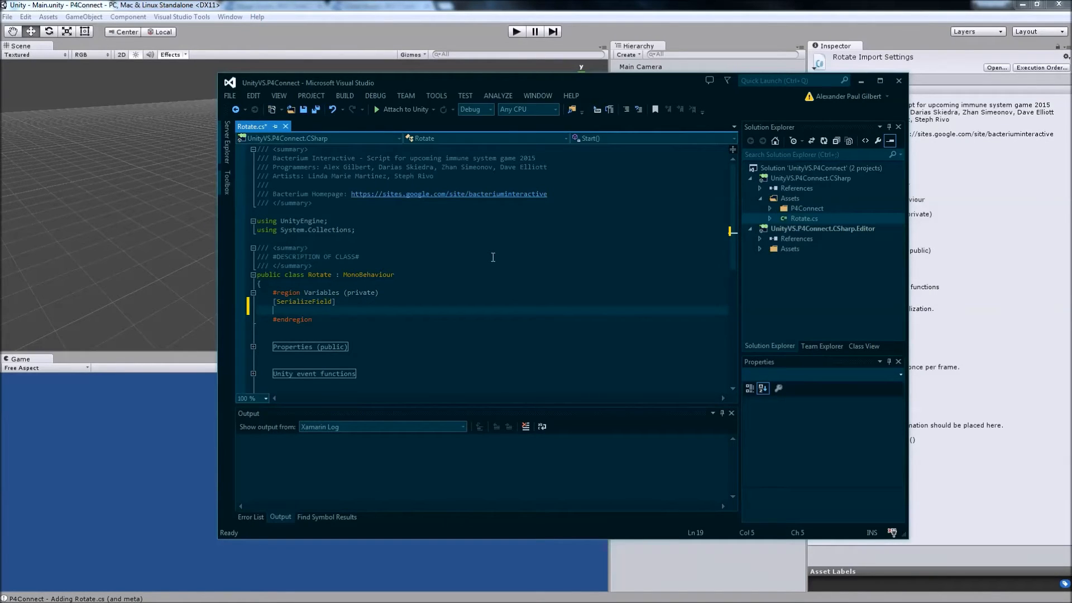
# Declare the field "private float rotateSpeed = 100f;" beneath the SerializeField attribute.
pyautogui.write('priv')
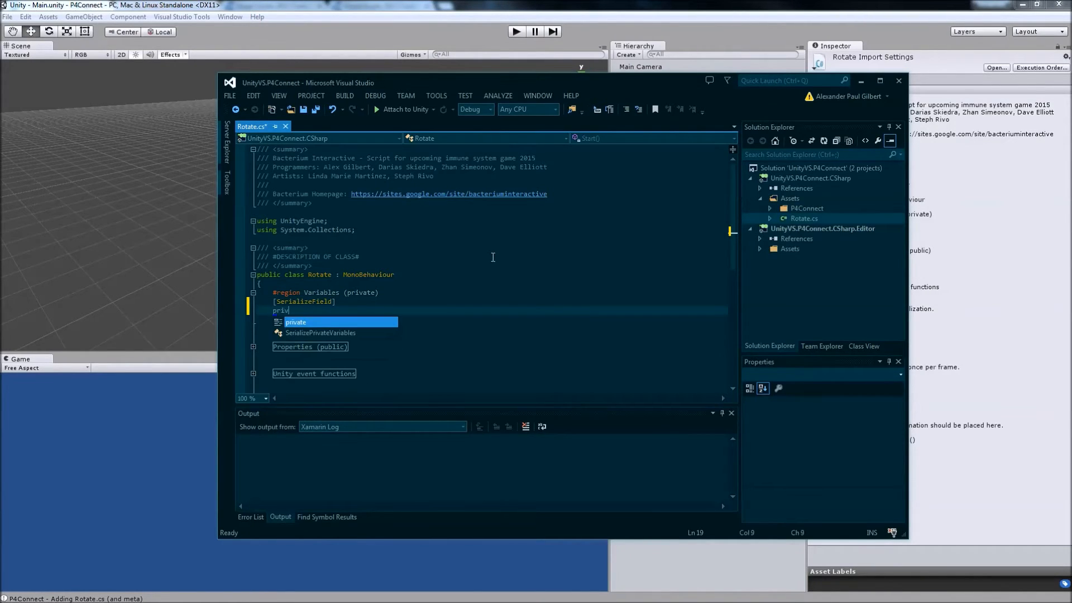
pyautogui.write('ate float ')
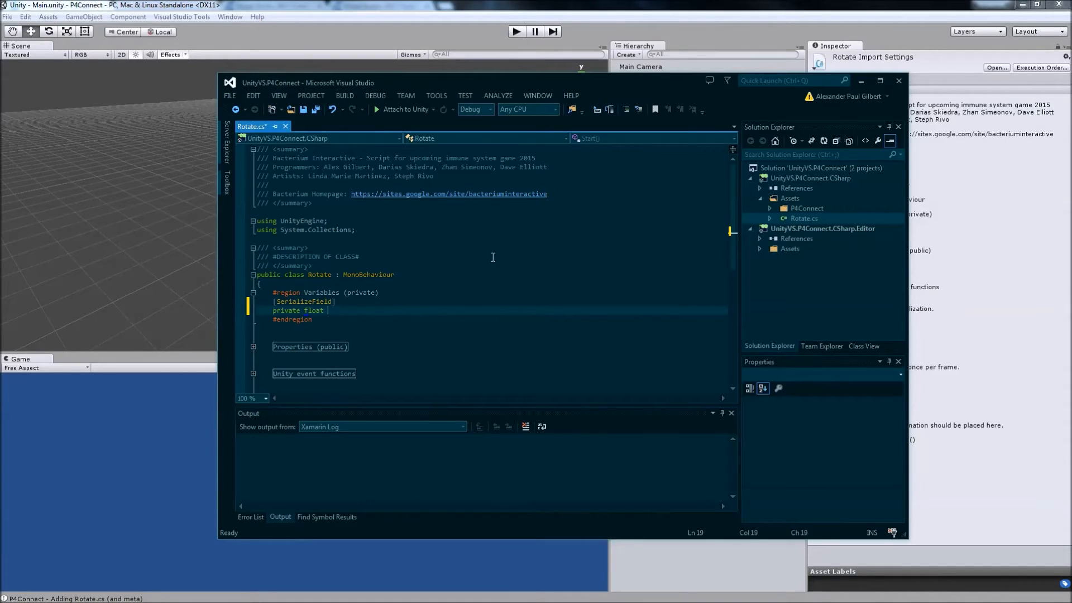
pyautogui.write('rotateSpeed = 100f;')
pyautogui.click(460, 317)
# Delete the existing Update method and its summary comment from the Unity event functions region.
pyautogui.scroll(-1, 391, 324)
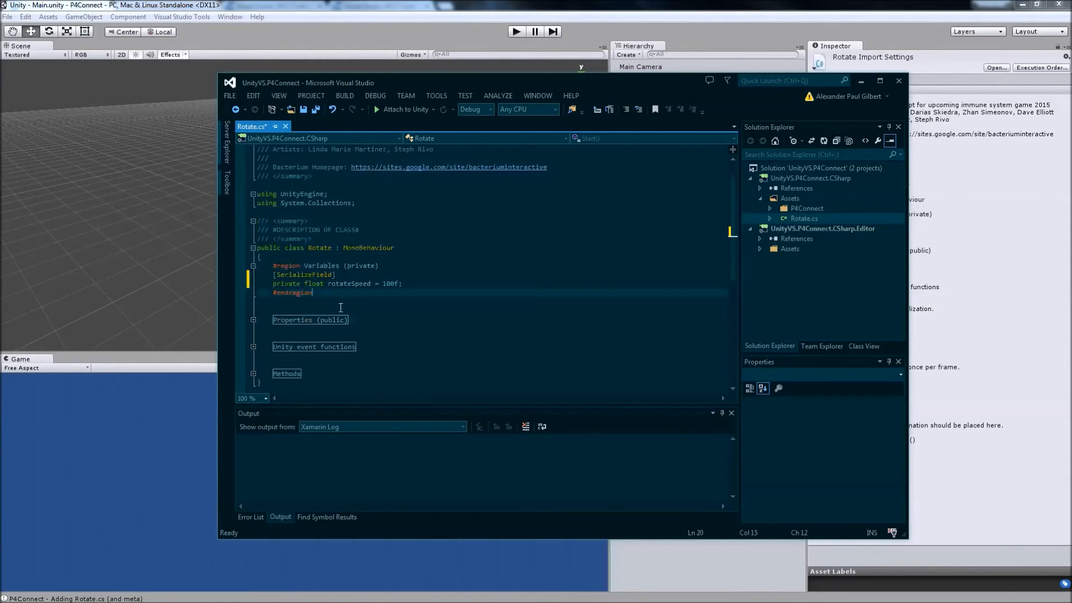
pyautogui.click(252, 346)
pyautogui.click(385, 329)
pyautogui.scroll(-7, 382, 333)
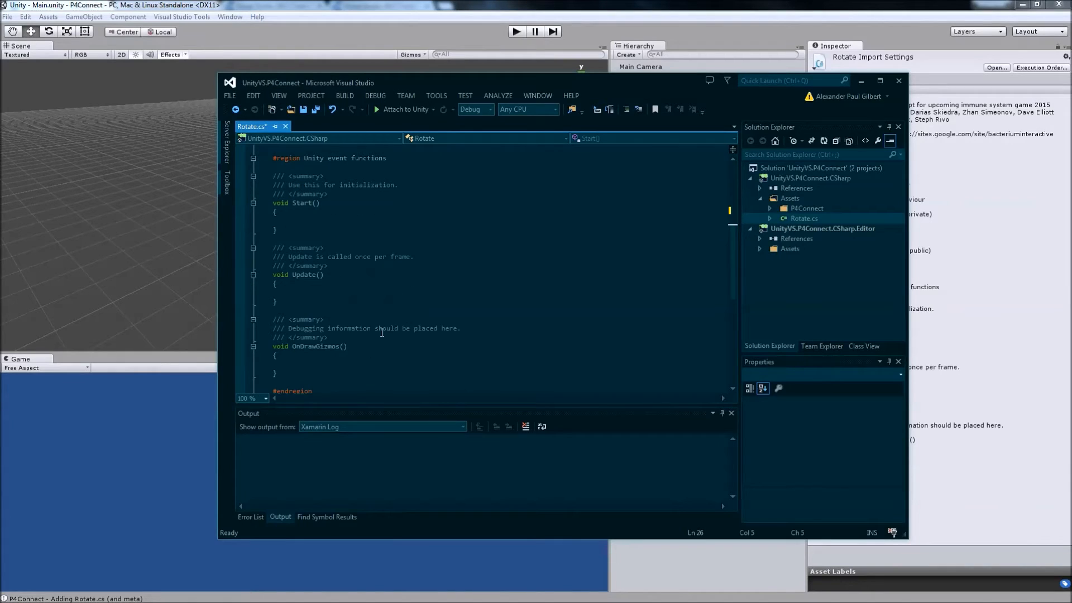
pyautogui.click(401, 328)
pyautogui.click(296, 309)
pyautogui.moveTo(296, 306); pyautogui.dragTo(274, 247)
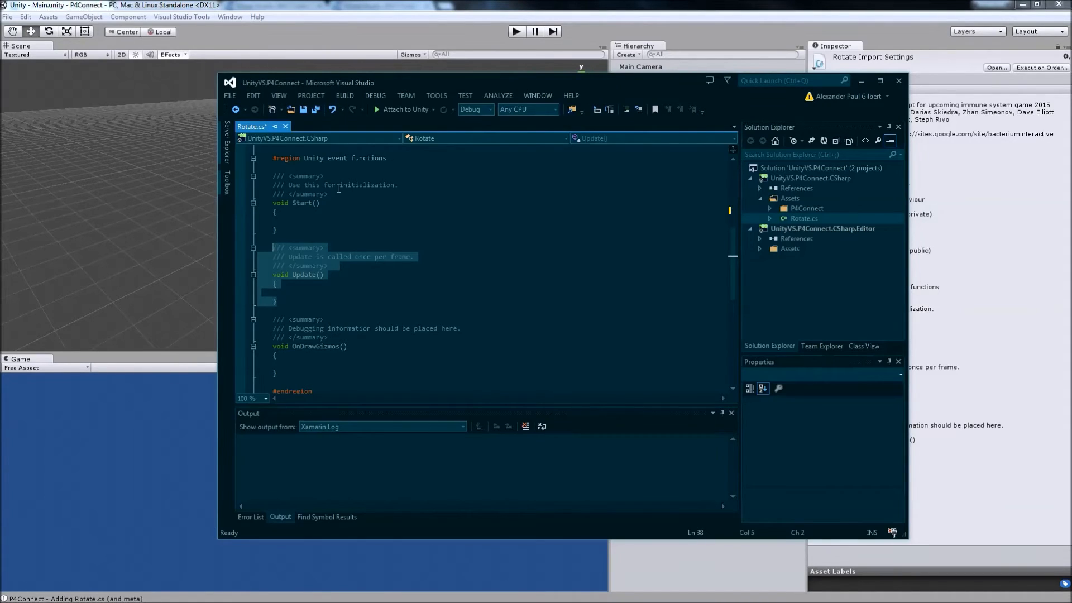
pyautogui.press('Delete')
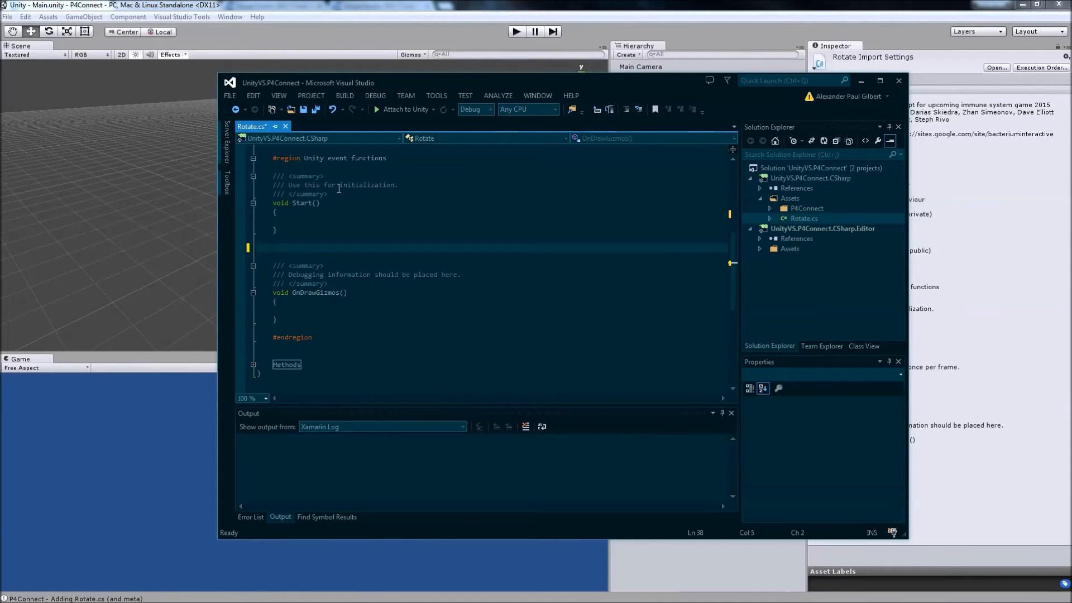
# Open the Create script method dialog at the empty line between Start and OnDrawGizmos.
pyautogui.hotkey('ctrl', 'shift', 'm')
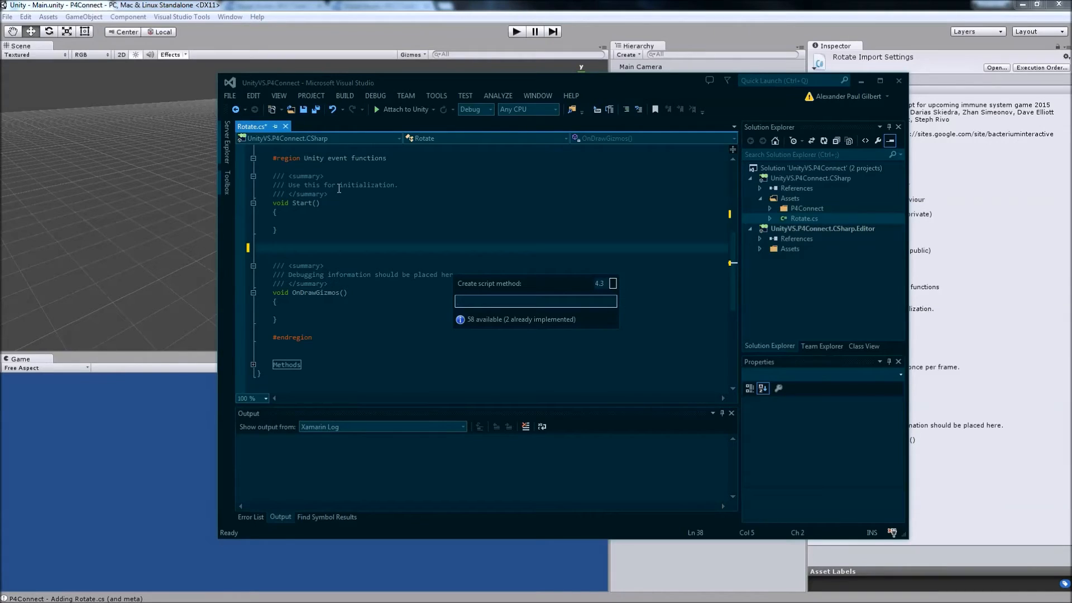
# Try to pick the Update method by filtering the available script methods by "up".
pyautogui.write('up')
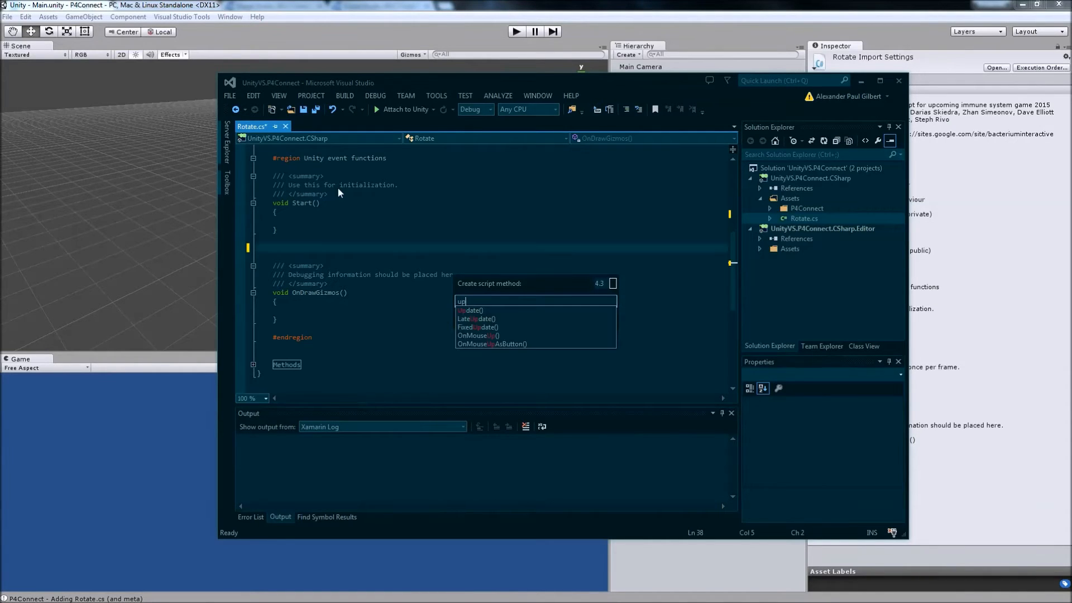
pyautogui.press('Down')
pyautogui.press('Down')
pyautogui.press('Down')
pyautogui.press('Down')
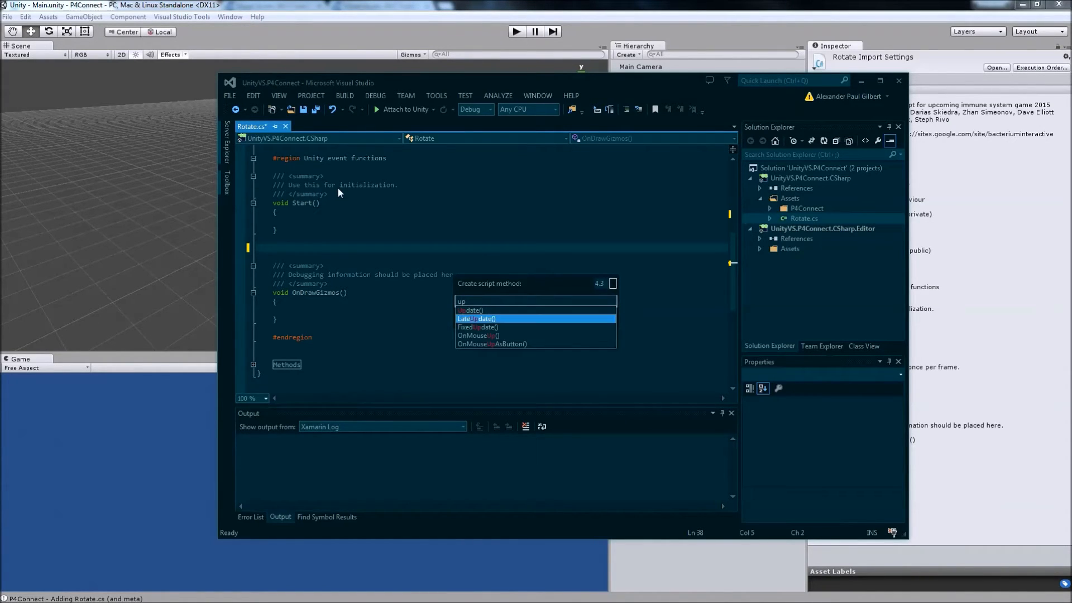
pyautogui.press('Up')
pyautogui.press('Up')
pyautogui.press('Up')
pyautogui.press('Up')
pyautogui.press('Down')
pyautogui.press('Down')
pyautogui.press('BackSpace')
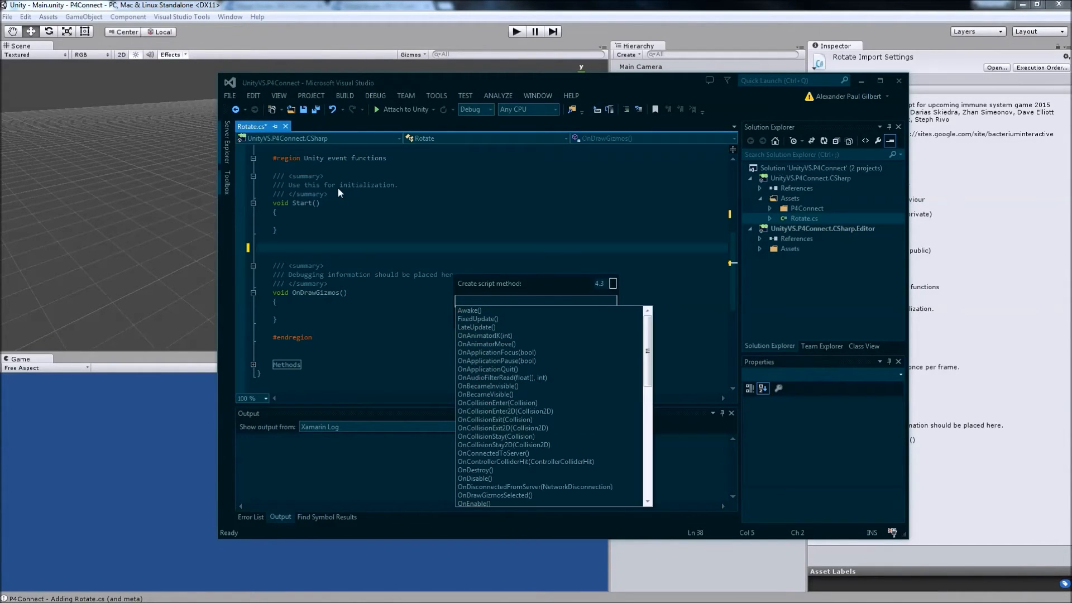
# Insert the Update() method from the full list of script methods and place the cursor in its empty body.
pyautogui.scroll(-12, 337, 187)
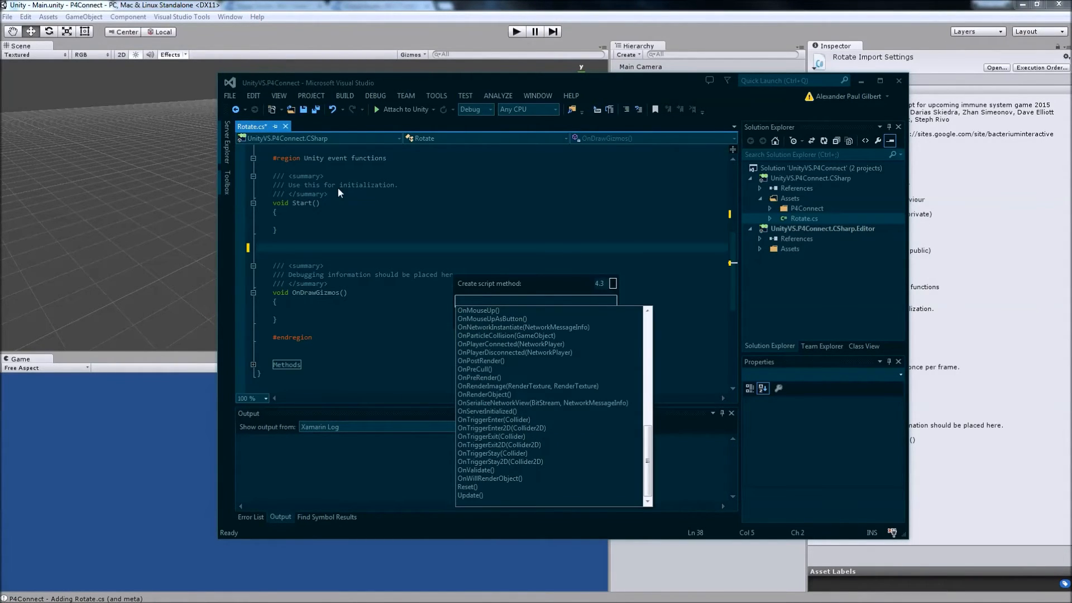
pyautogui.scroll(10, 338, 191)
pyautogui.scroll(-12, 338, 188)
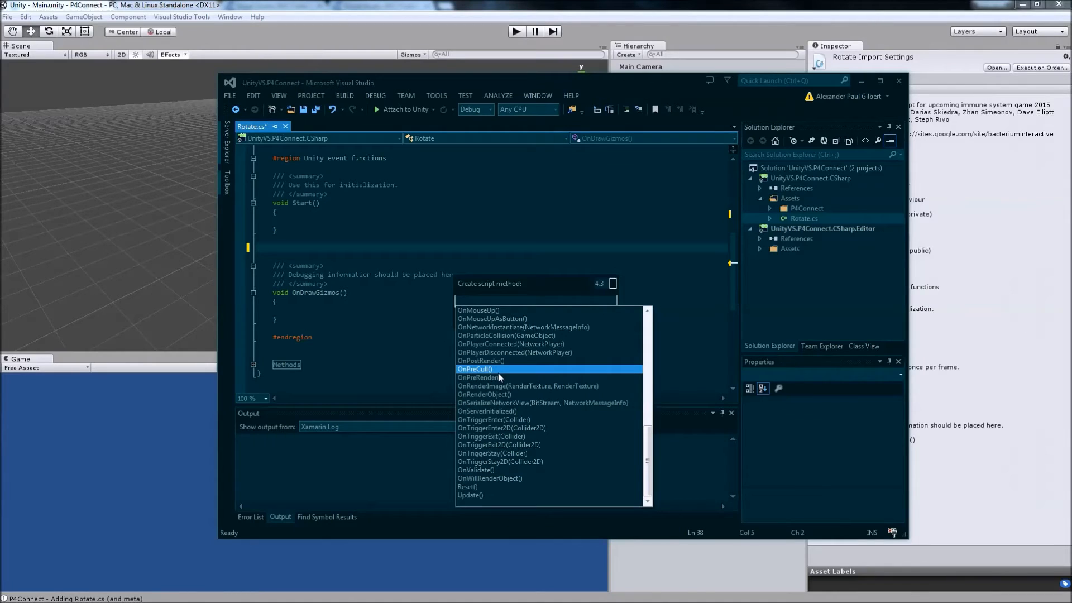
pyautogui.click(513, 495)
pyautogui.click(378, 273)
pyautogui.click(360, 266)
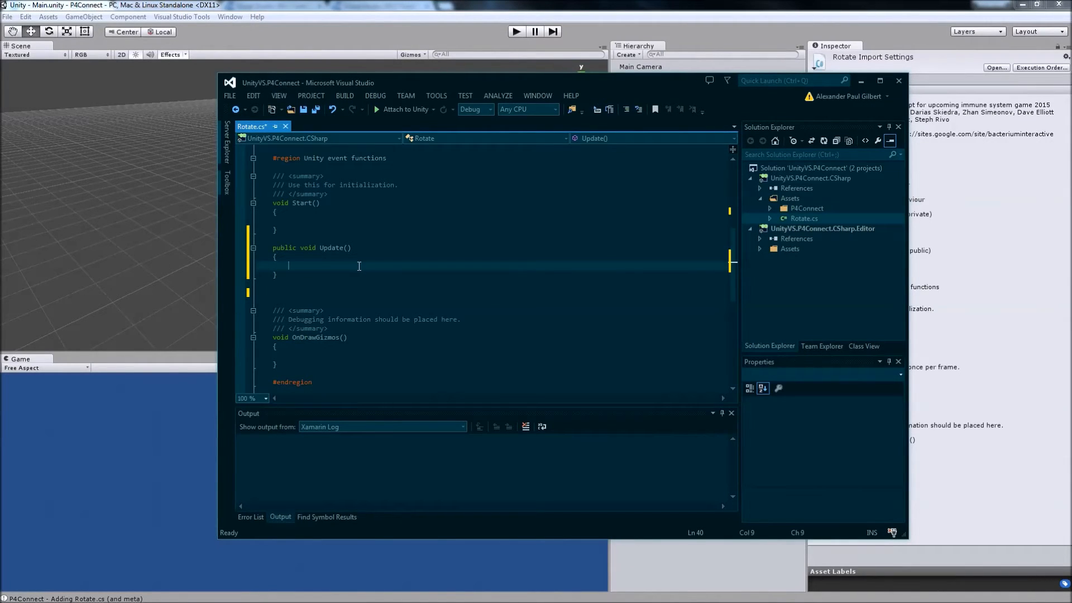
# Begin a transform.Rotate( call in the body of Update, replacing the mistaken RotateAround completion.
pyautogui.write('tran')
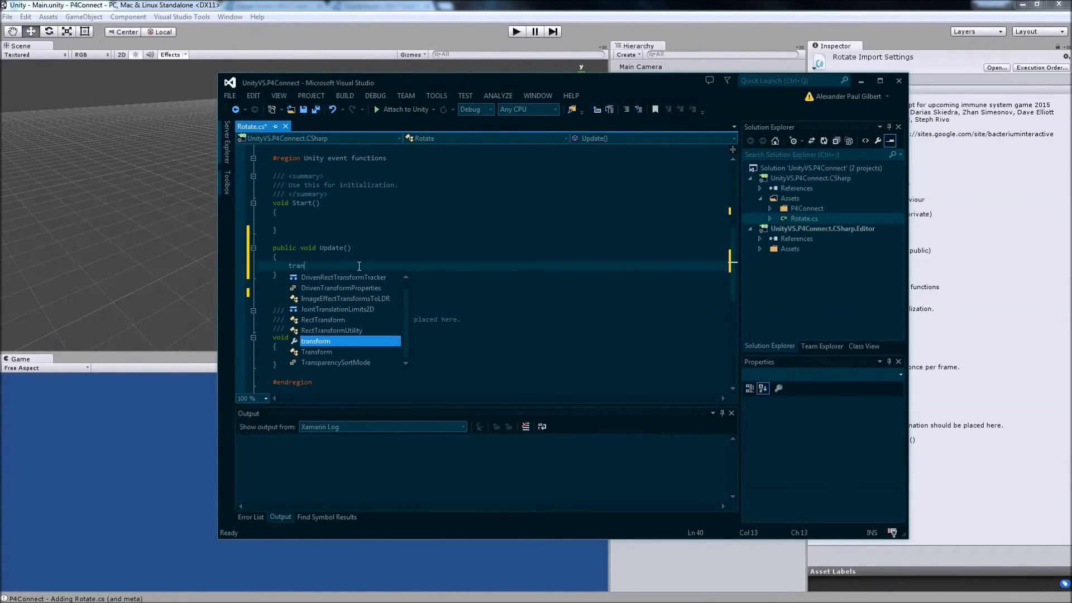
pyautogui.press('Tab')
pyautogui.write('.rot')
pyautogui.press('Up')
pyautogui.press('Up')
pyautogui.press('Tab')
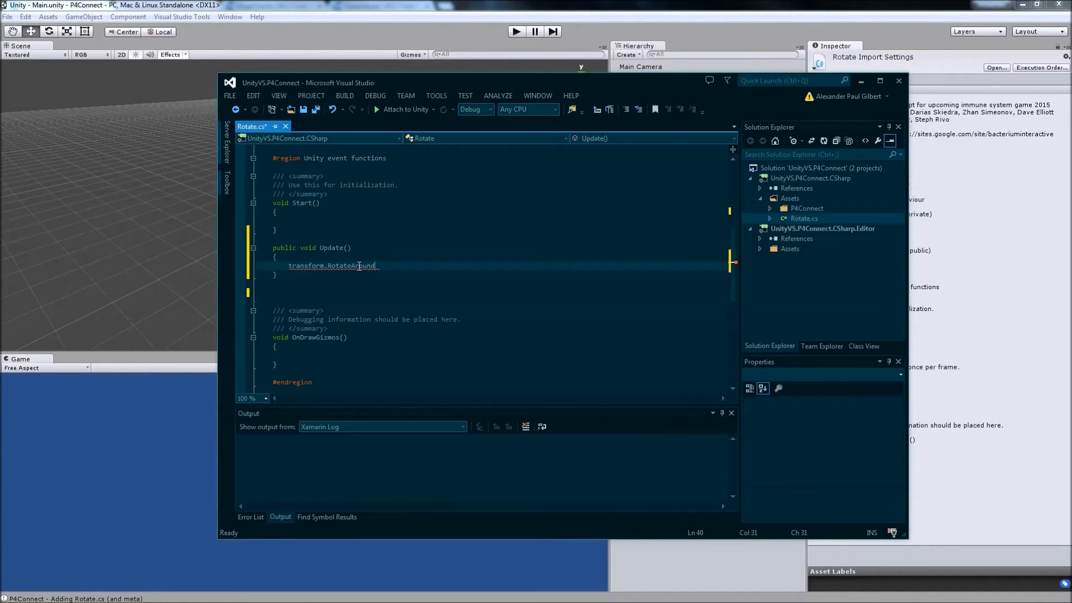
pyautogui.press('BackSpace')
pyautogui.press('BackSpace')
pyautogui.press('BackSpace')
pyautogui.press('BackSpace')
pyautogui.press('BackSpace')
pyautogui.press('BackSpace')
pyautogui.press('BackSpace')
pyautogui.press('BackSpace')
pyautogui.press('BackSpace')
pyautogui.press('BackSpace')
pyautogui.press('BackSpace')
pyautogui.press('BackSpace')
pyautogui.hotkey('ctrl', 'space')
pyautogui.write('Rotate')
pyautogui.press('Escape')
pyautogui.write('(')
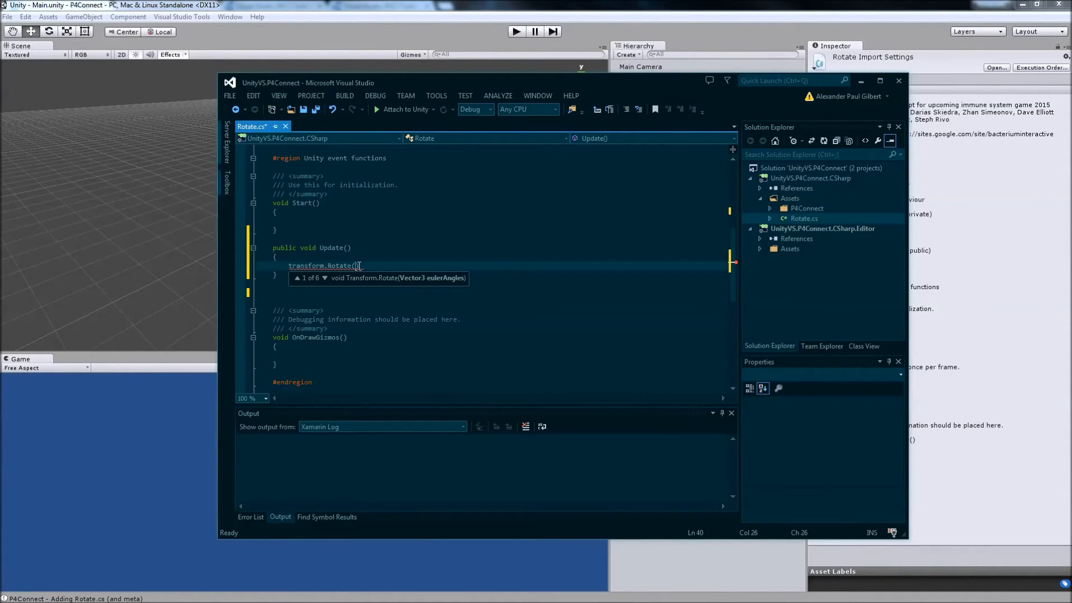
pyautogui.write('Vec')
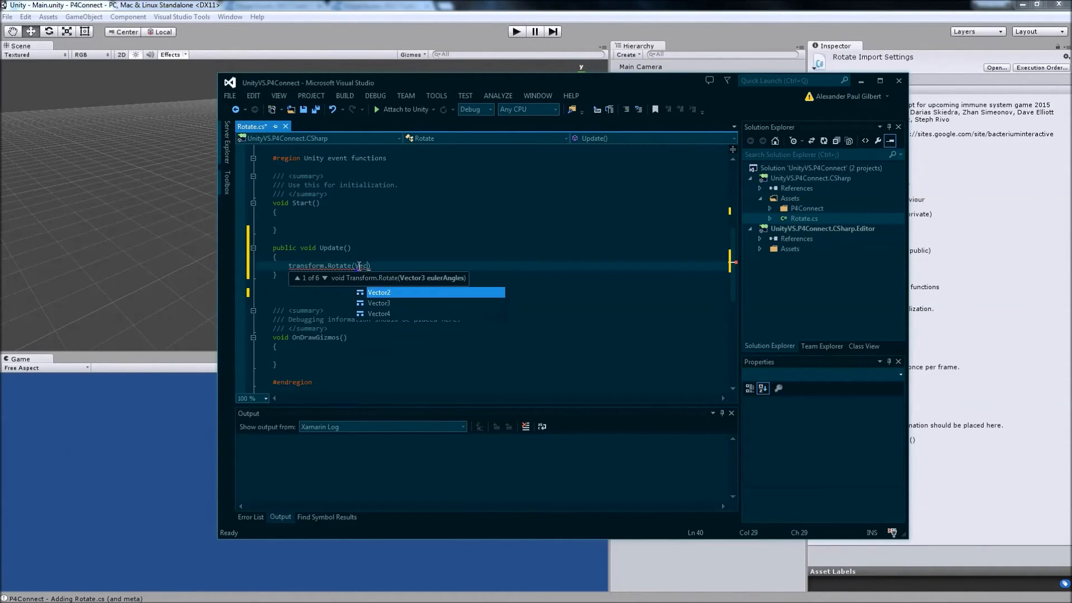
# Enter Vector3.up as the axis argument of the transform.Rotate call.
pyautogui.press('Down')
pyautogui.press('Tab')
pyautogui.write('.up')
pyautogui.press('Tab')
pyautogui.write(',')
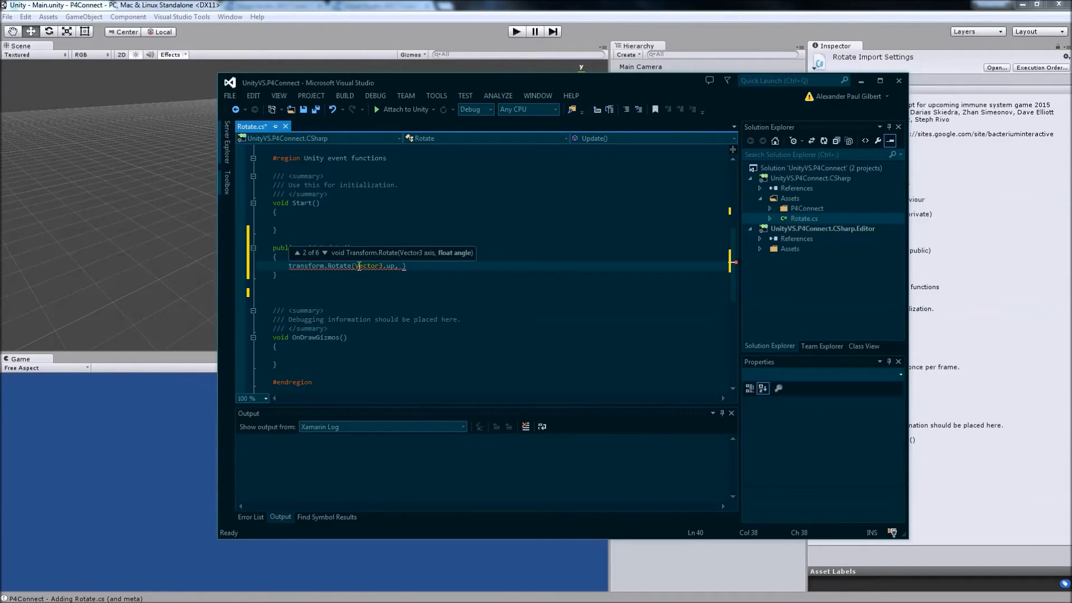
pyautogui.write(' rotateSpeed')
# Enter rotateSpeed * Time.deltaTime as the angle argument and end the transform.Rotate statement with a semicolon.
pyautogui.press('Tab')
pyautogui.write('* tim')
pyautogui.press('Tab')
pyautogui.write('.deltaTime)')
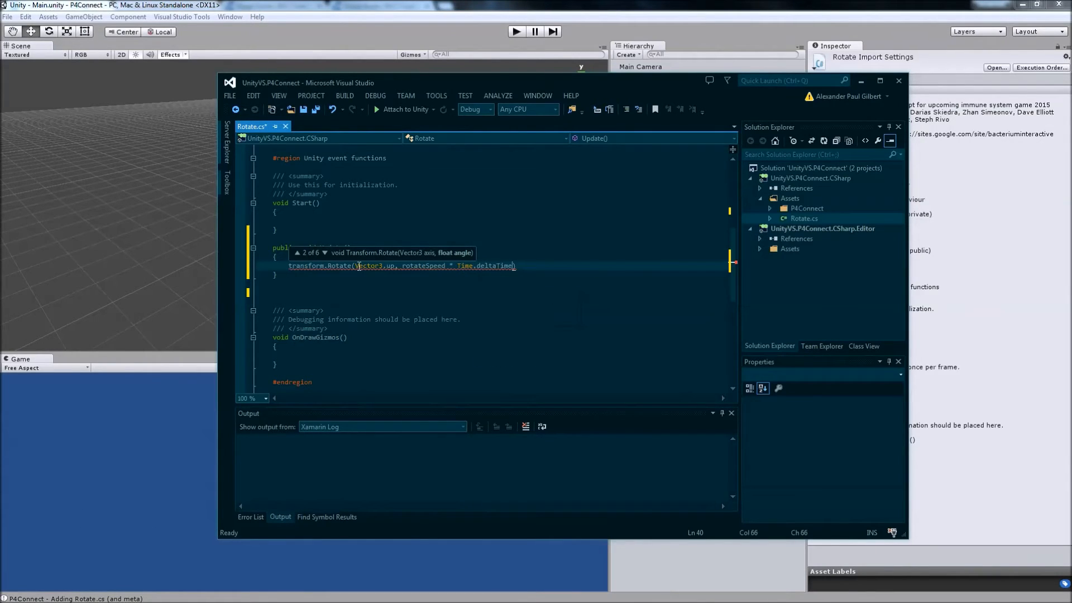
pyautogui.write(';')
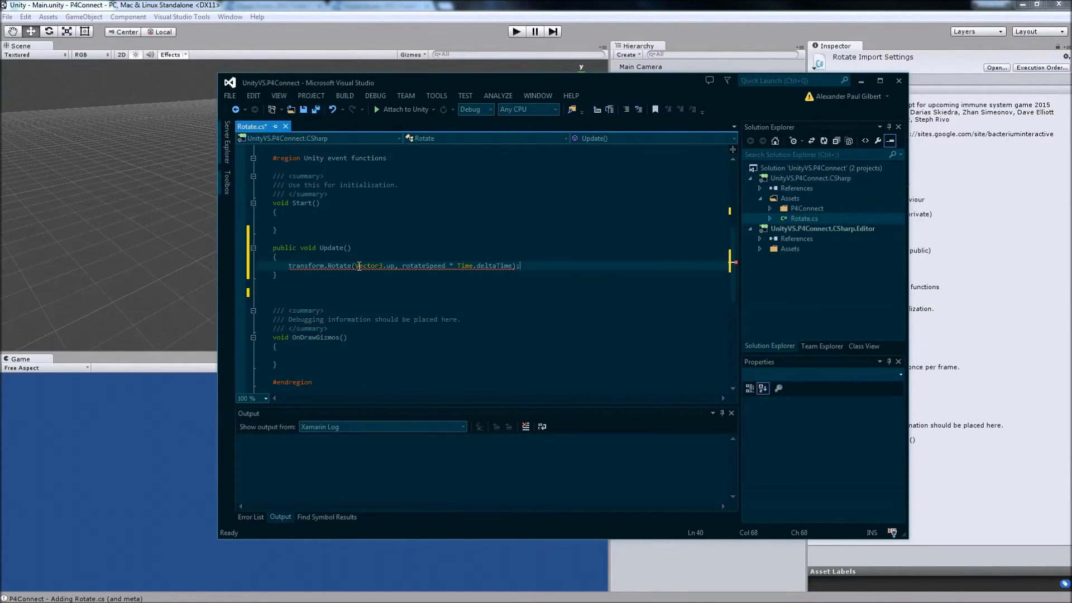
# Save Rotate.cs and close Visual Studio, dismissing the P4Connect checkout error back in Unity.
pyautogui.click(395, 272)
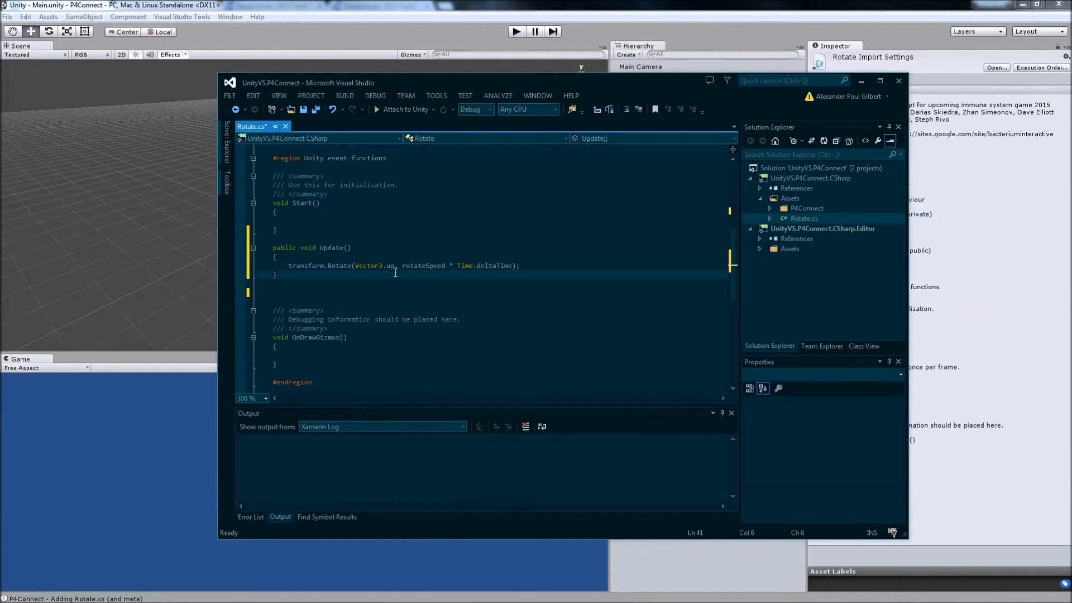
pyautogui.hotkey('ctrl', 's')
pyautogui.click(896, 87)
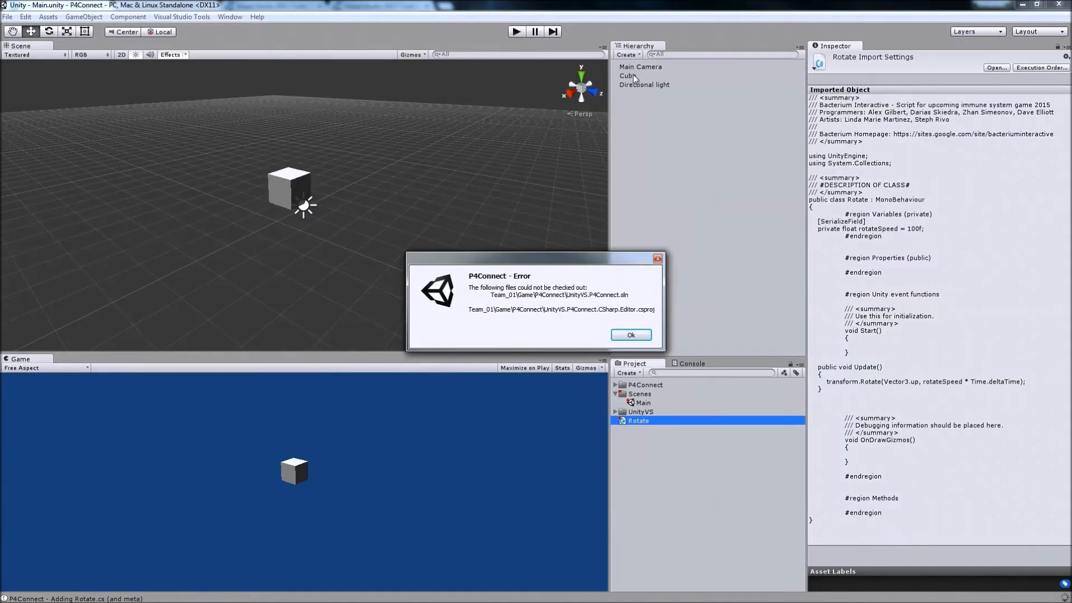
pyautogui.click(633, 336)
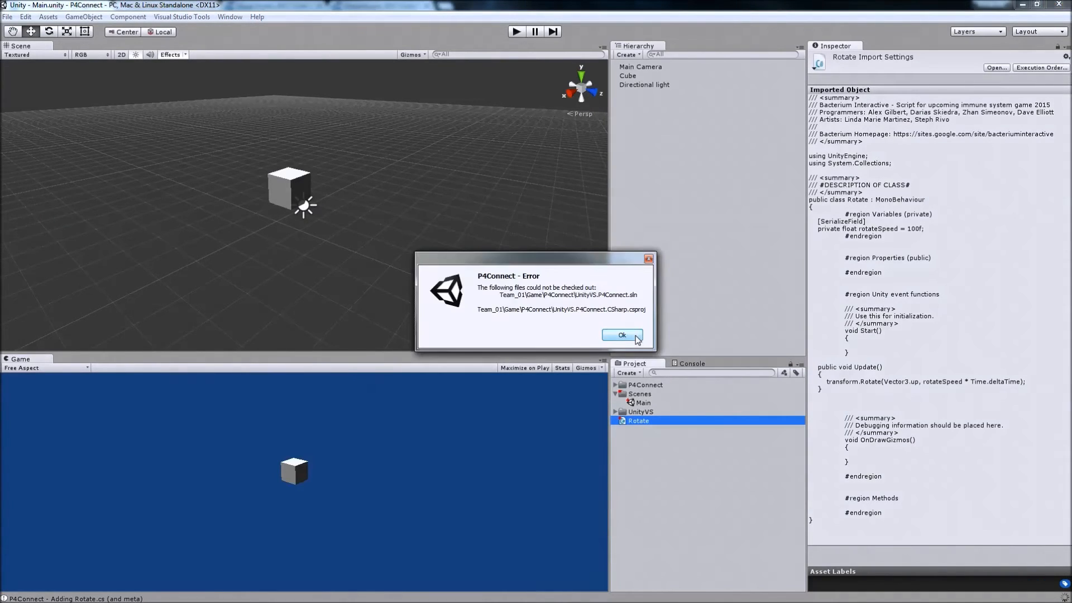
# Dismiss the P4Connect checkout error and attach the Rotate script to the Cube.
pyautogui.click(635, 336)
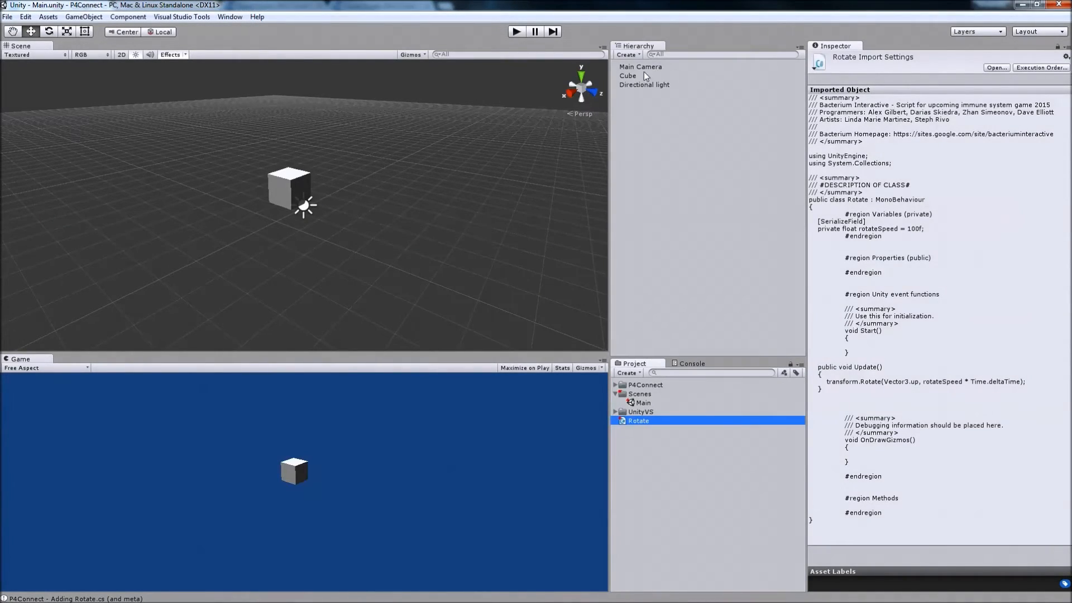
pyautogui.click(627, 77)
pyautogui.moveTo(643, 421); pyautogui.dragTo(928, 411)
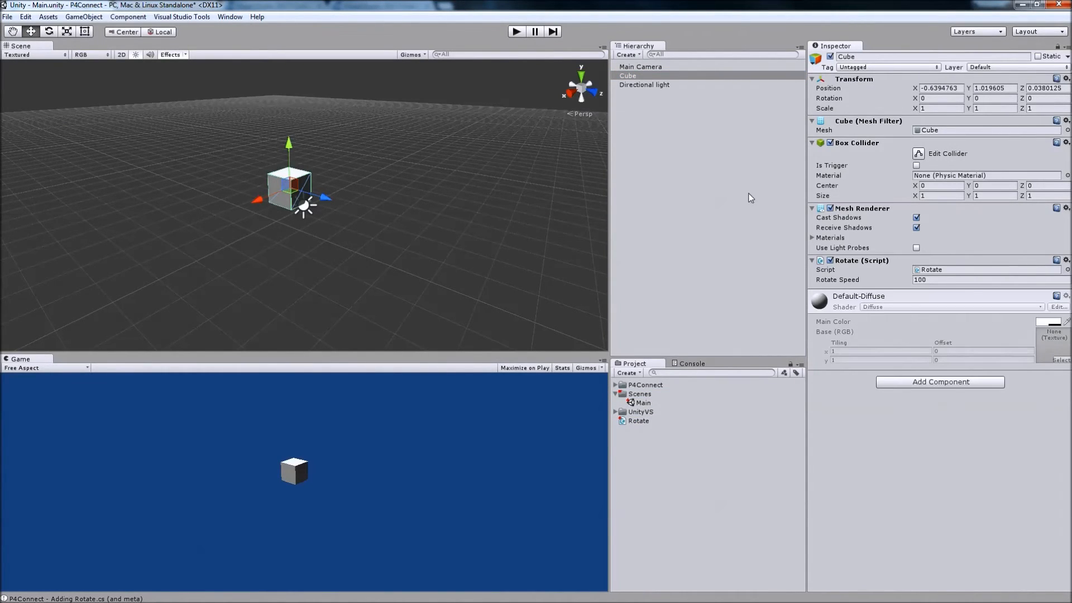
# Play the scene to test the cube's rotation, stop playback, and deselect the Cube.
pyautogui.click(516, 33)
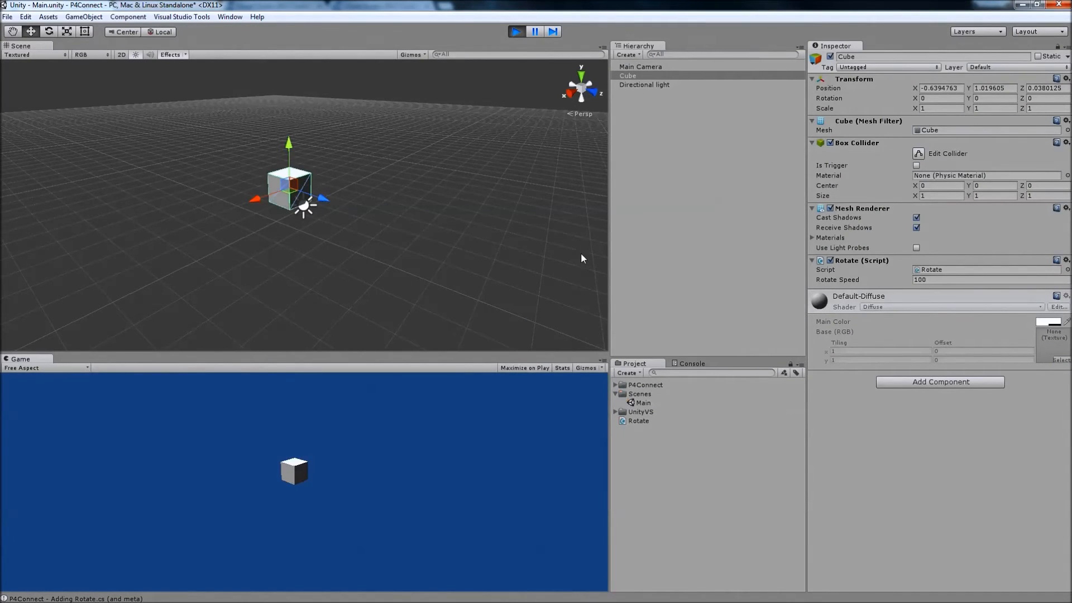
pyautogui.click(638, 338)
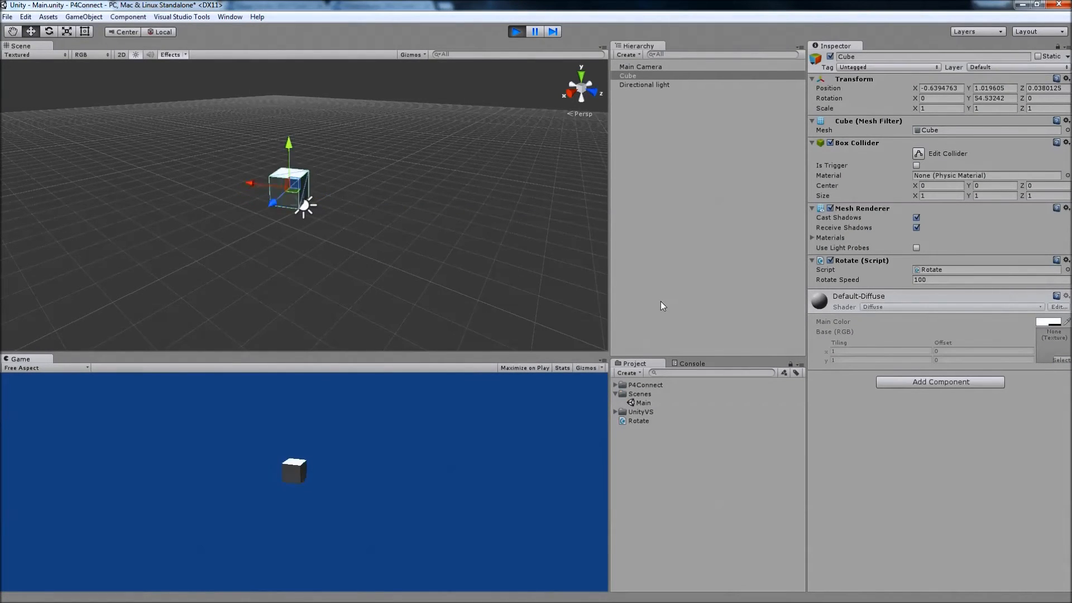
pyautogui.click(519, 30)
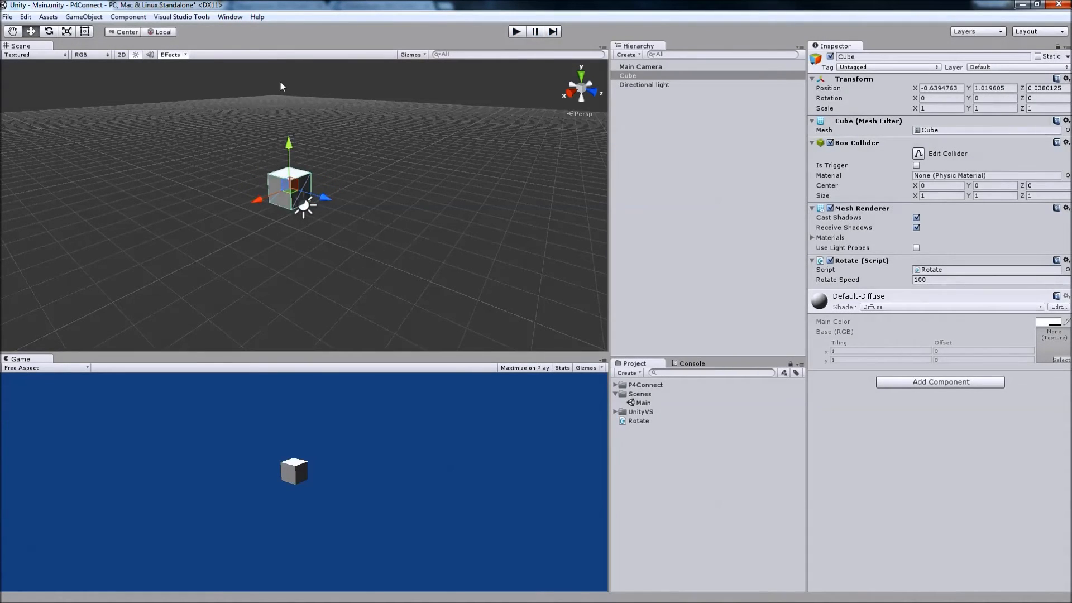
pyautogui.click(632, 300)
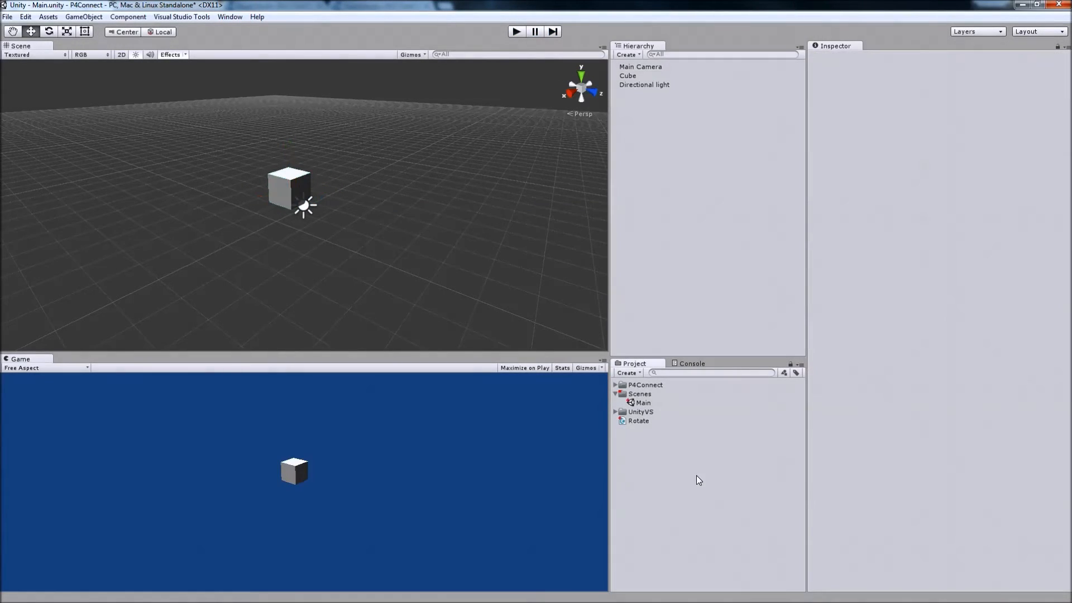
# Check the Perforce status markers on the Rotate script, the Main scene and the Scenes folder.
pyautogui.click(664, 421)
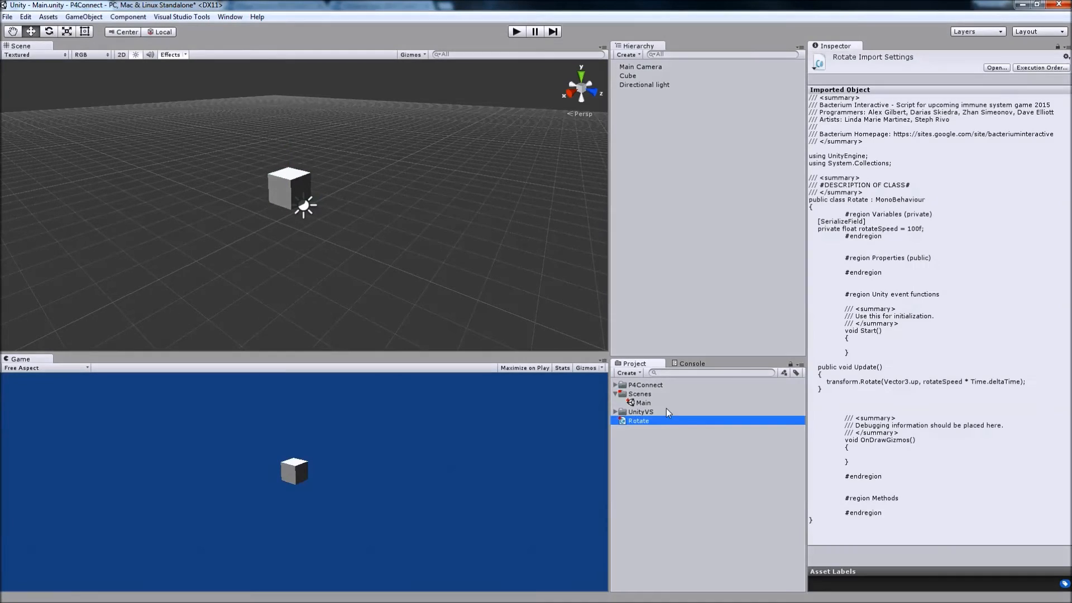
pyautogui.click(632, 403)
pyautogui.click(637, 394)
pyautogui.click(668, 403)
pyautogui.click(663, 449)
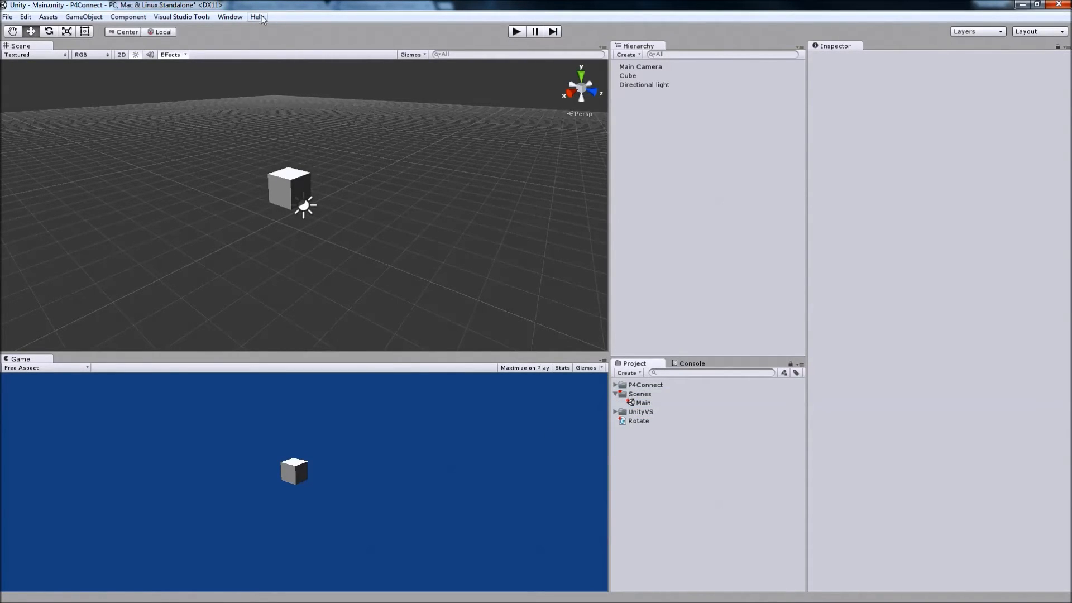
# Review the assets pending in the default changelist in the Perforce window, and close it.
pyautogui.click(239, 18)
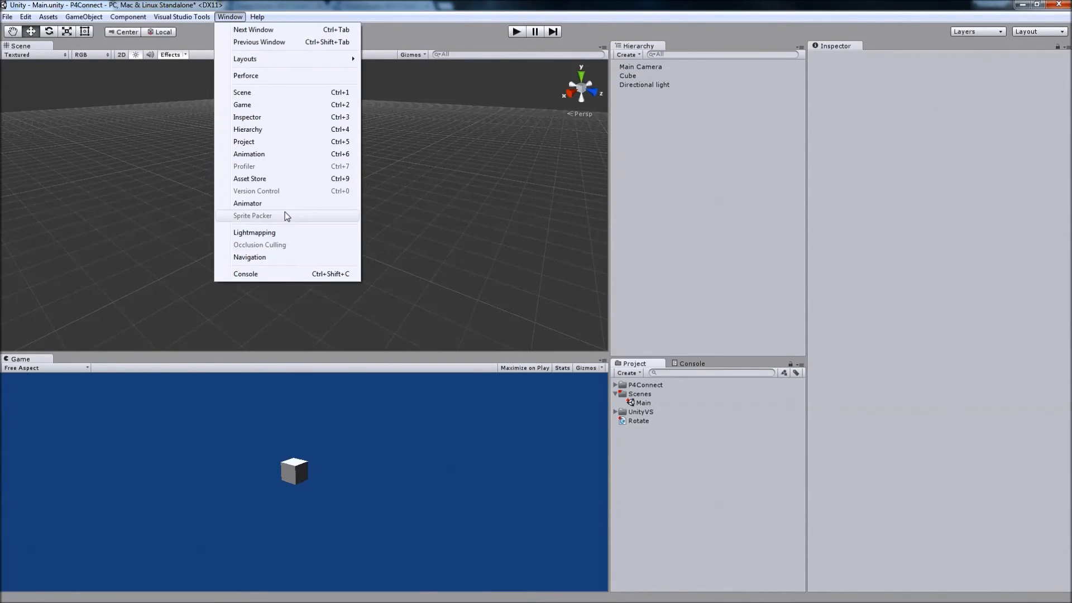
pyautogui.click(270, 81)
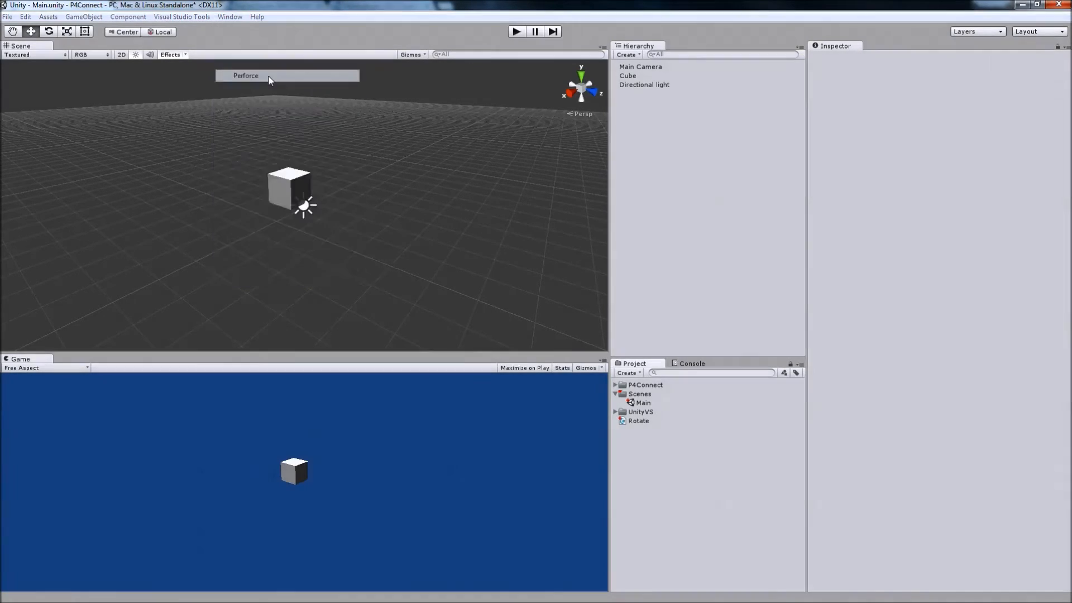
pyautogui.moveTo(196, 133); pyautogui.dragTo(307, 136)
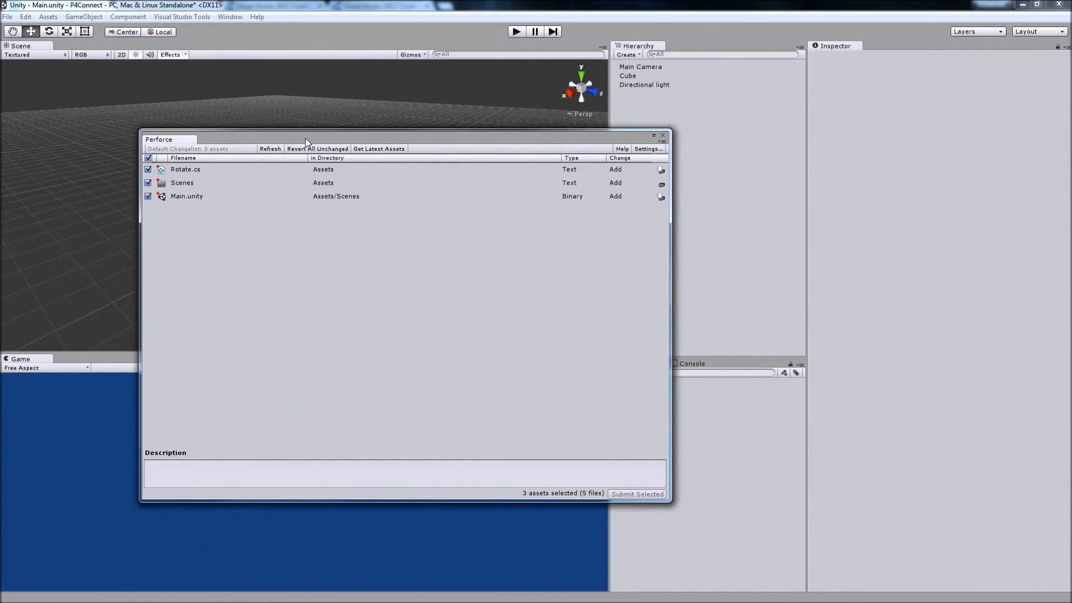
pyautogui.click(663, 135)
# View the Perforce connection settings and close them without changes.
pyautogui.click(26, 16)
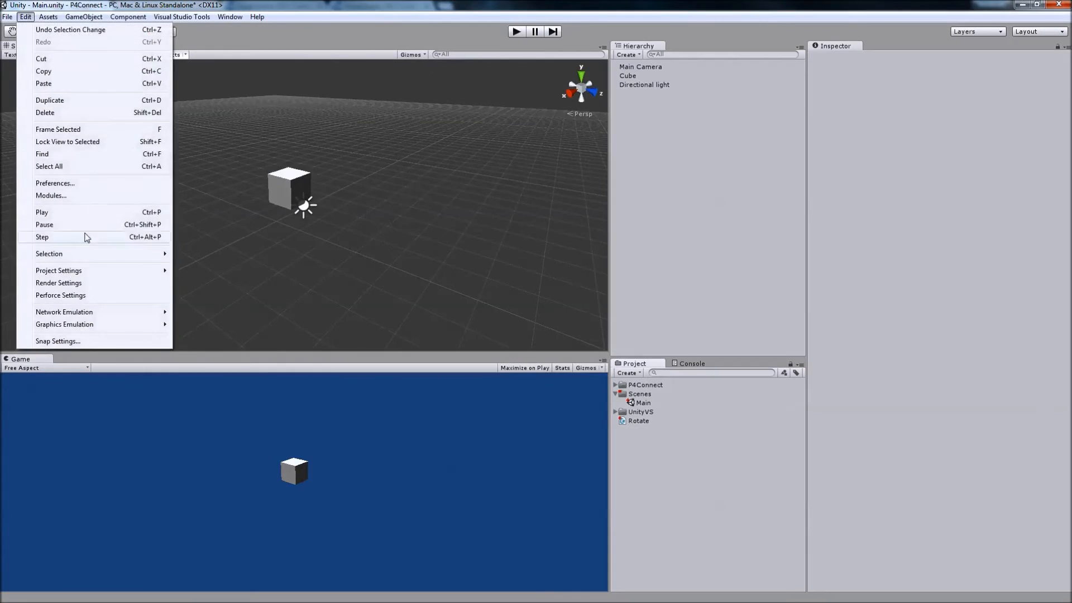
pyautogui.click(86, 295)
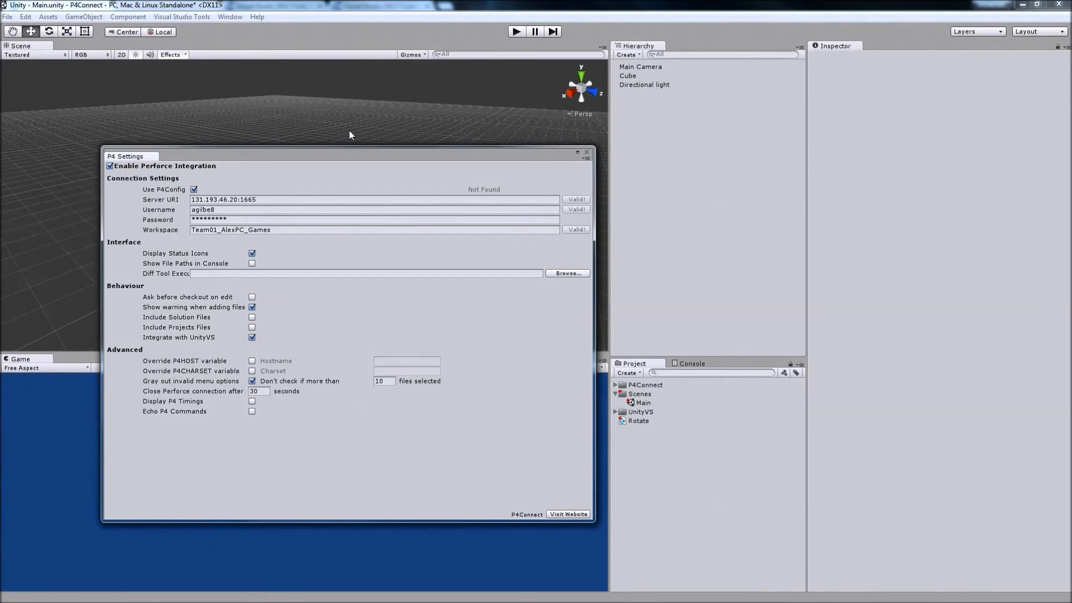
pyautogui.click(587, 153)
# Reopen the Perforce window and enter "Made the main scene" as the changelist description.
pyautogui.click(217, 17)
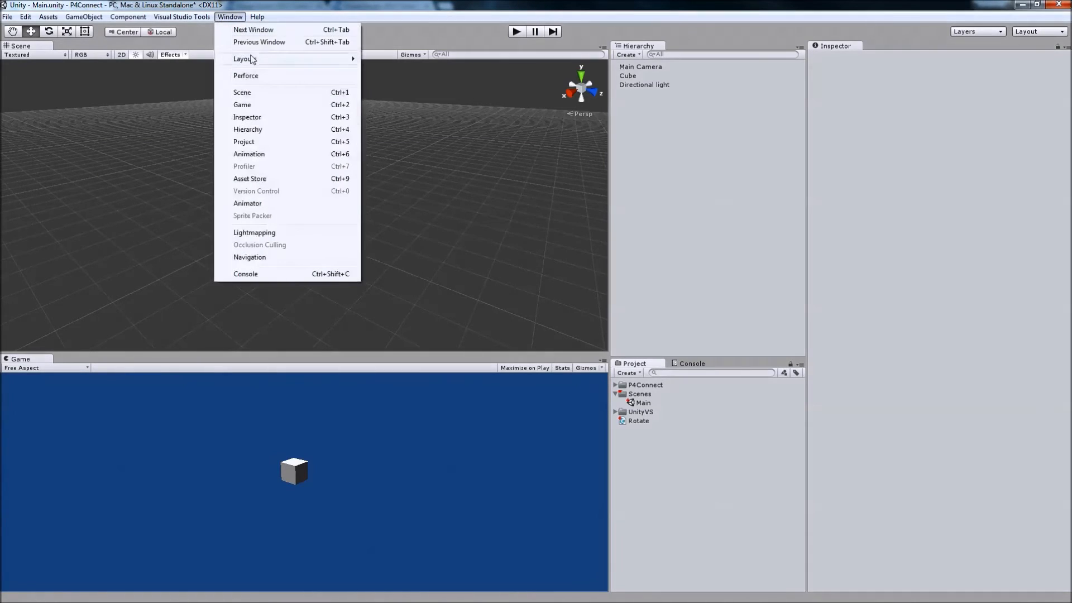
pyautogui.click(268, 74)
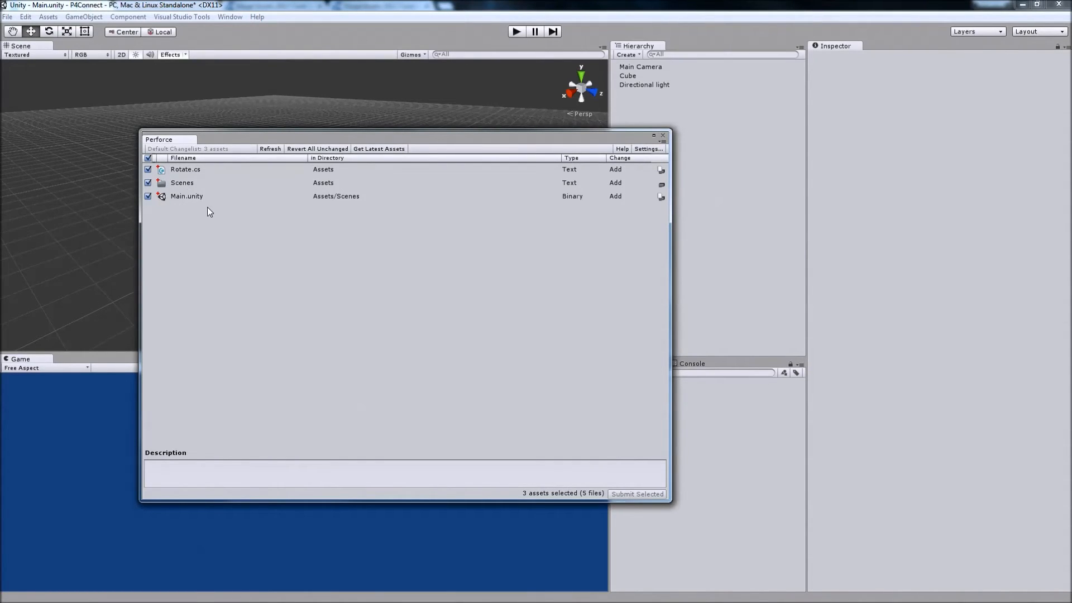
pyautogui.click(288, 472)
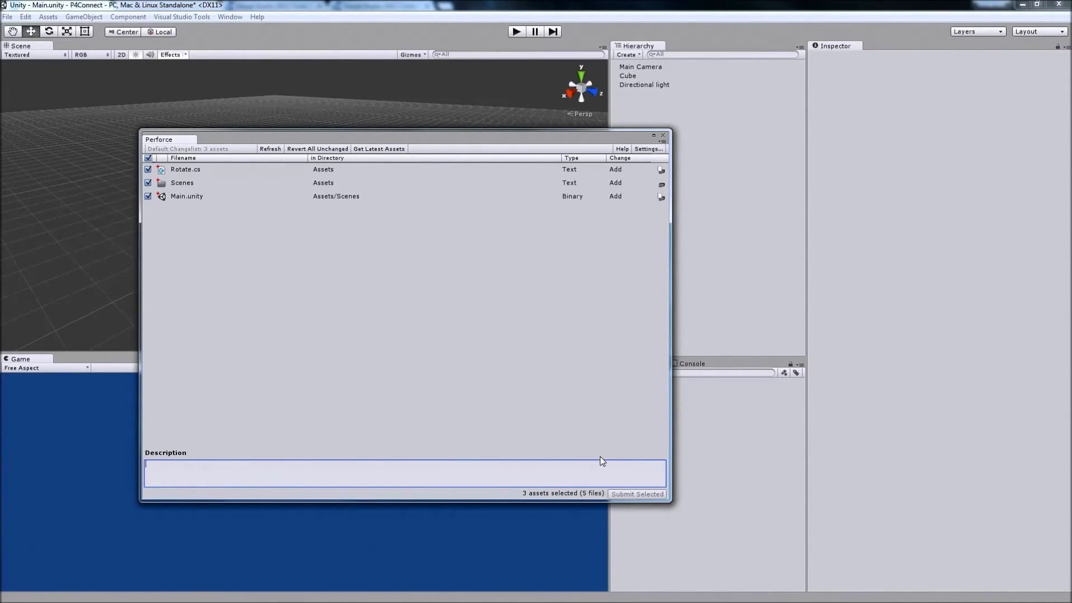
pyautogui.write('Made the main scene')
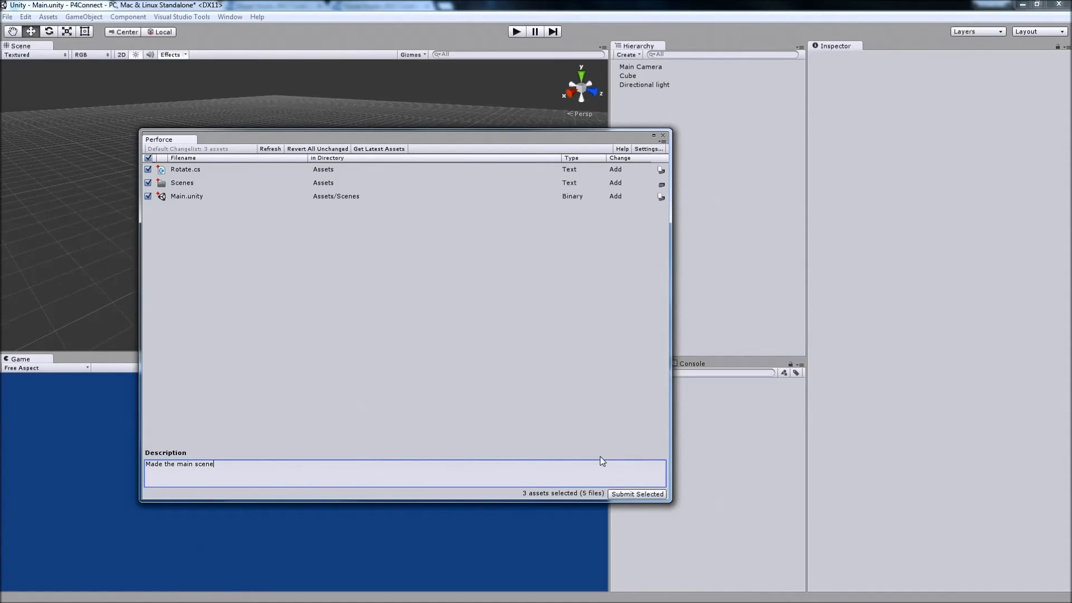
# Submit the selected Rotate.cs, Scenes and Main.unity assets to Perforce, and close the Perforce window.
pyautogui.click(627, 495)
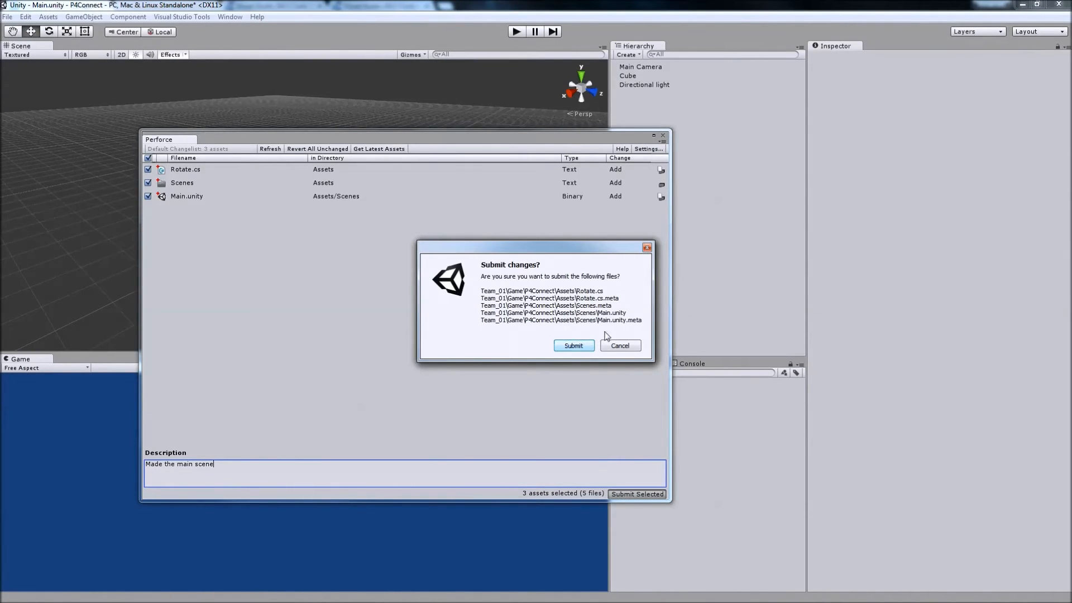
pyautogui.click(561, 343)
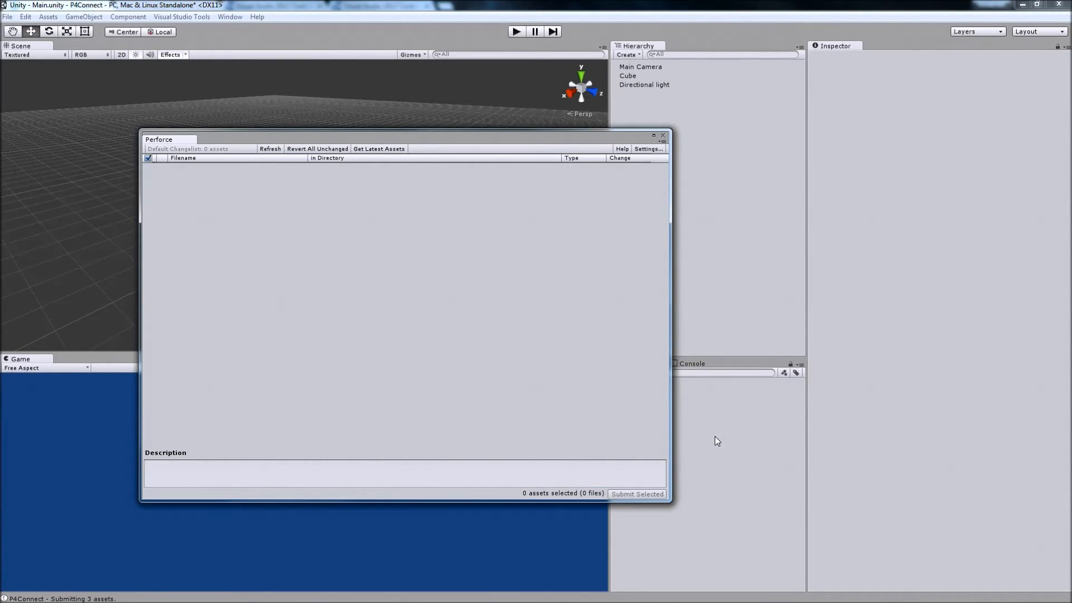
pyautogui.moveTo(553, 131); pyautogui.dragTo(454, 143)
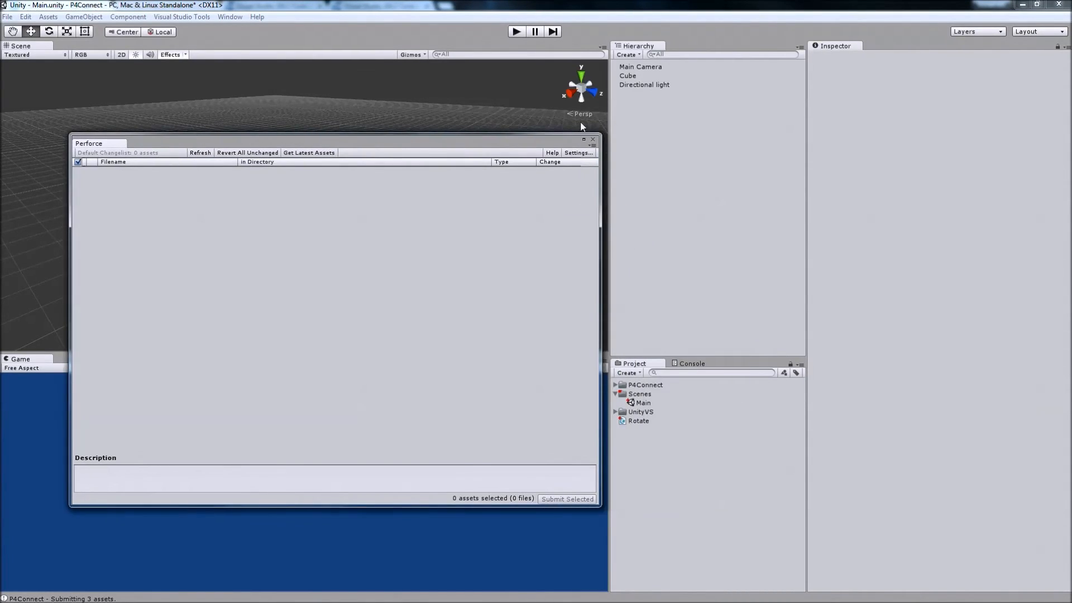
pyautogui.click(594, 141)
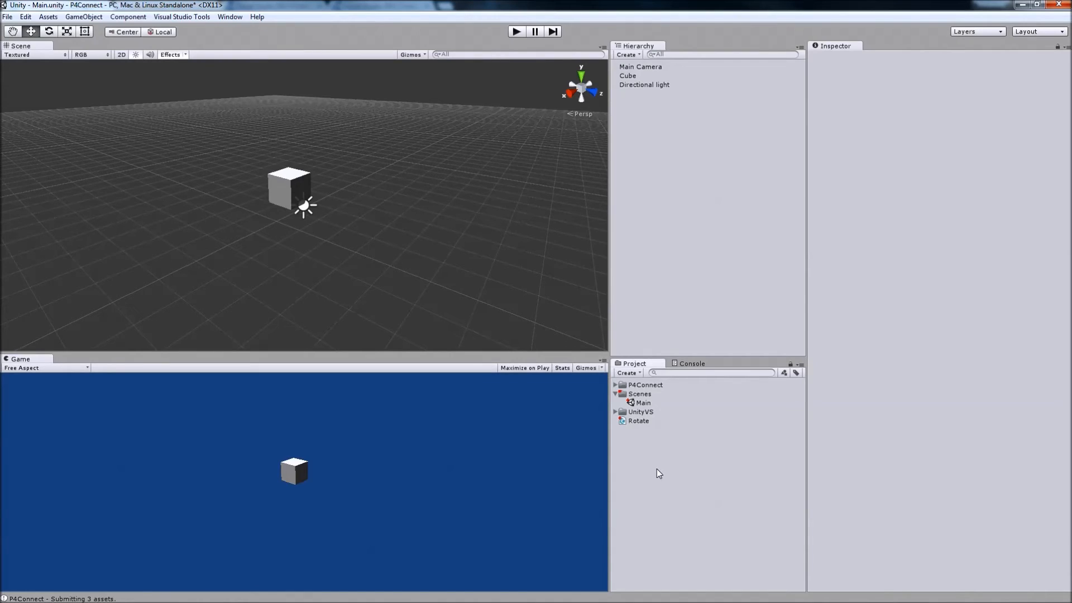
# Examine the Perforce status icons on Rotate, UnityVS, Scenes and Main after the submit.
pyautogui.click(631, 421)
pyautogui.click(648, 411)
pyautogui.click(657, 396)
pyautogui.click(655, 401)
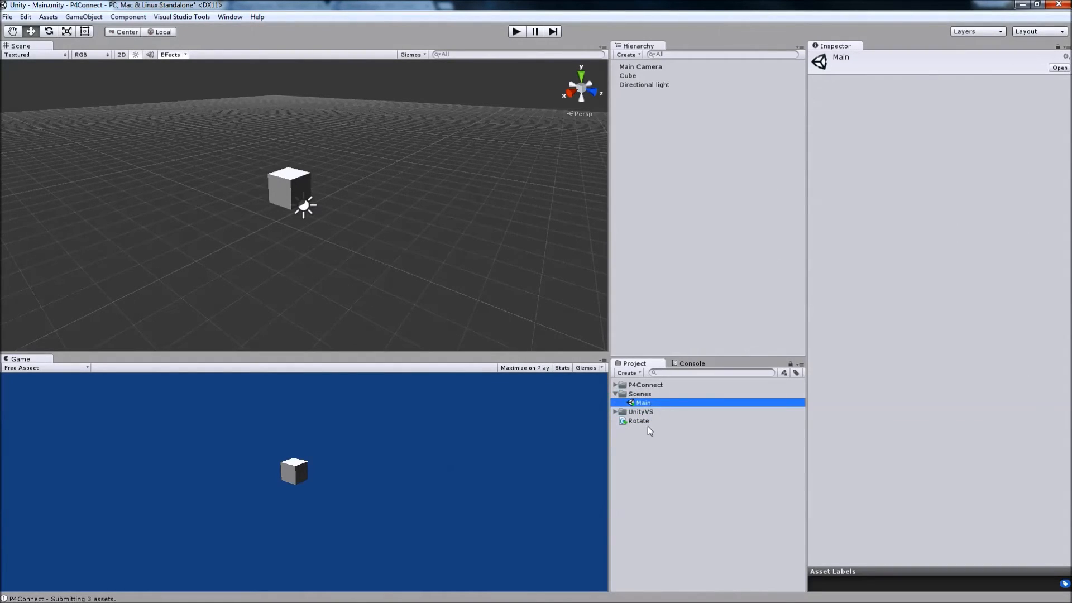
pyautogui.click(650, 427)
pyautogui.click(663, 419)
pyautogui.click(646, 403)
pyautogui.click(652, 420)
pyautogui.click(655, 412)
pyautogui.click(663, 405)
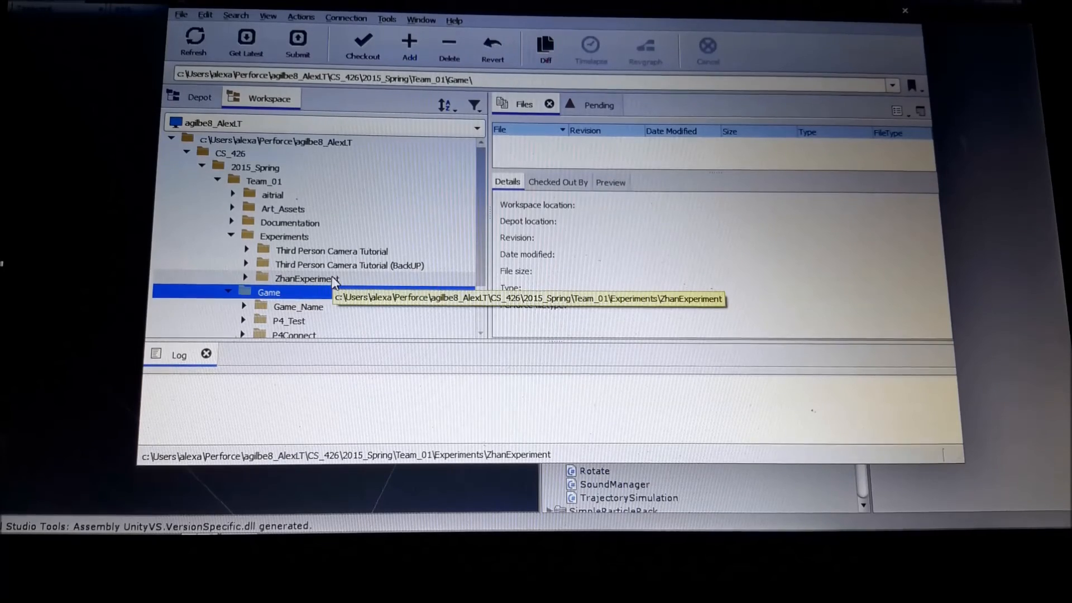
# Get the latest revision of Team_01's Game folder in P4V on the second computer, and switch to Unity.
pyautogui.rightClick(291, 297)
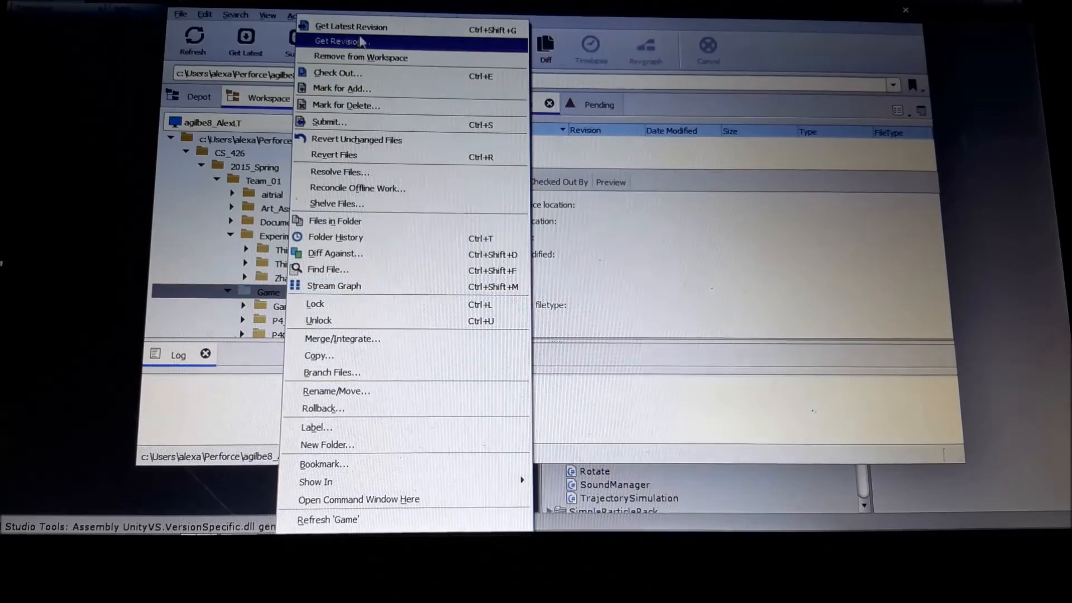
pyautogui.click(357, 28)
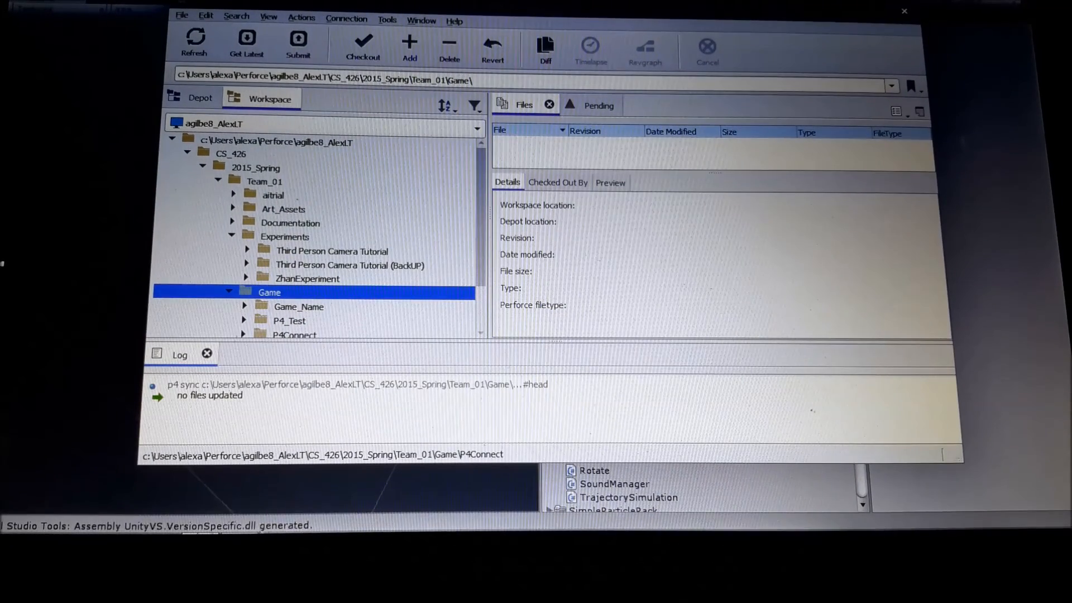
pyautogui.click(240, 522)
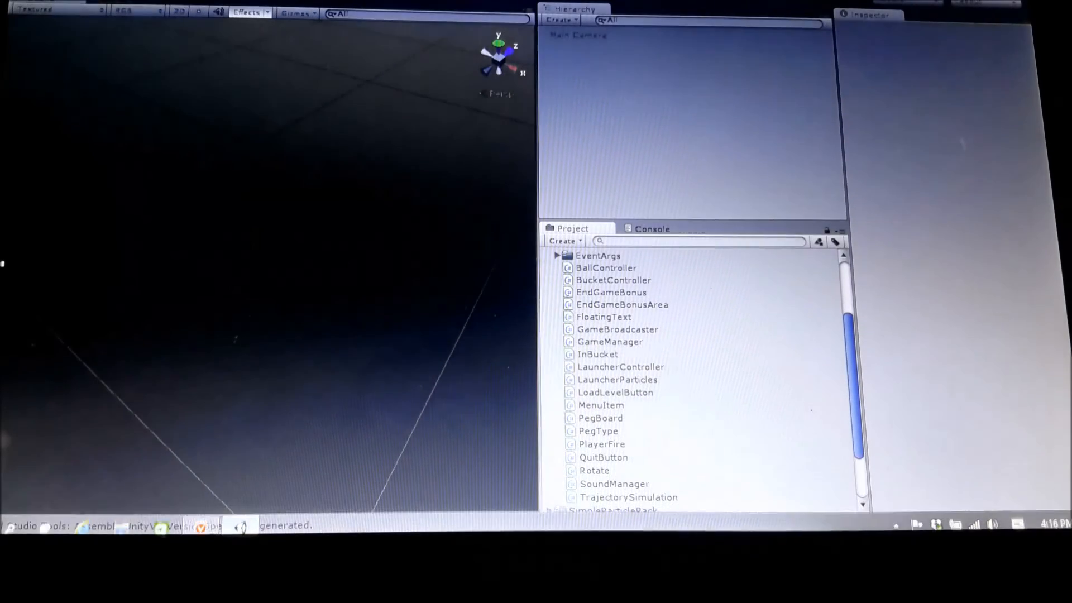
# Open the P4Connect project from the Team_01 Game folder.
pyautogui.click(22, 1)
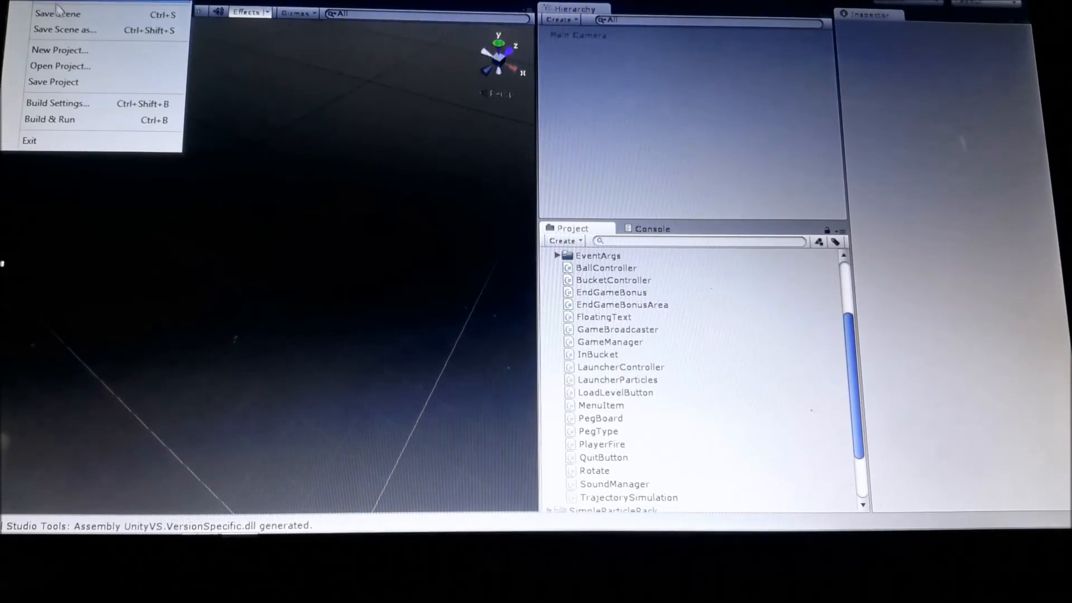
pyautogui.click(73, 66)
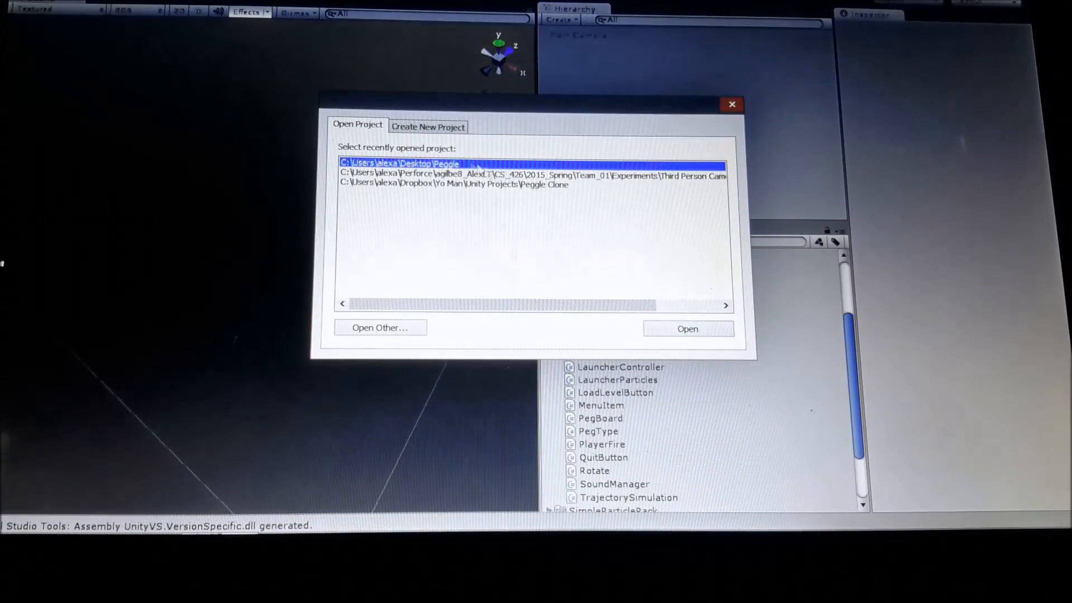
pyautogui.click(411, 328)
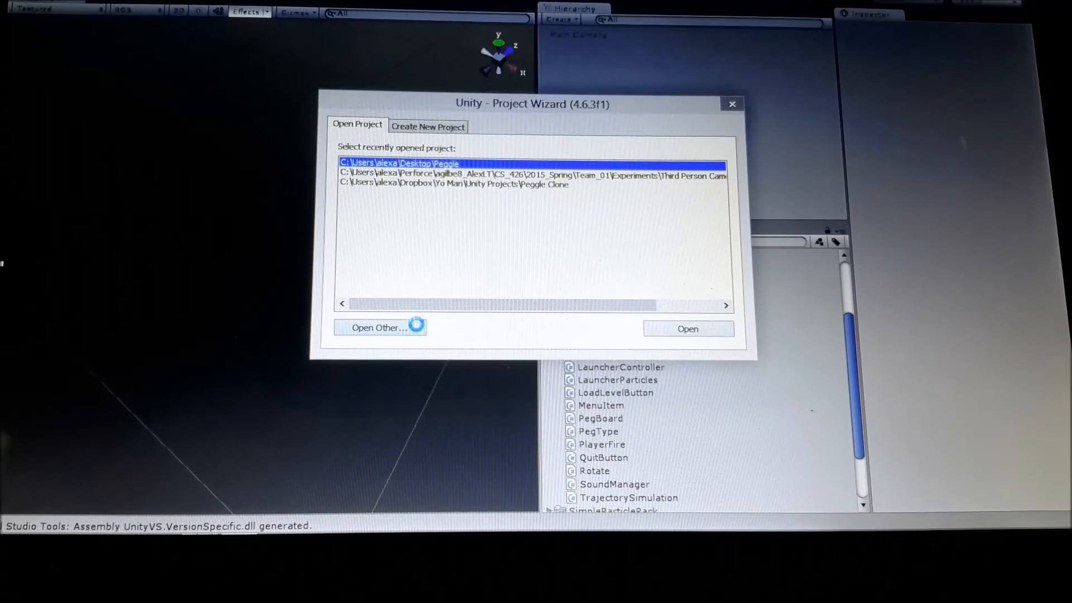
pyautogui.click(449, 147)
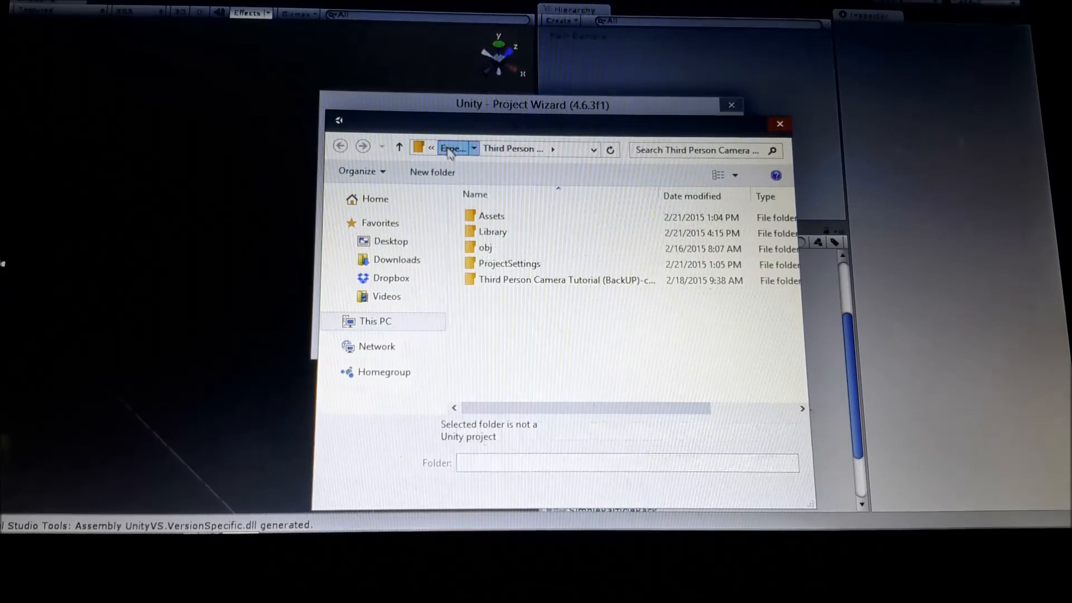
pyautogui.click(463, 148)
pyautogui.doubleClick(497, 279)
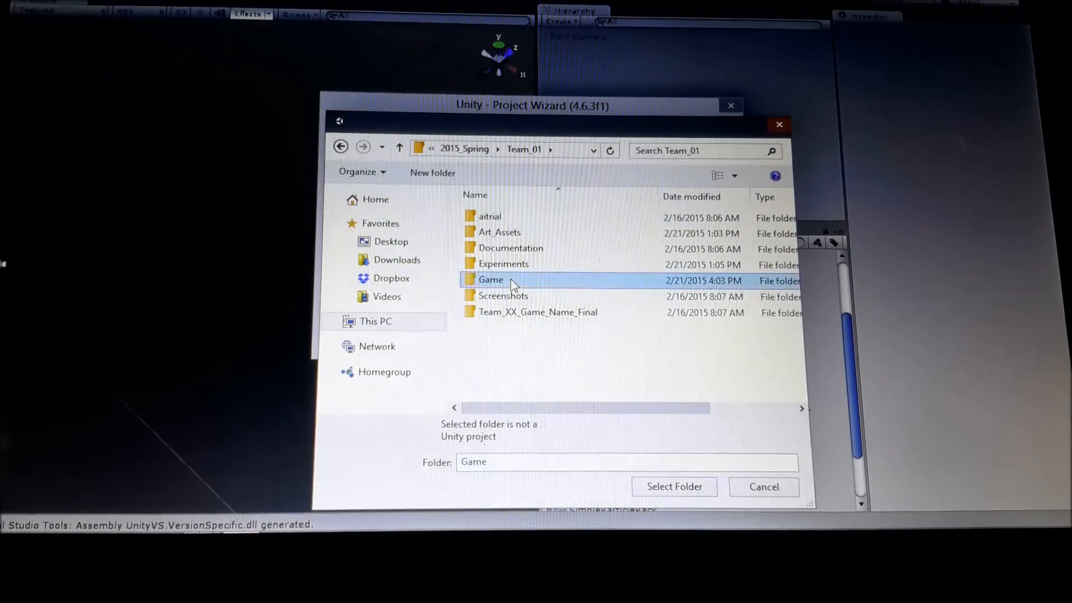
pyautogui.click(514, 251)
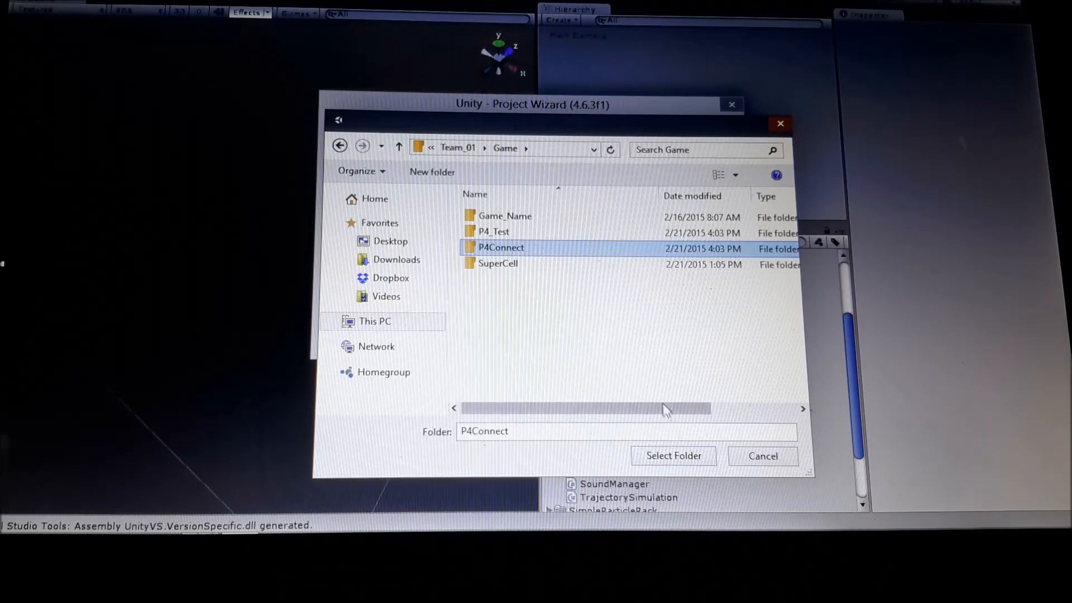
pyautogui.click(672, 454)
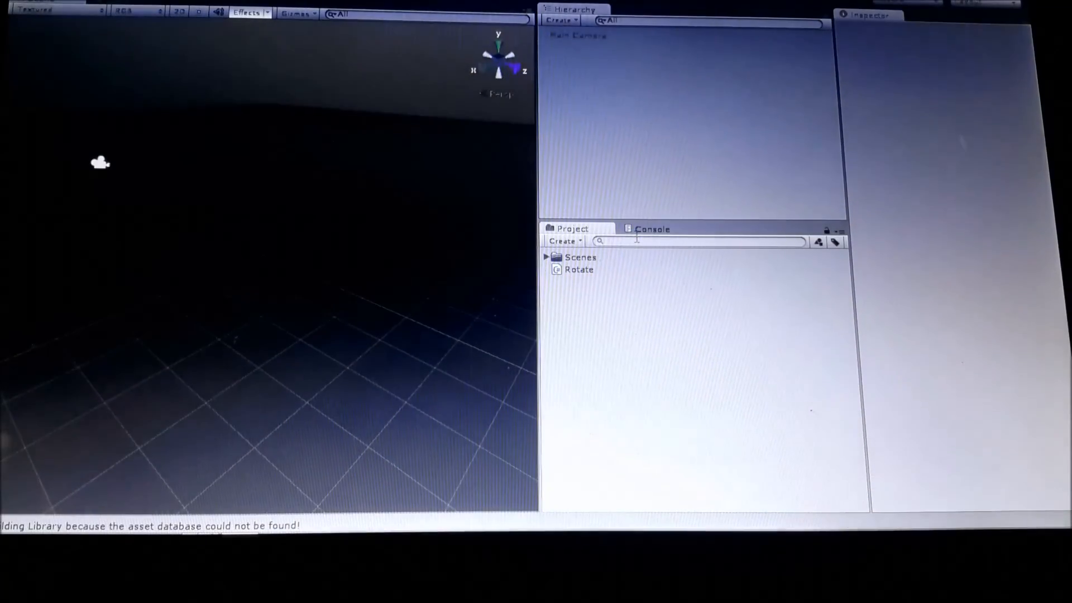
# Open the Main scene from the Scenes folder and select the Cube to inspect its components.
pyautogui.click(546, 258)
pyautogui.doubleClick(581, 270)
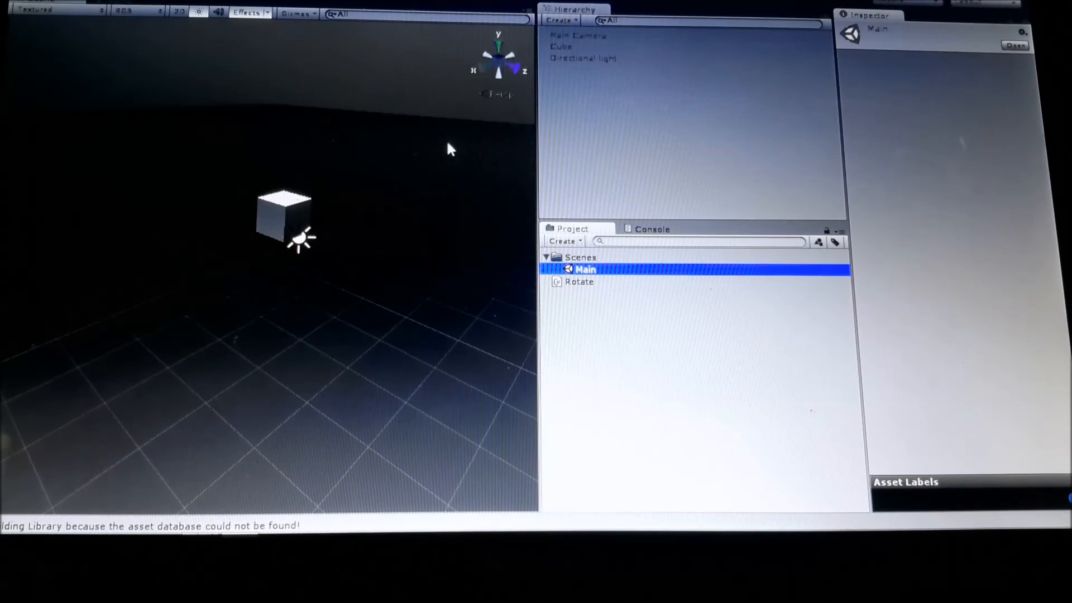
pyautogui.click(561, 48)
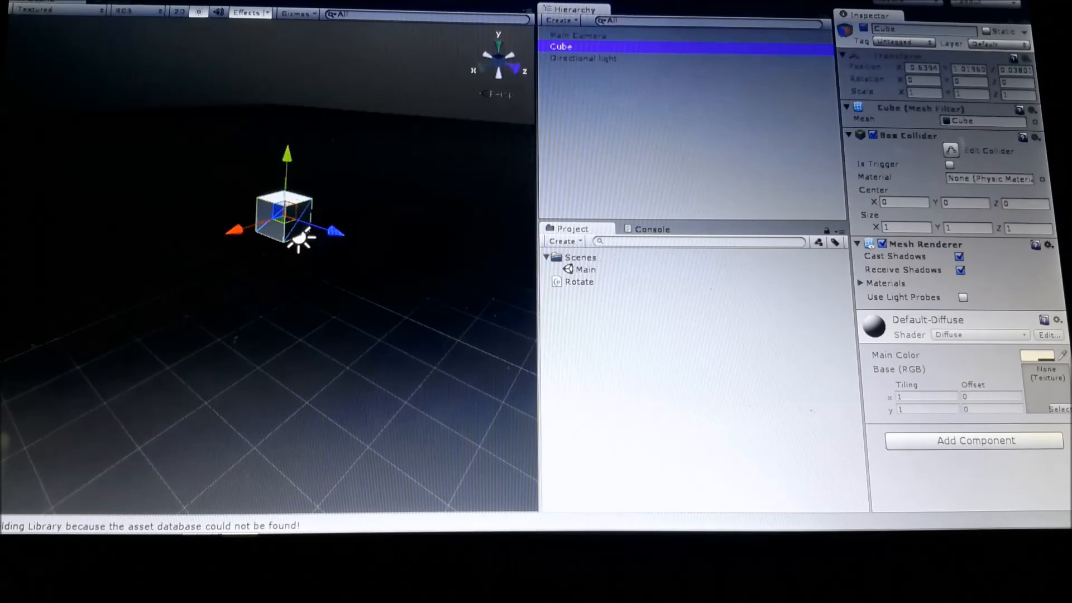
# Attach the Rotate script to the Cube, and run the scene before and after to test the rotation.
pyautogui.click(469, 1)
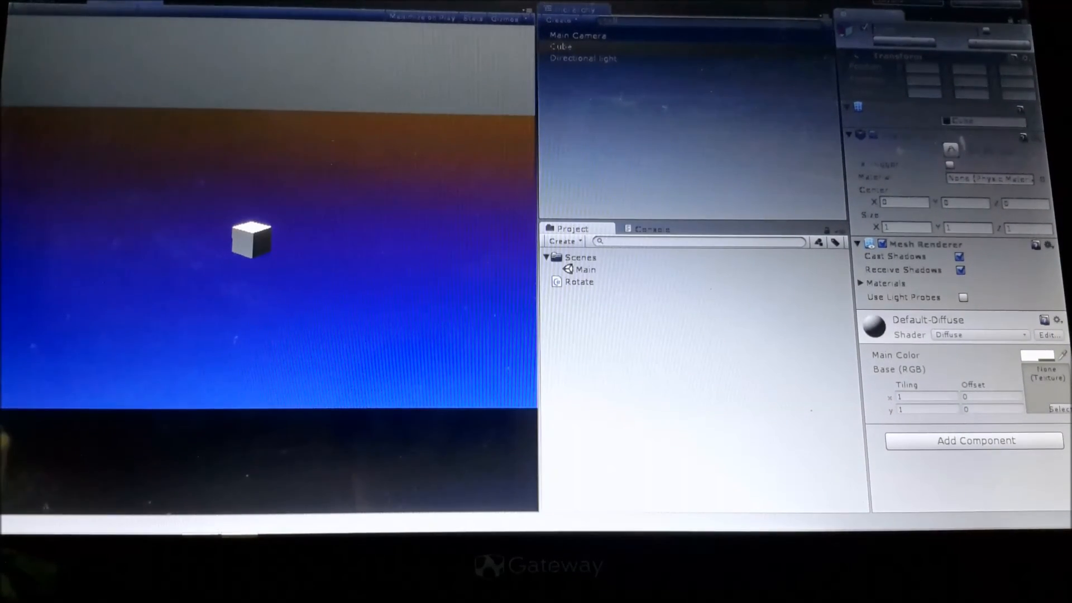
pyautogui.click(509, 2)
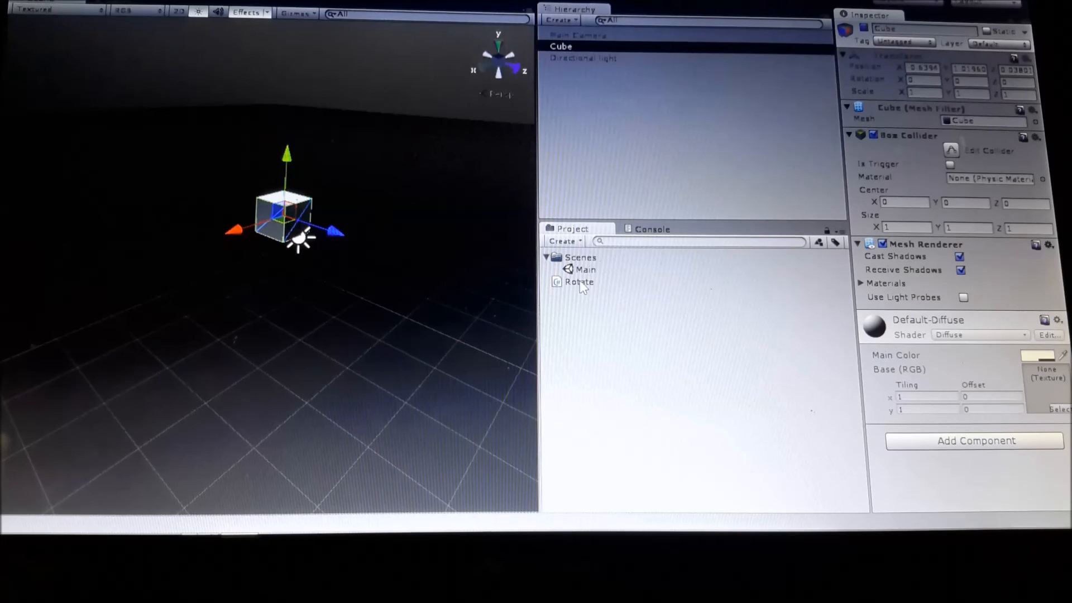
pyautogui.moveTo(580, 282); pyautogui.dragTo(288, 209)
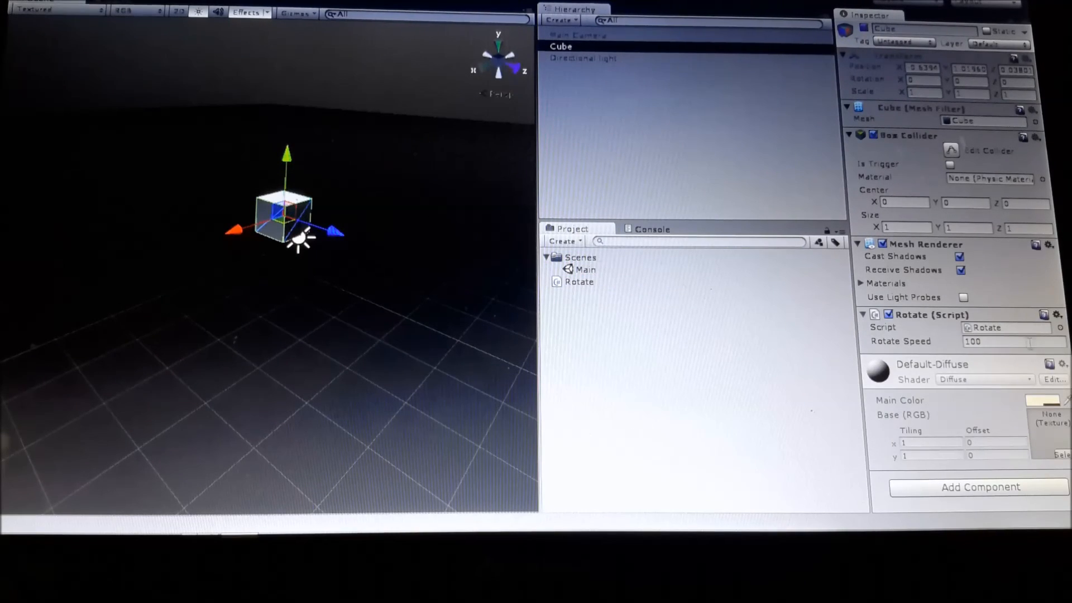
pyautogui.hotkey('ctrl', 'p')
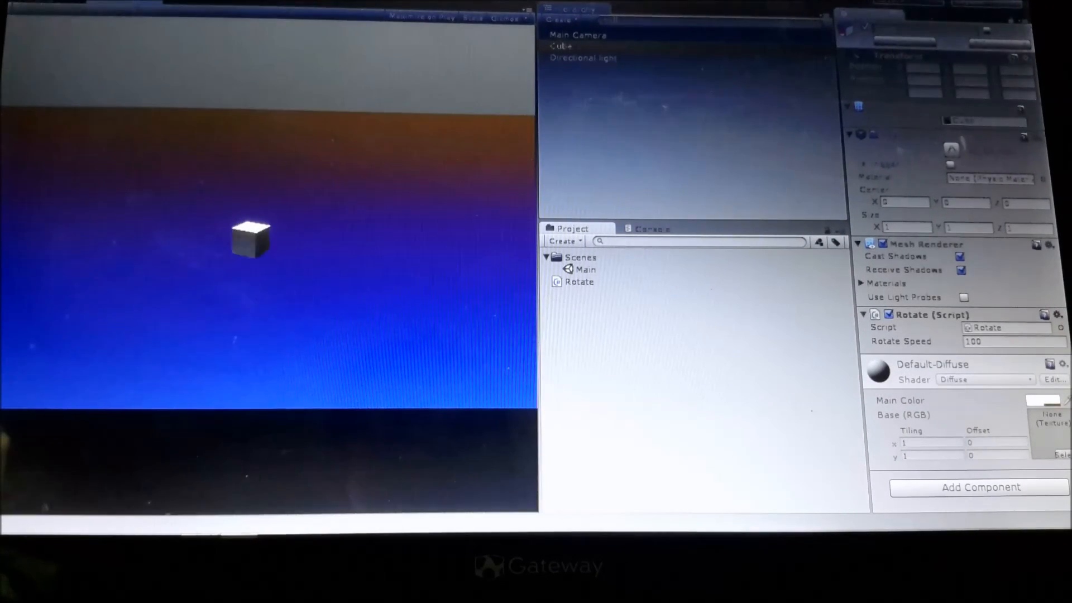
pyautogui.hotkey('ctrl', 'p')
pyautogui.click(656, 380)
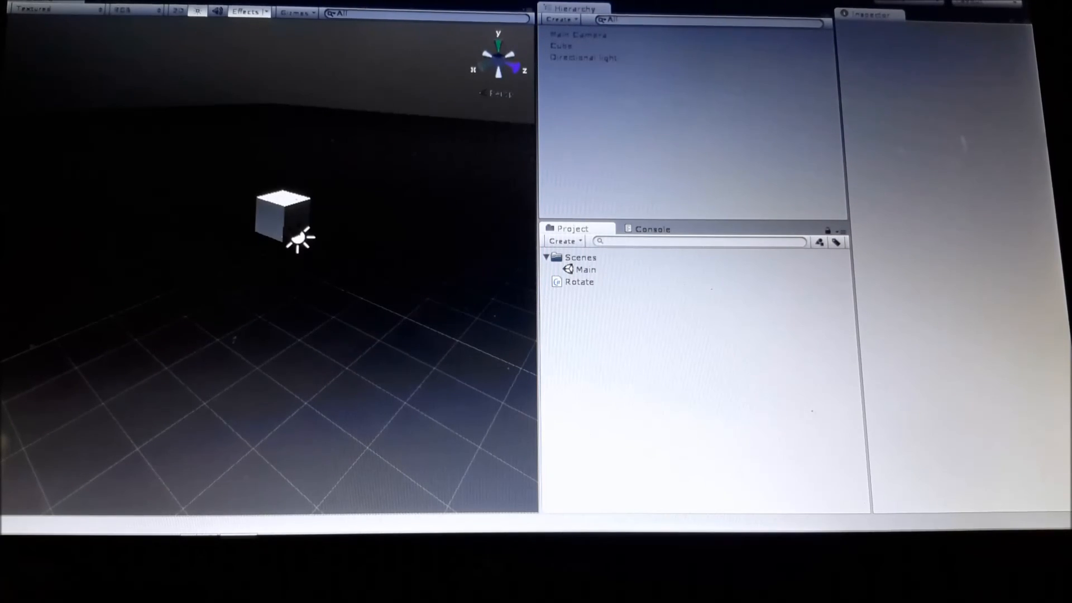
# Create a folder named Textures in the project assets.
pyautogui.click(590, 283)
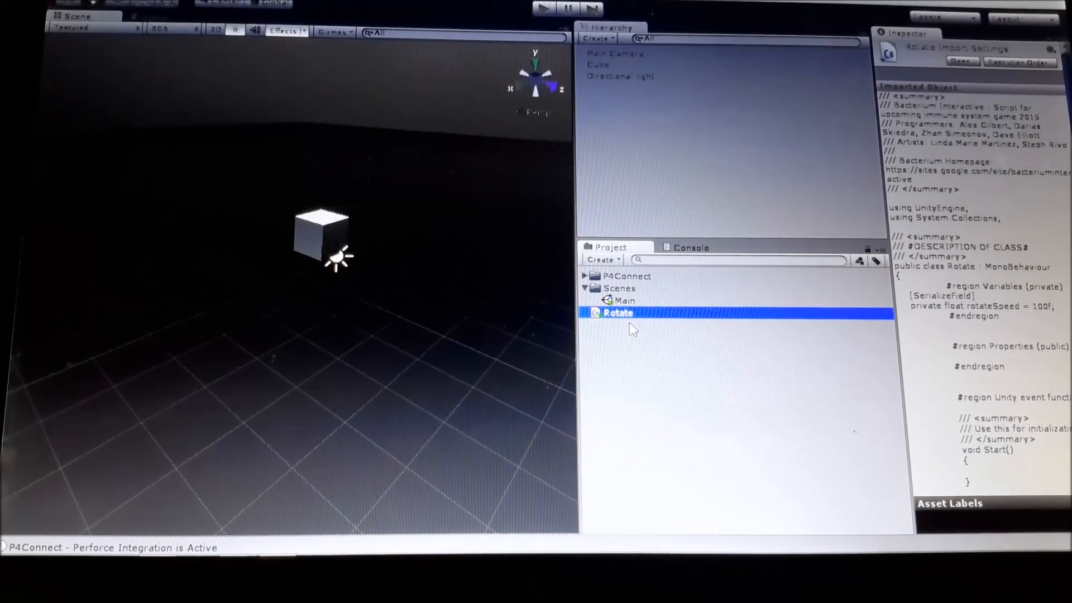
pyautogui.rightClick(666, 358)
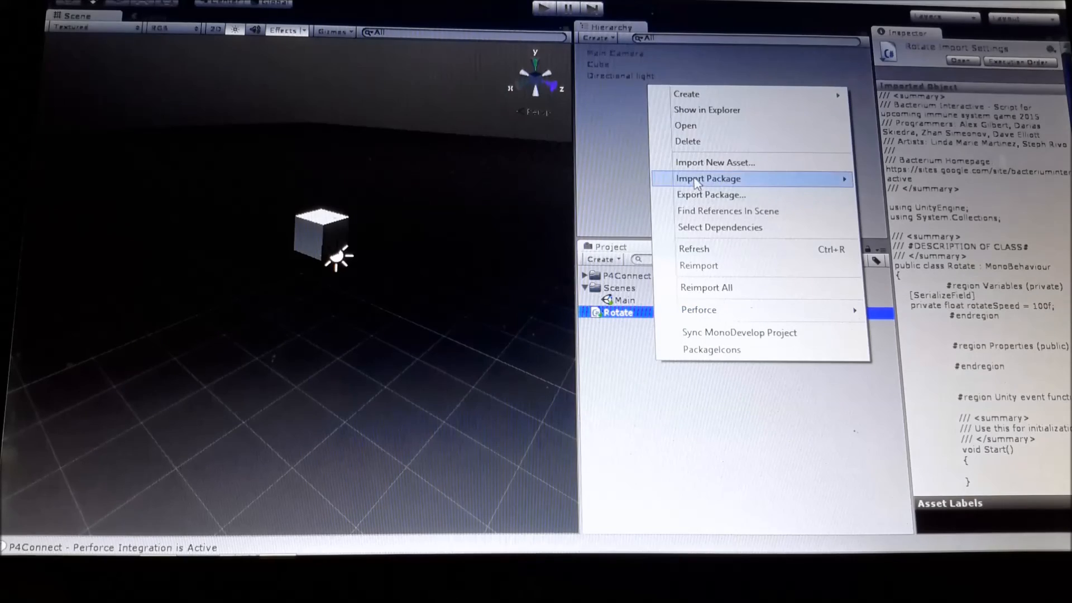
pyautogui.moveTo(705, 96)
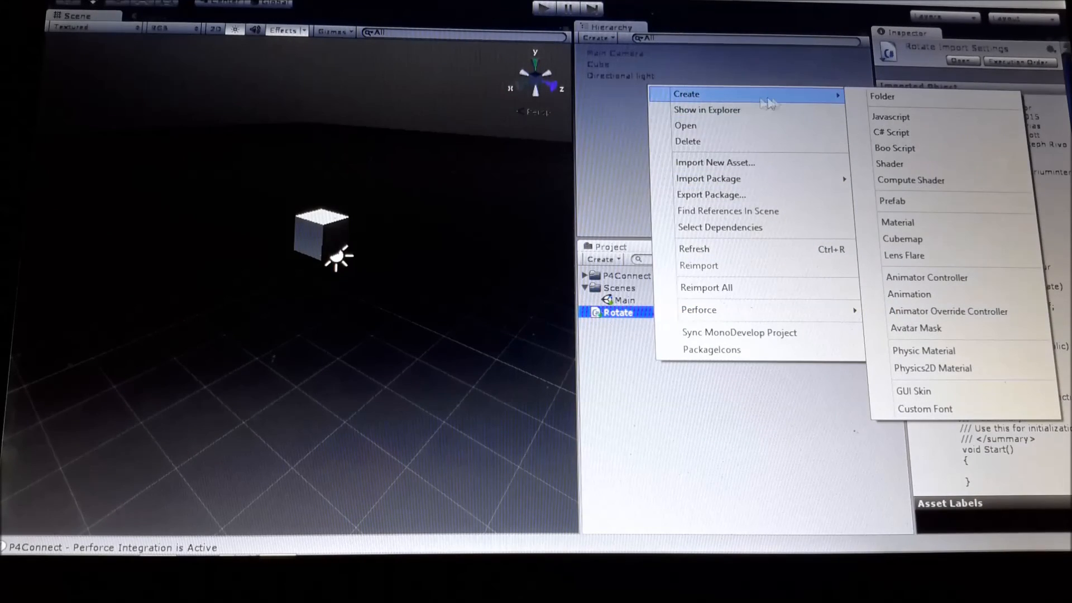
pyautogui.click(901, 100)
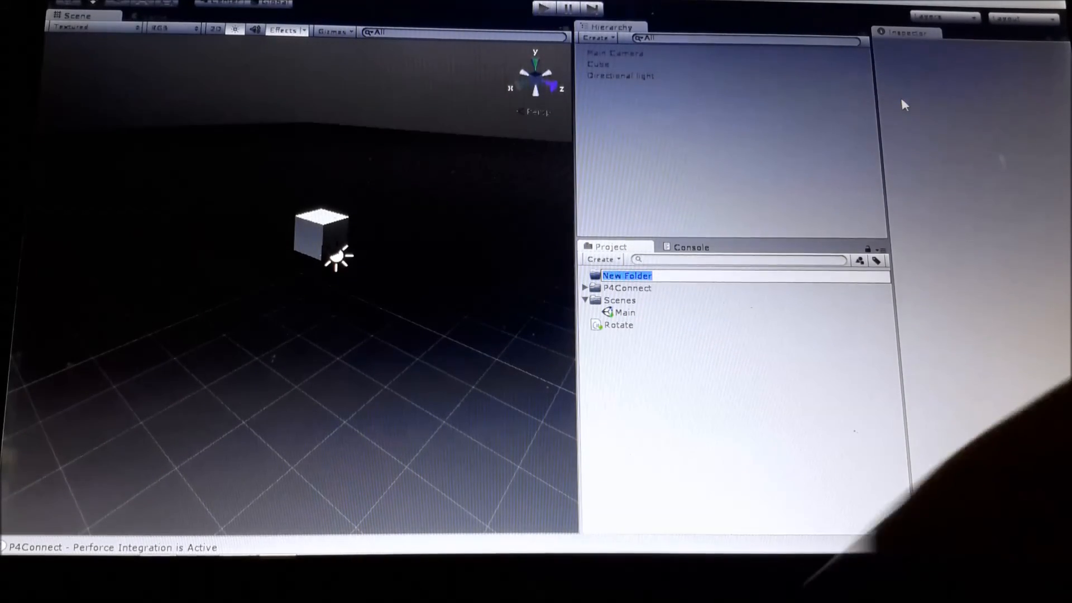
pyautogui.write('Textures')
pyautogui.click(901, 98)
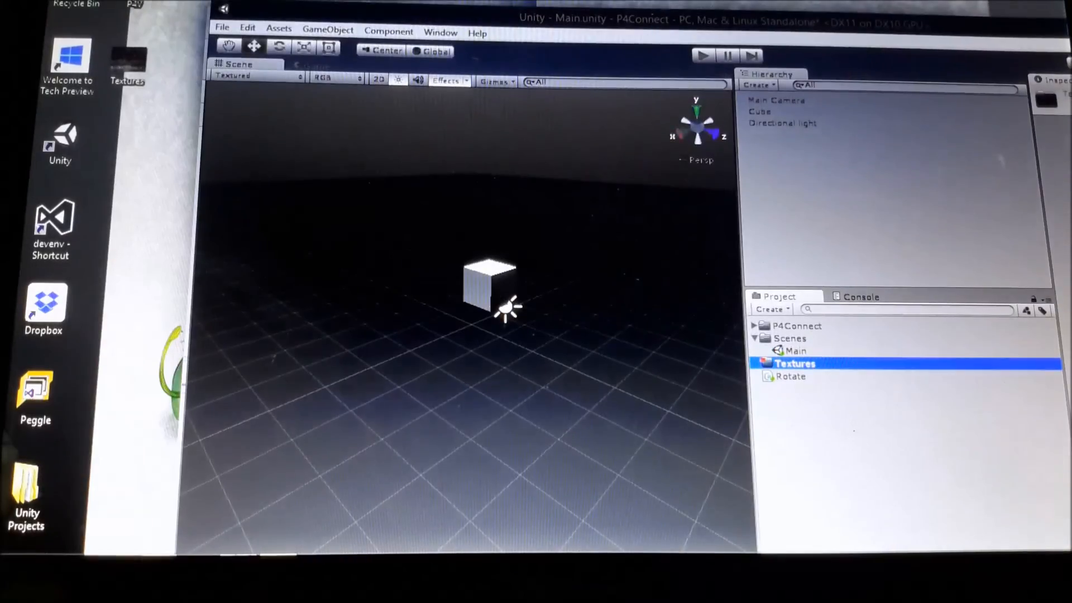
# Import the Textures image from the desktop into the project's Textures folder, and restore the editor to full size.
pyautogui.press('super+Right')
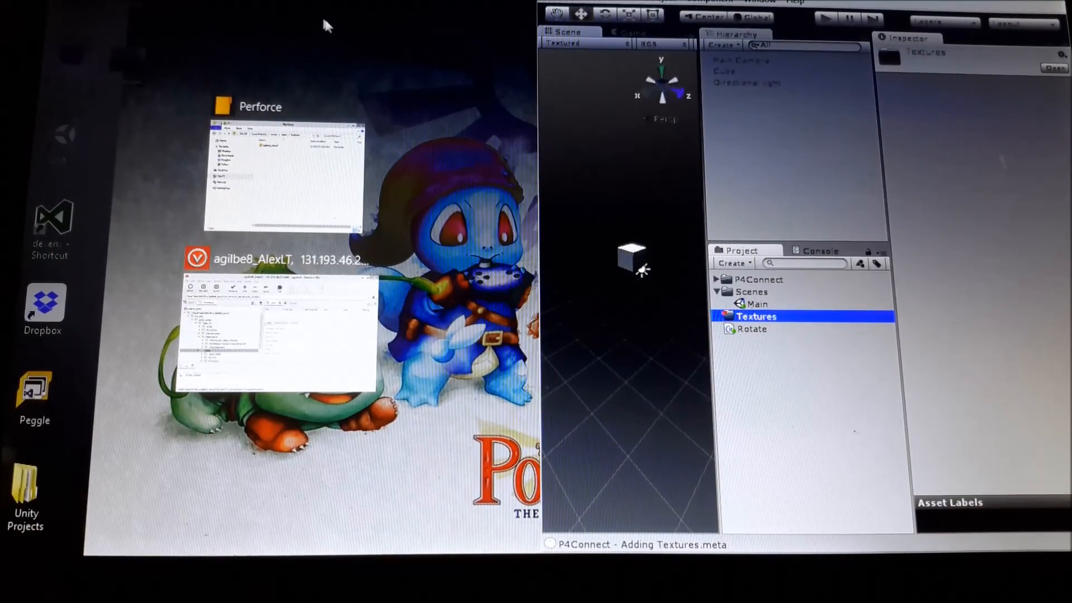
pyautogui.click(128, 90)
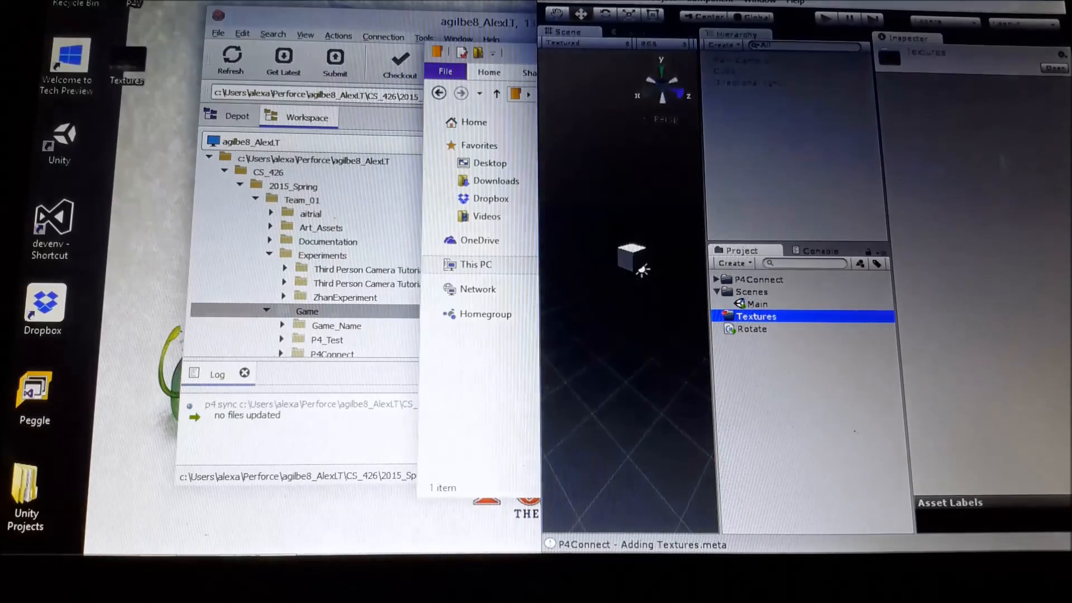
pyautogui.moveTo(129, 69)
pyautogui.mouseDown()
pyautogui.moveTo(711, 254)
pyautogui.moveTo(749, 317)
pyautogui.mouseUp()
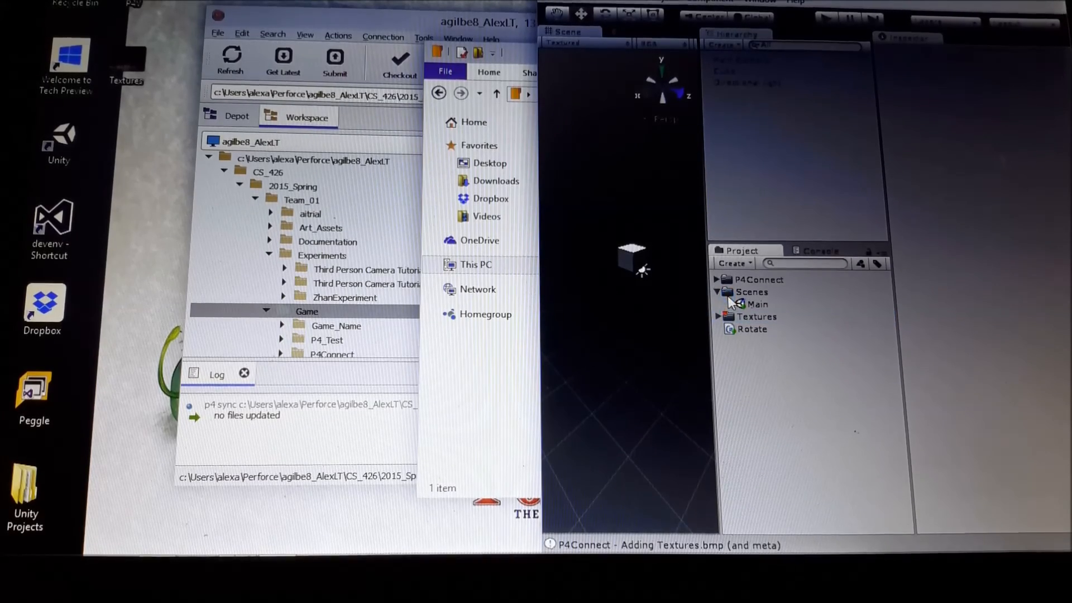
pyautogui.doubleClick(639, 1)
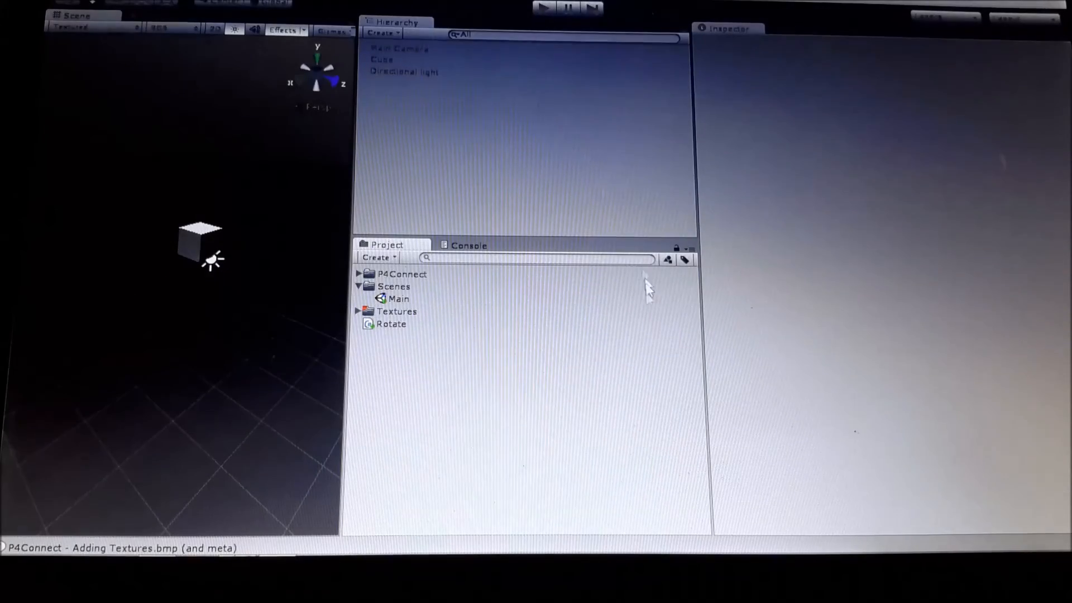
# Apply the imported Textures image to the cube, widen the scene view and test-run the scene.
pyautogui.click(356, 311)
pyautogui.moveTo(390, 323); pyautogui.dragTo(223, 230)
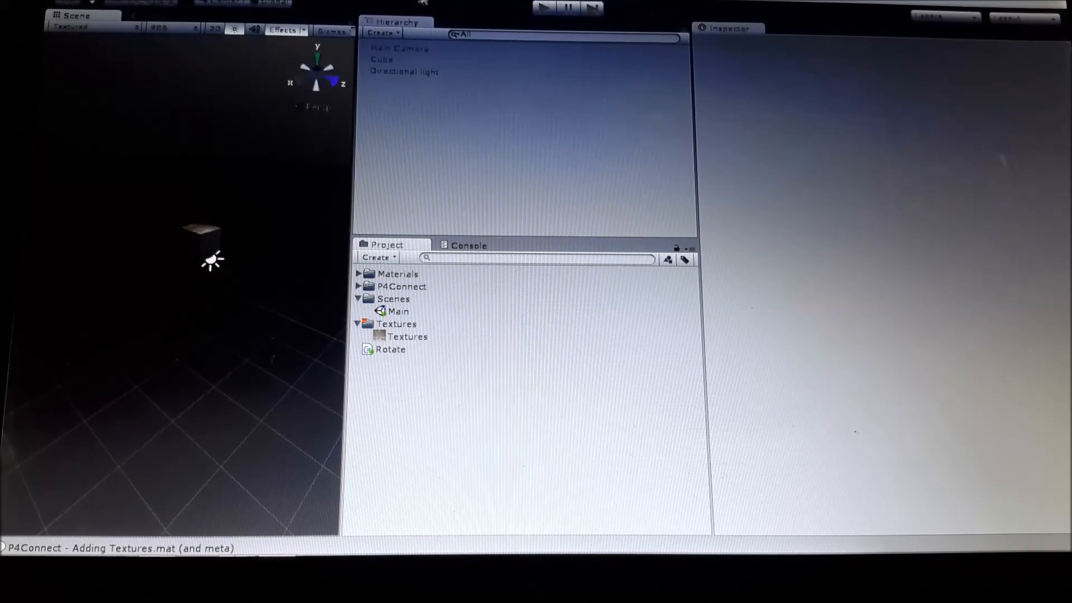
pyautogui.moveTo(354, 158); pyautogui.dragTo(459, 191)
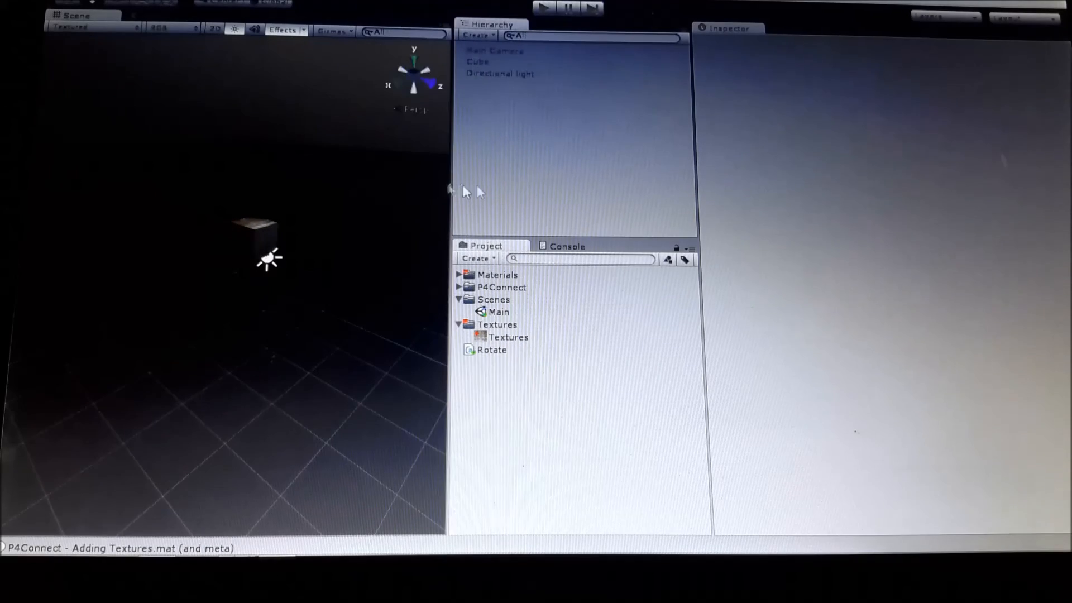
pyautogui.moveTo(692, 199); pyautogui.dragTo(736, 210)
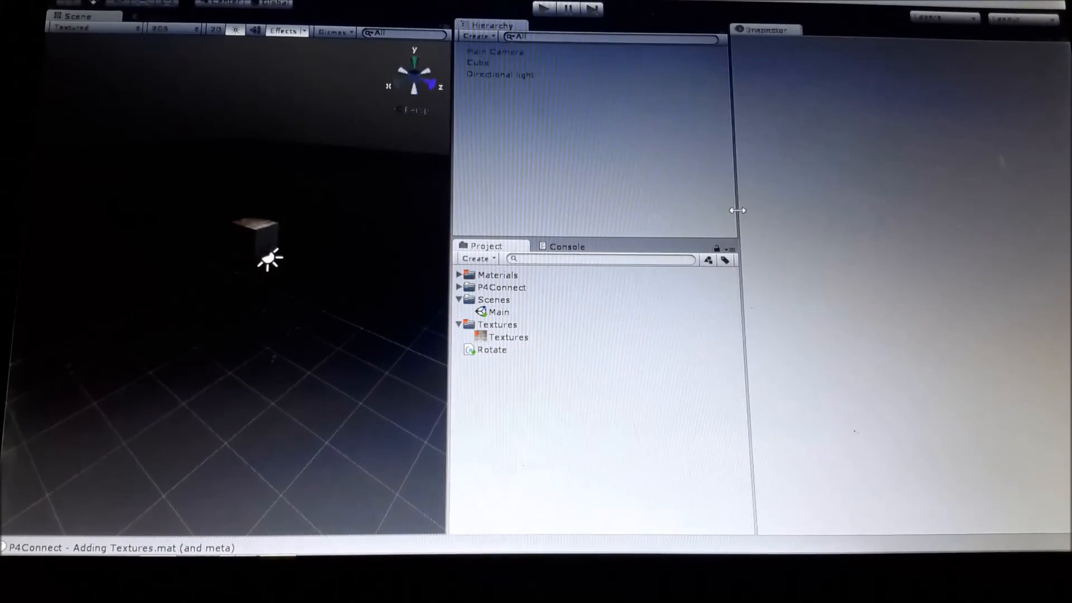
pyautogui.click(538, 10)
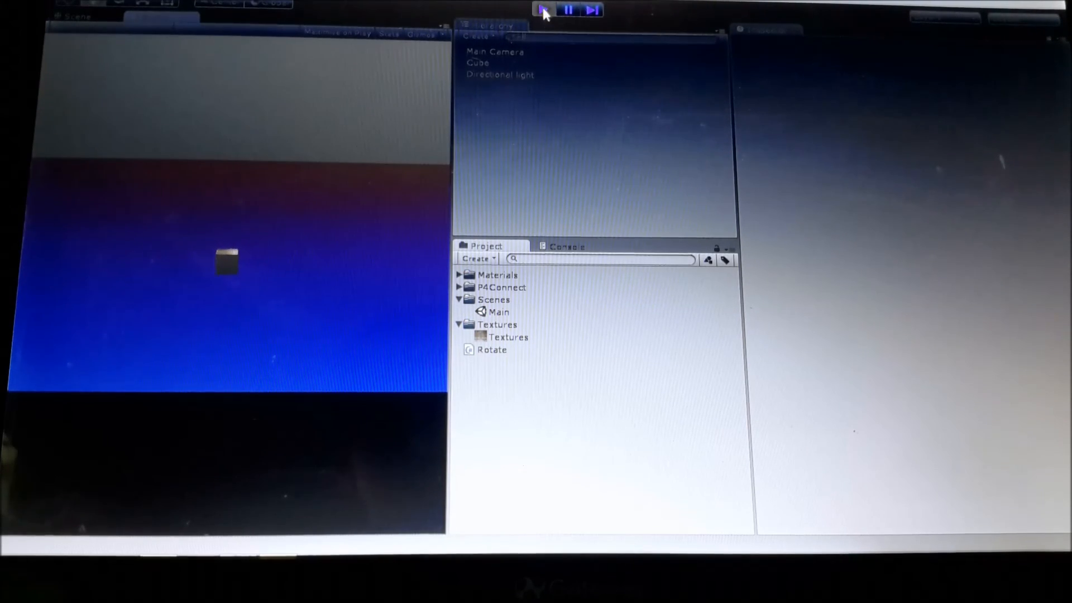
pyautogui.click(542, 10)
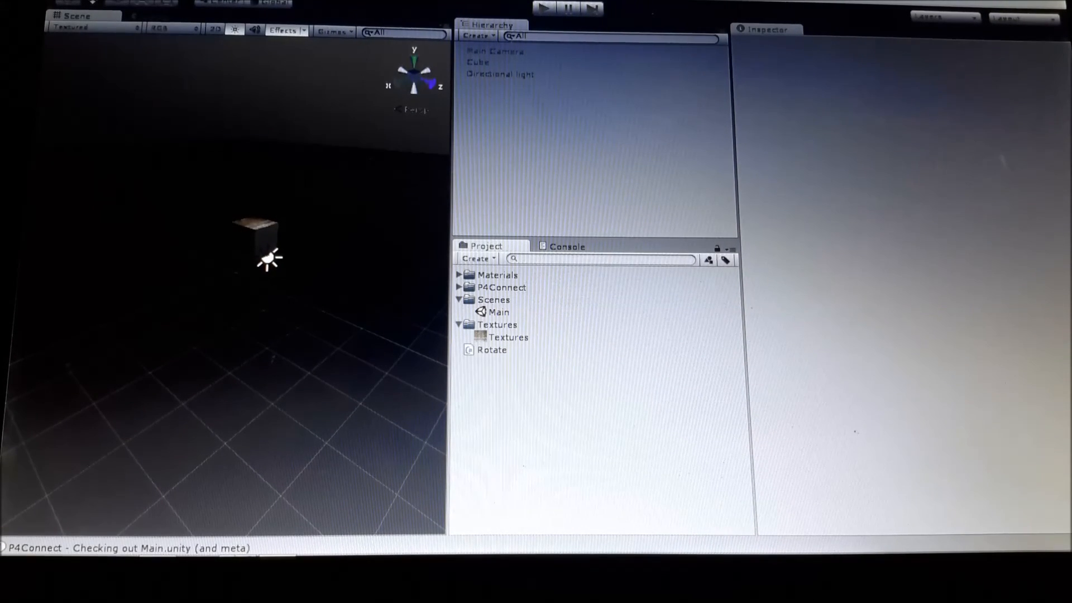
# Open and enlarge the Perforce changelist window, and describe the change as "added a texture to the cube".
pyautogui.click(275, 0)
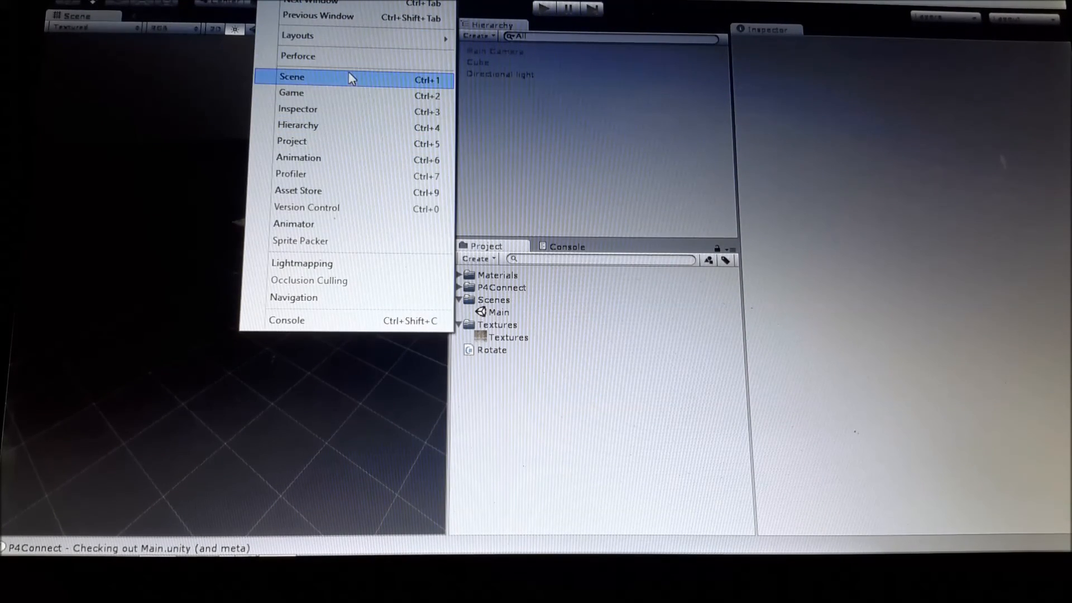
pyautogui.click(346, 56)
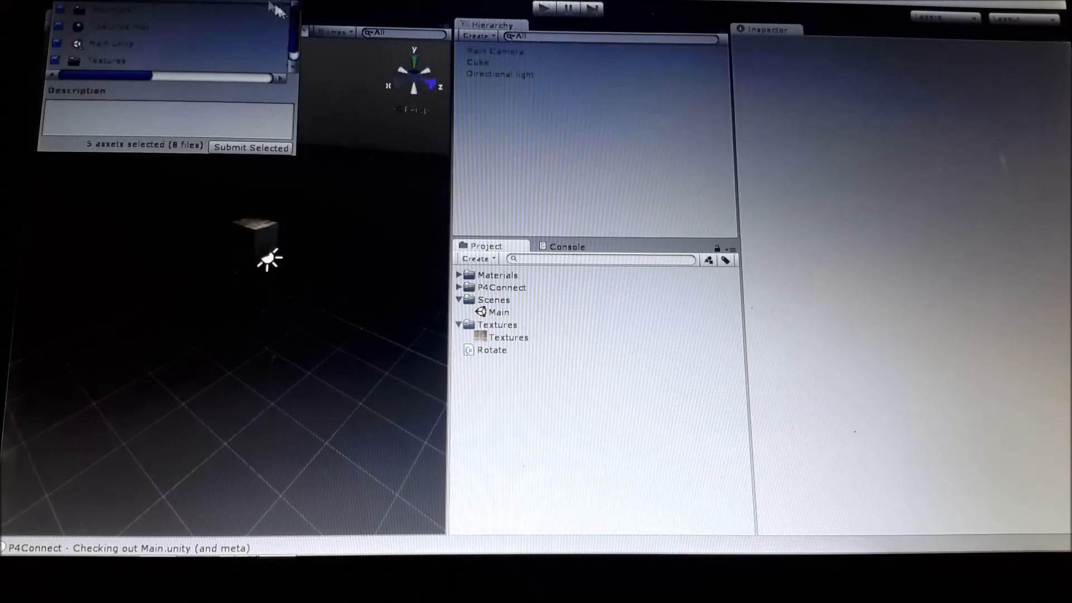
pyautogui.moveTo(293, 143); pyautogui.dragTo(467, 333)
pyautogui.click(443, 300)
pyautogui.write('add')
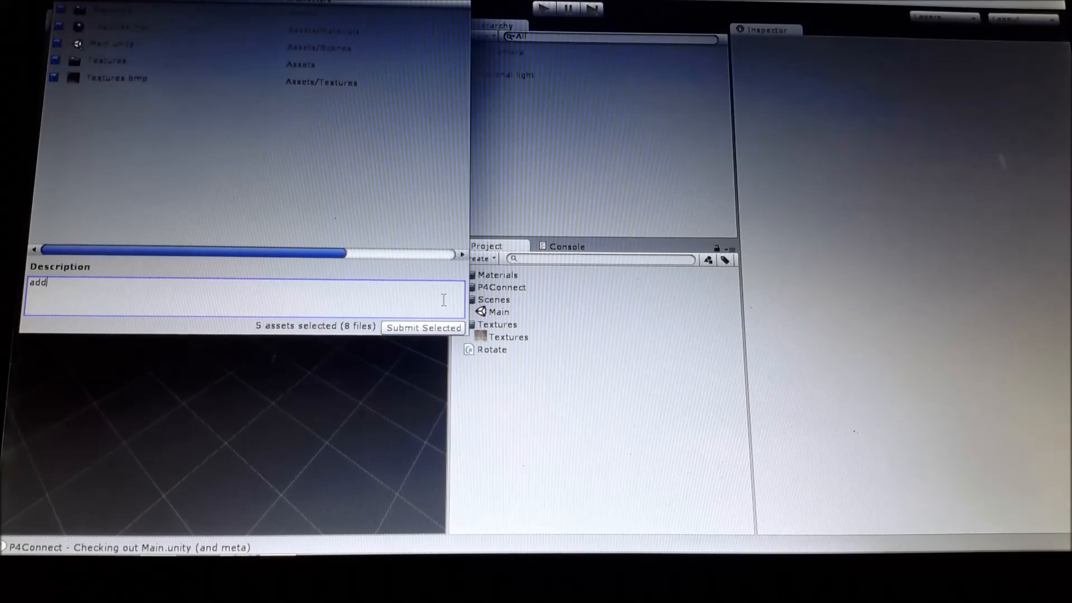
pyautogui.write('ed a te')
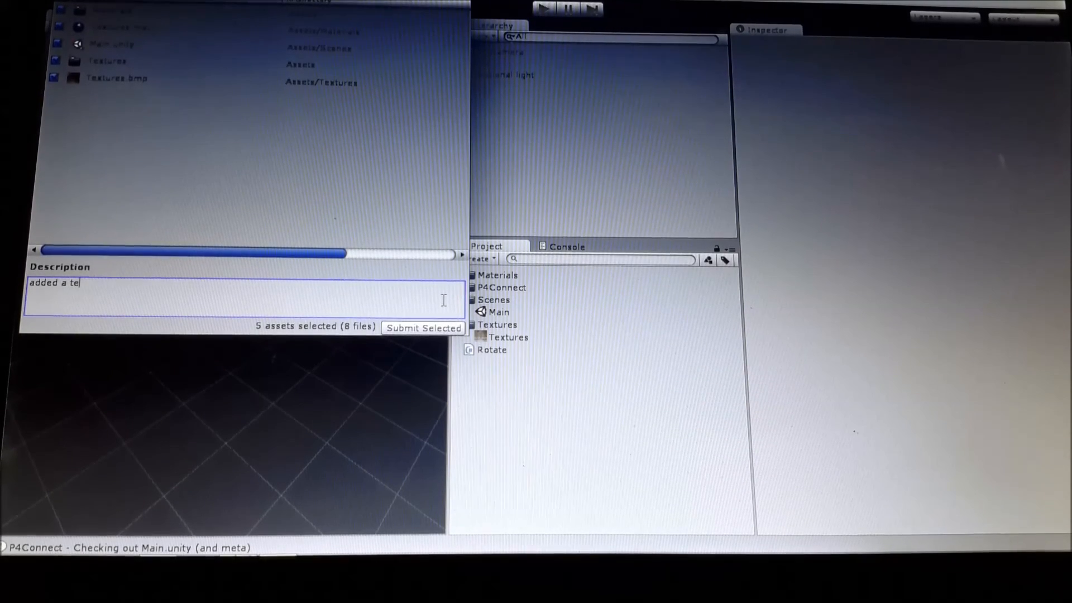
pyautogui.write('xture t')
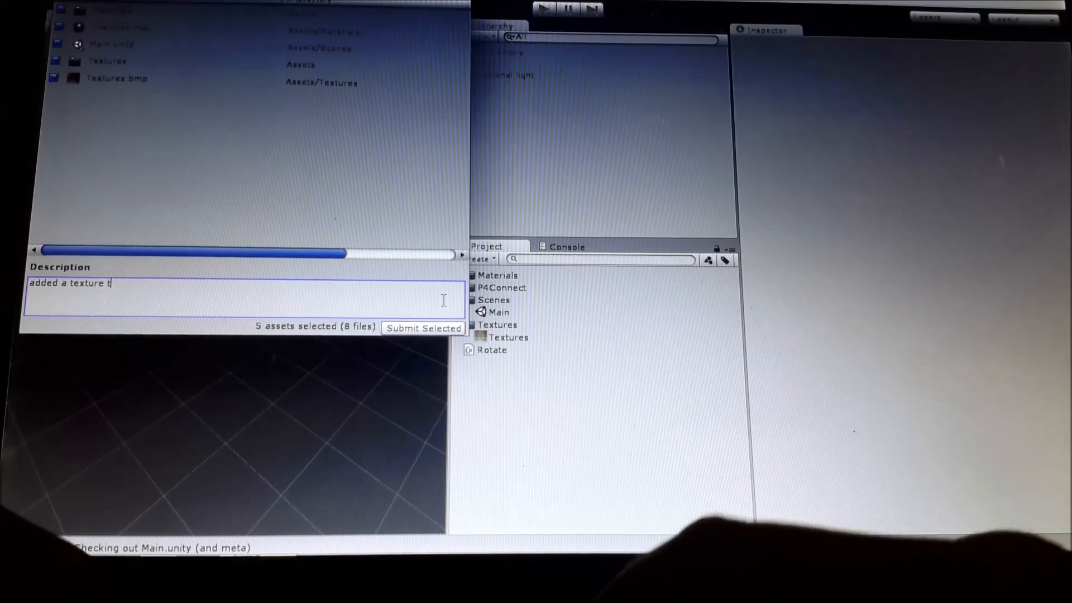
pyautogui.write('o the cube')
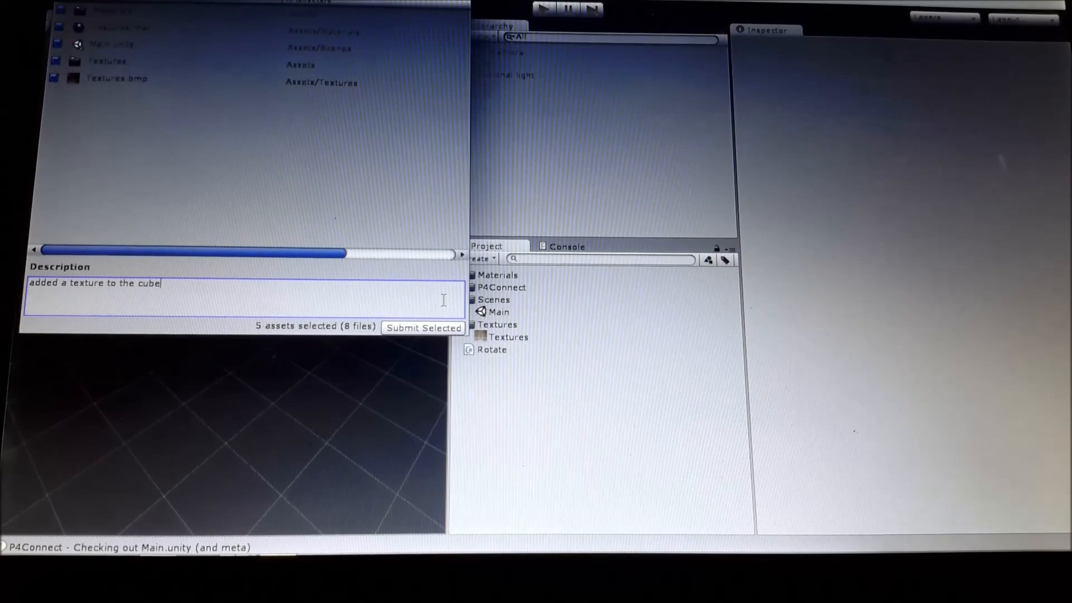
# Submit the selected assets to Perforce and close the Perforce window.
pyautogui.click(438, 330)
pyautogui.click(664, 325)
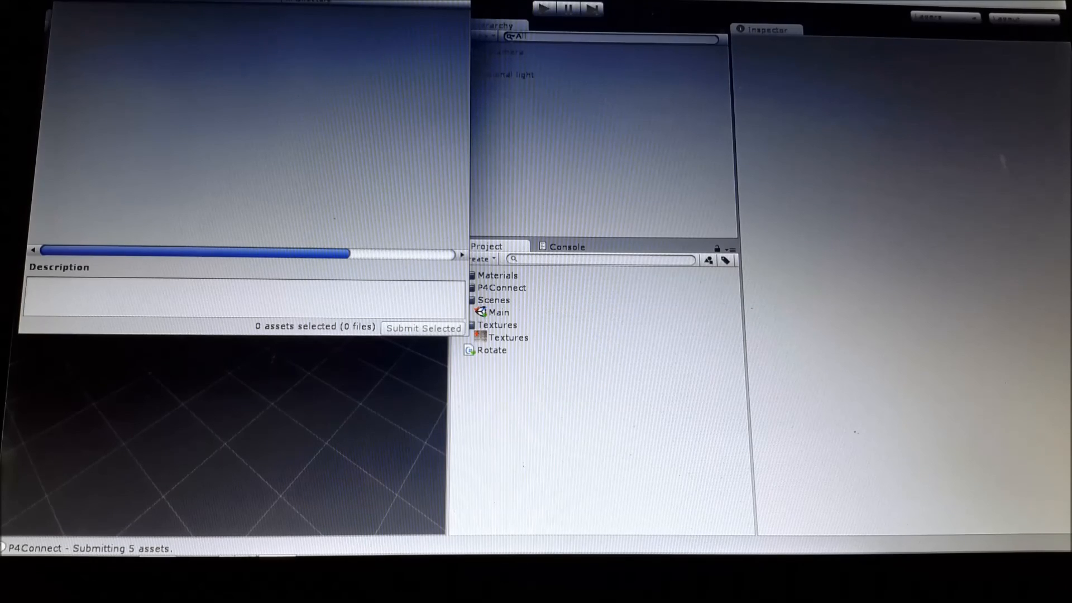
pyautogui.click(458, 0)
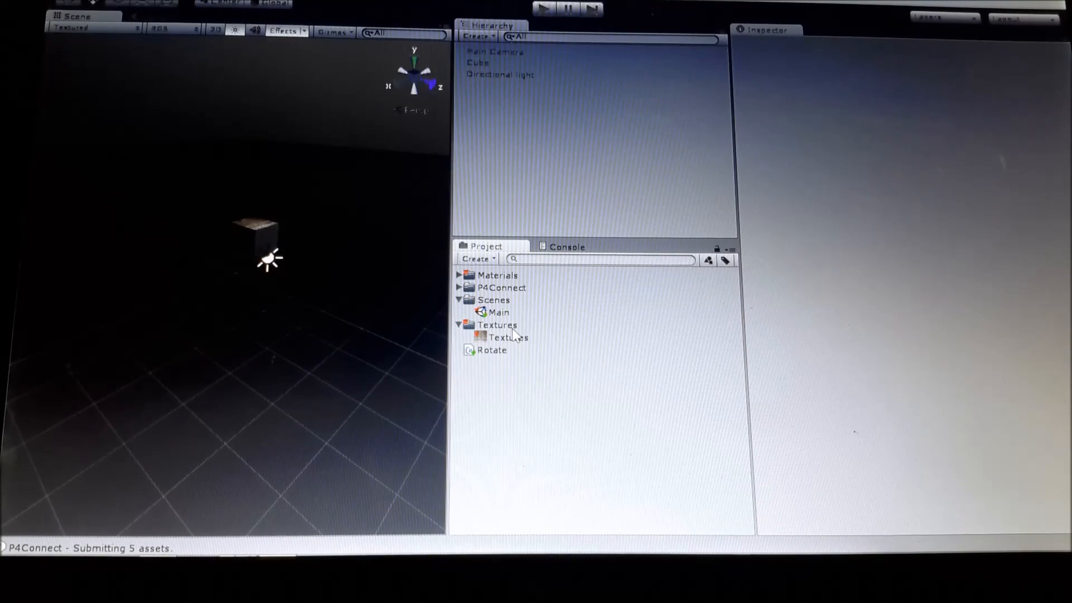
# Examine the Perforce status icons on the Textures folder and the texture inside it.
pyautogui.click(524, 338)
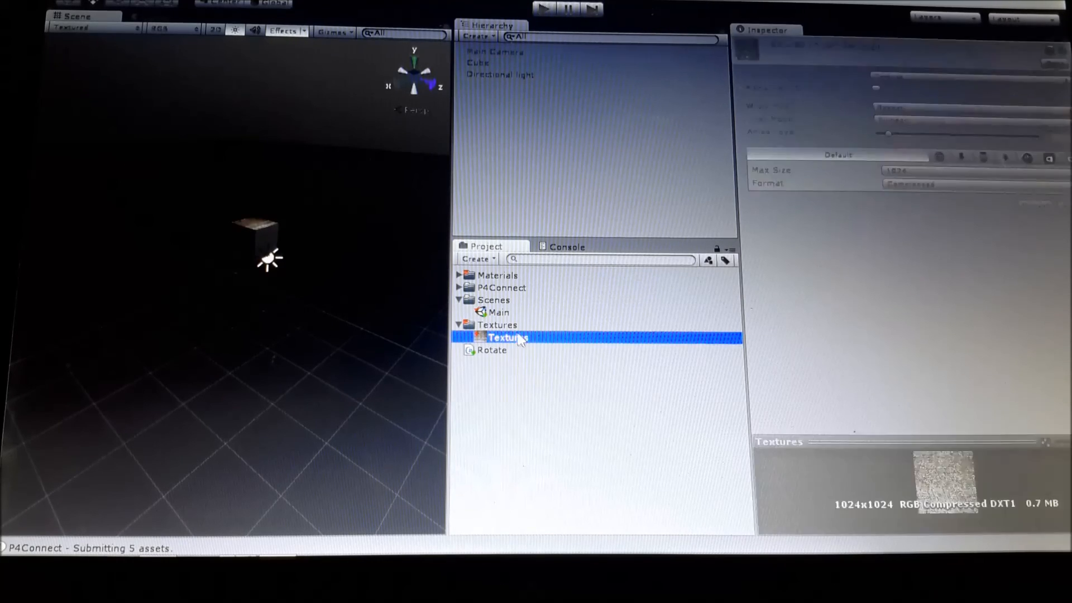
pyautogui.click(506, 323)
pyautogui.click(526, 338)
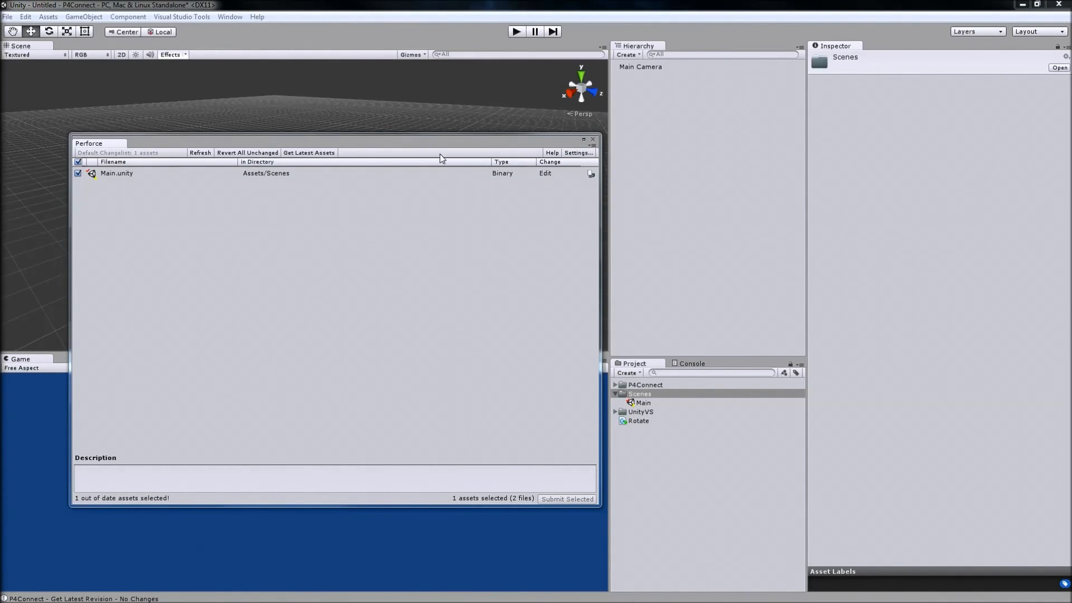
# Reopen the Perforce window on the first computer, get the latest assets, and dismiss the unresolved-files and checkout error dialogs.
pyautogui.moveTo(421, 148); pyautogui.dragTo(408, 122)
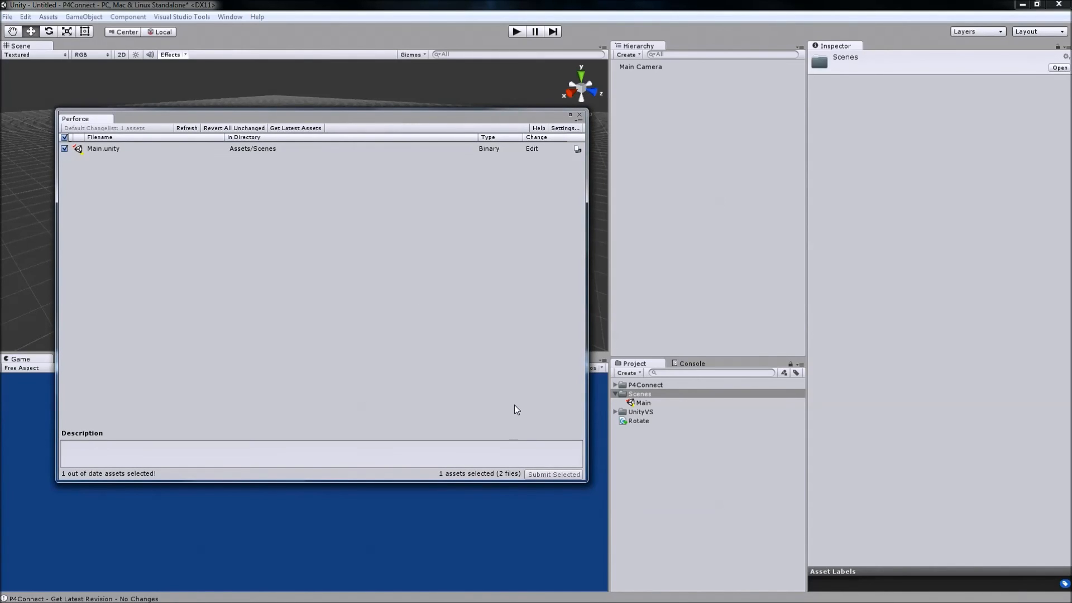
pyautogui.click(578, 114)
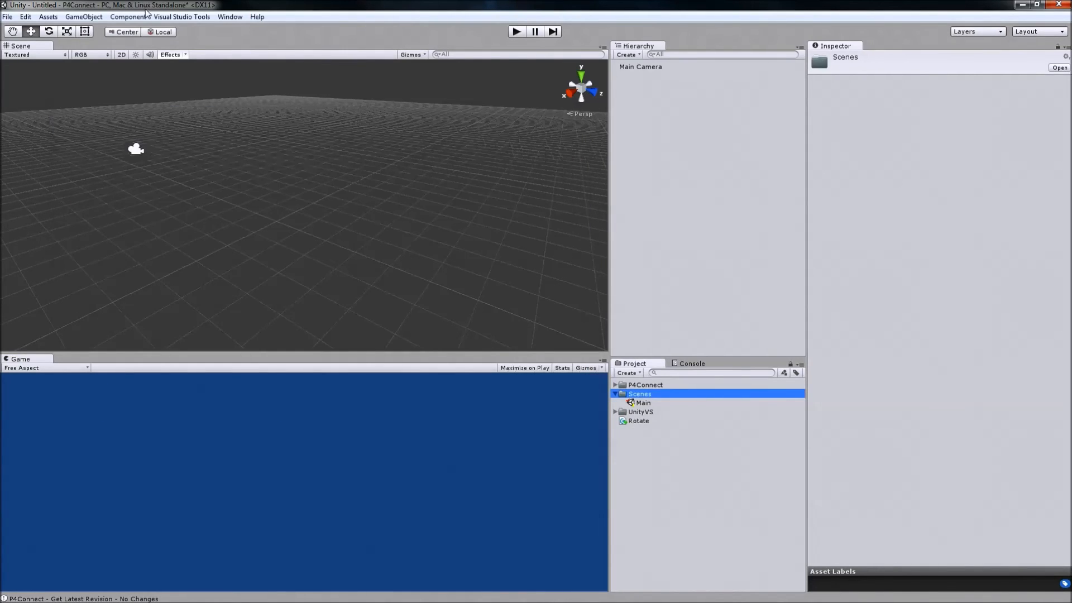
pyautogui.click(236, 17)
pyautogui.click(283, 77)
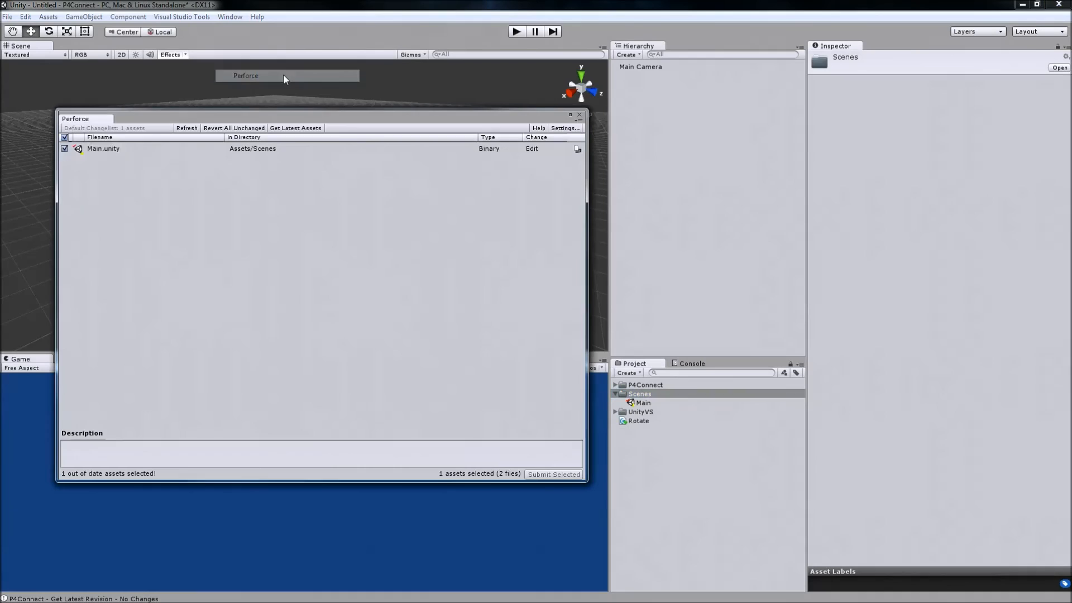
pyautogui.click(309, 128)
pyautogui.click(565, 332)
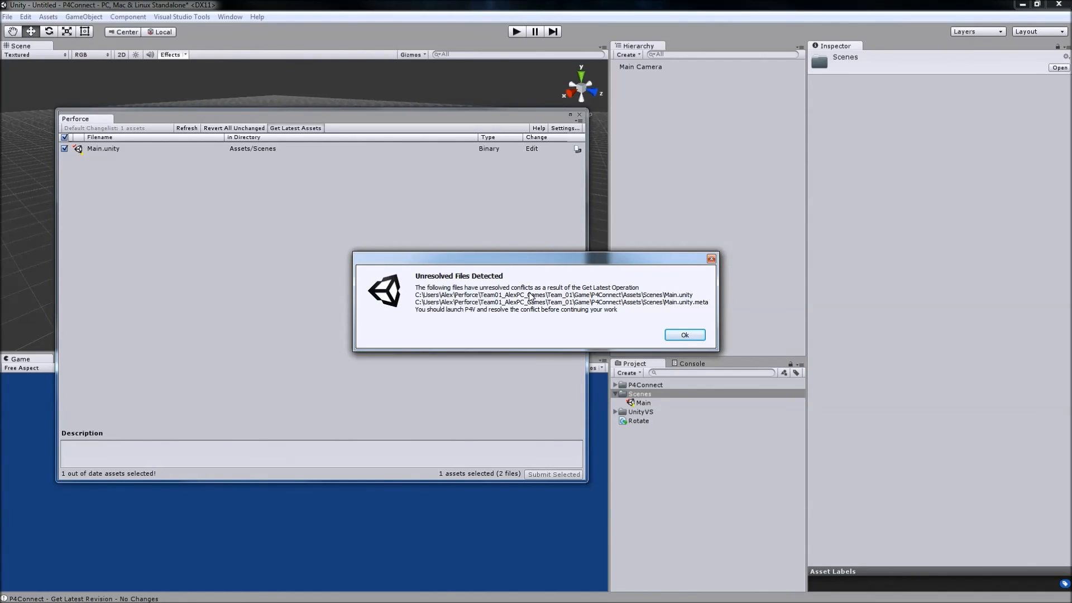
pyautogui.click(686, 334)
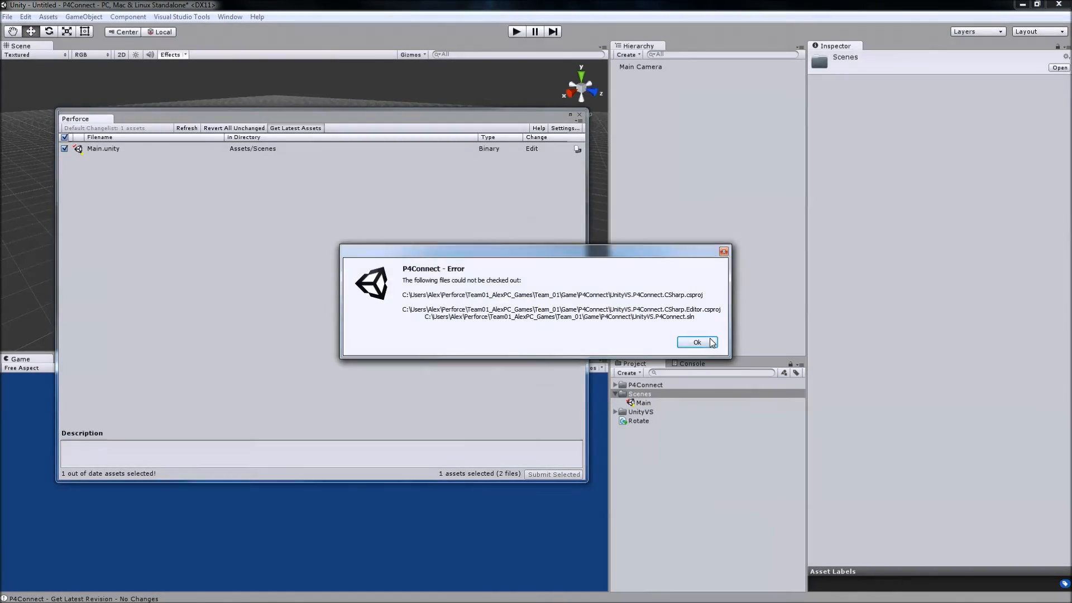
pyautogui.click(710, 343)
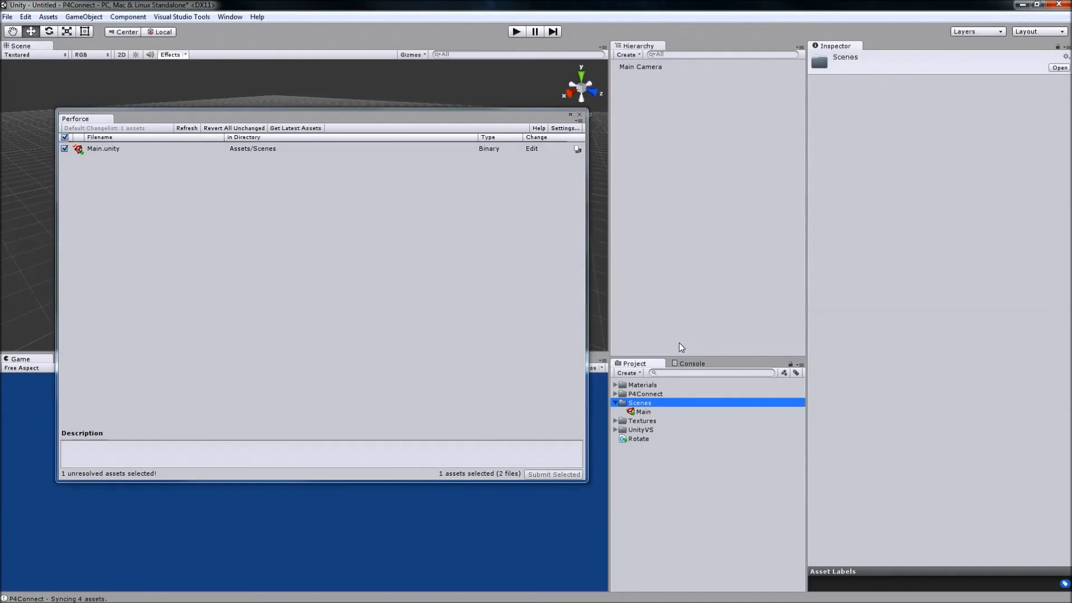
# Close the Perforce window and revert the Main scene in the Scenes folder through Perforce, confirming the revert.
pyautogui.click(579, 116)
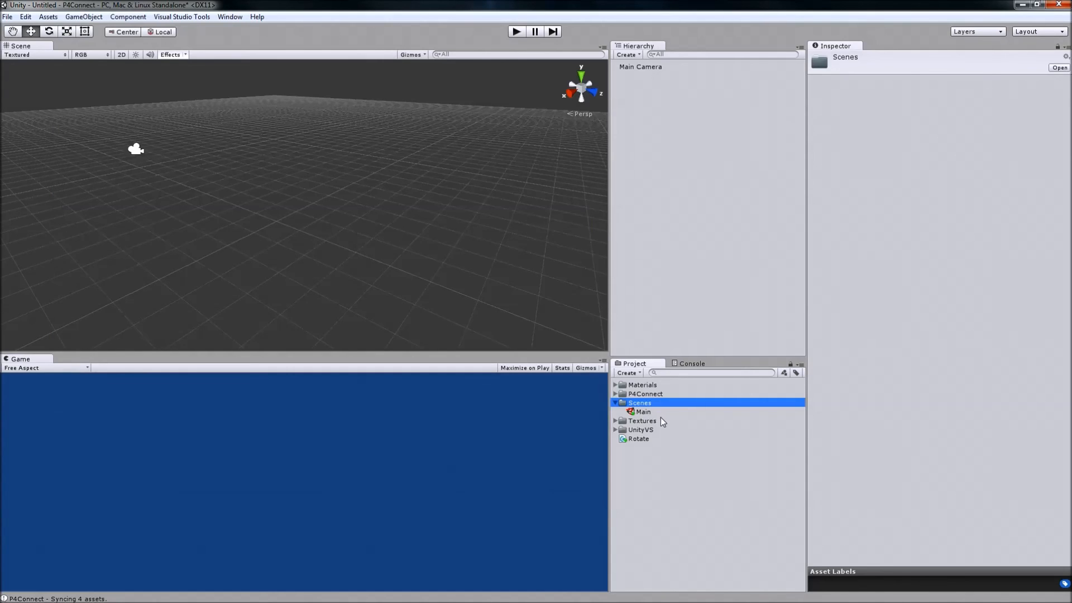
pyautogui.click(644, 413)
pyautogui.rightClick(646, 413)
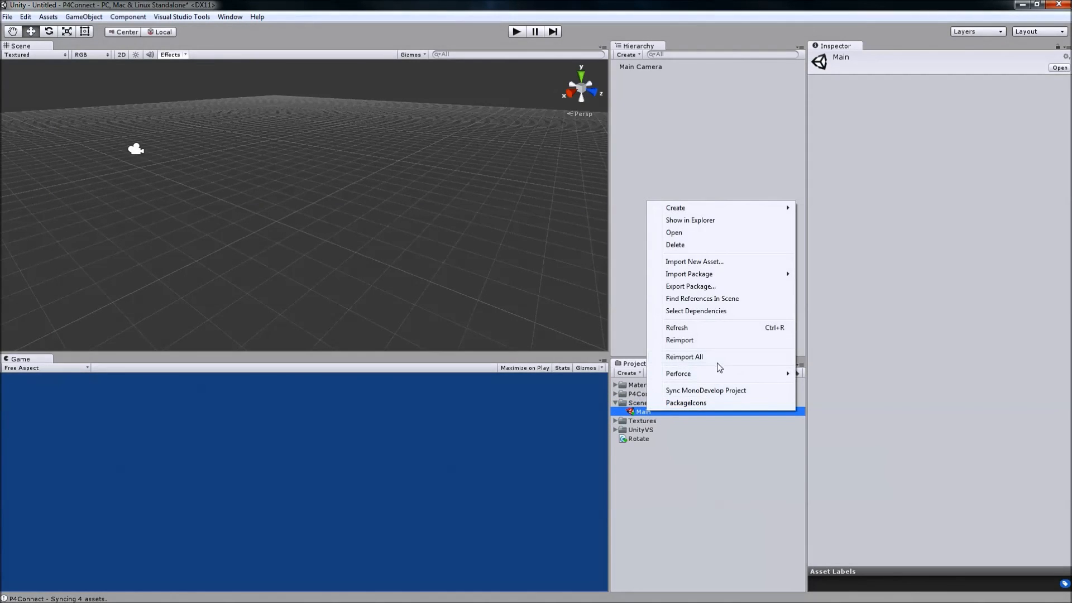
pyautogui.moveTo(723, 373)
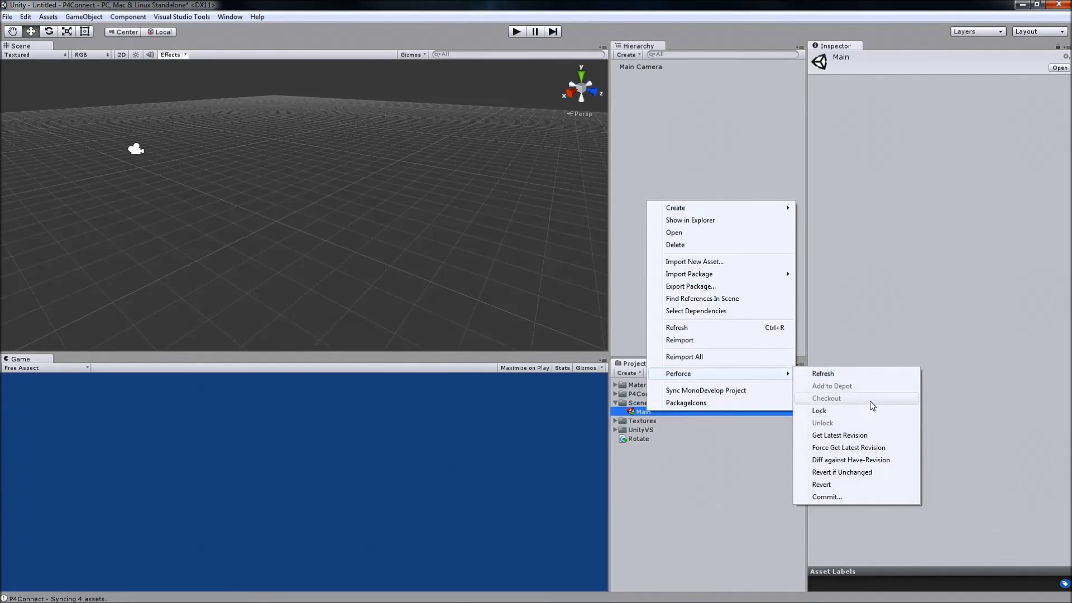
pyautogui.click(880, 484)
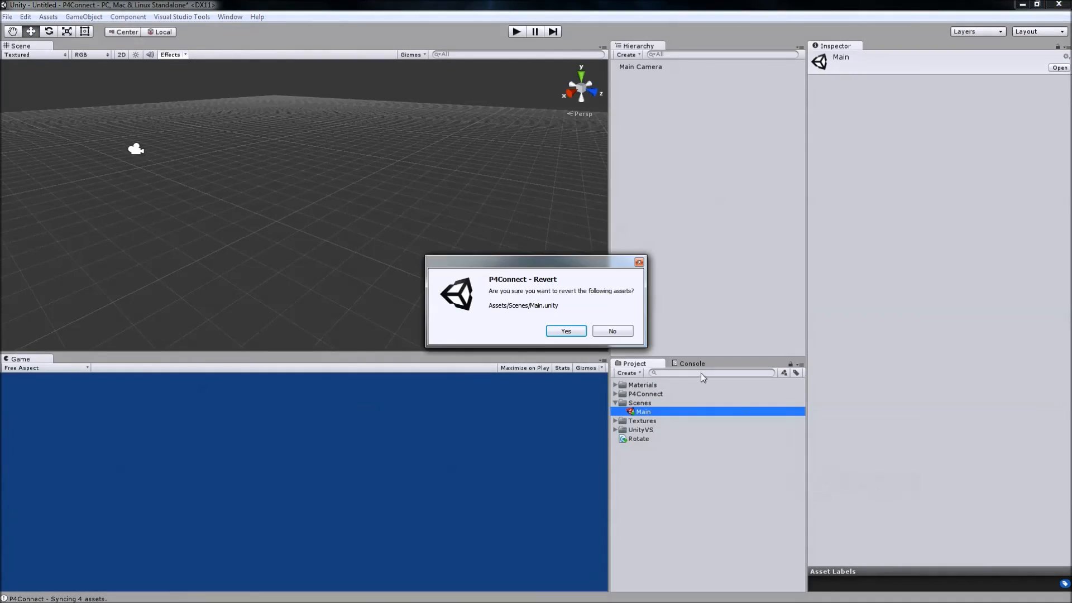
pyautogui.click(575, 329)
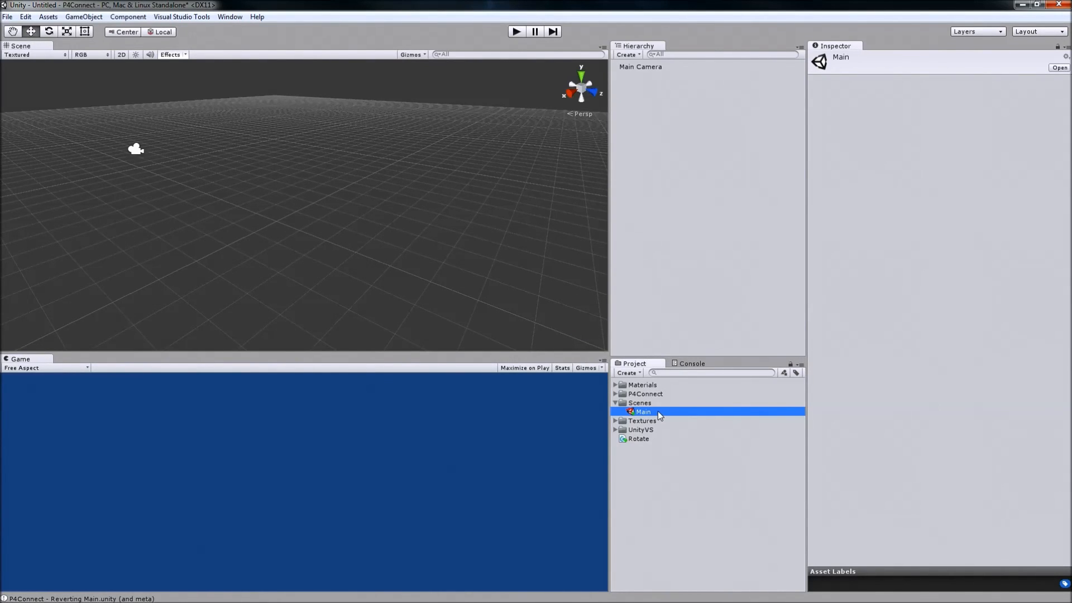
pyautogui.click(658, 463)
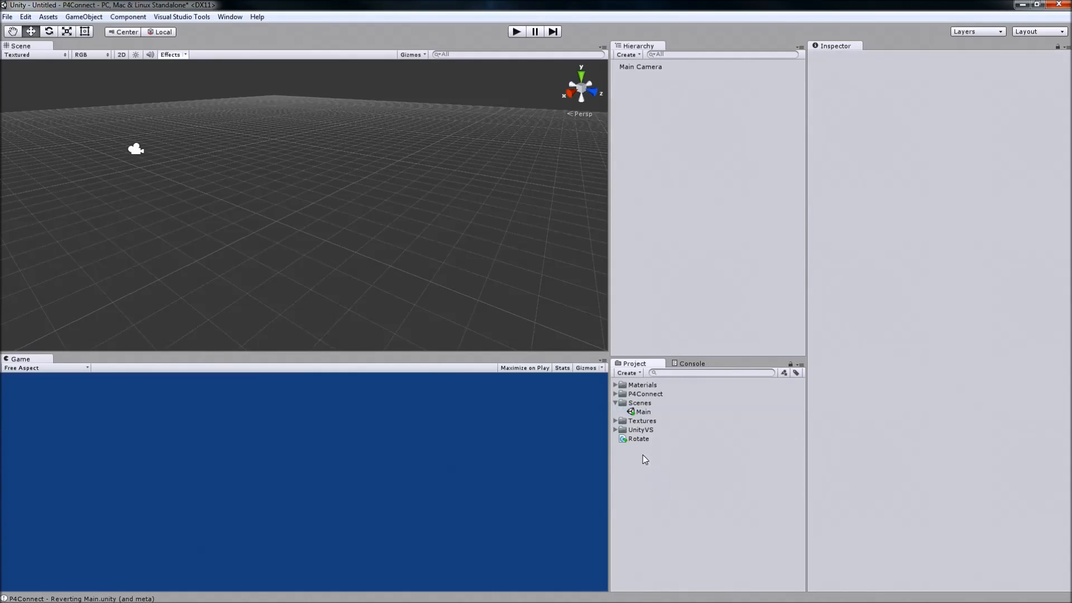
# Expand the Materials folder and open the Main scene without saving the changes to the untitled scene.
pyautogui.click(615, 384)
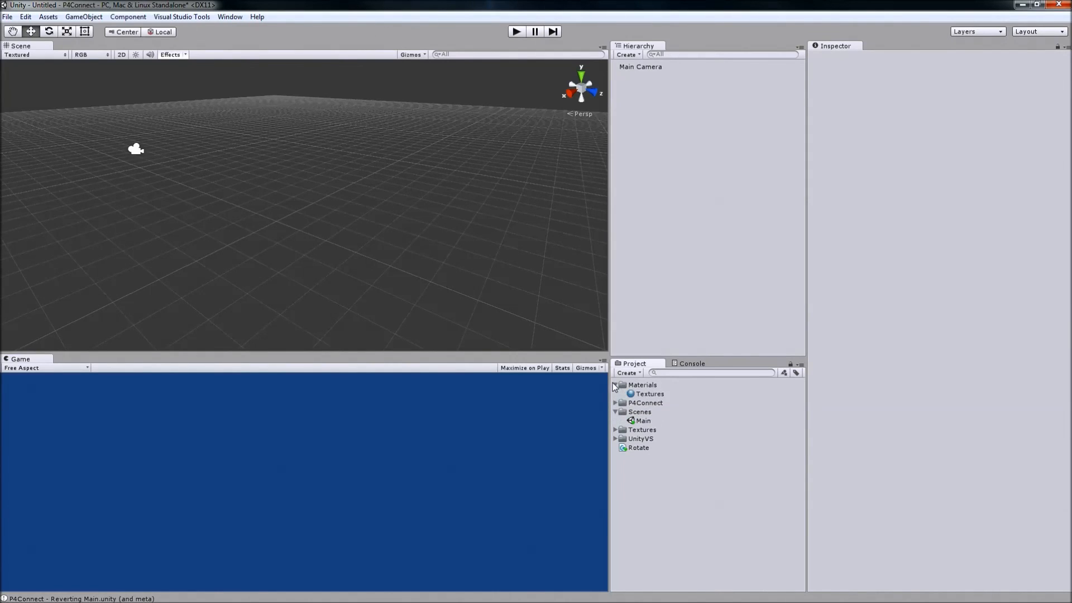
pyautogui.click(642, 394)
pyautogui.click(648, 421)
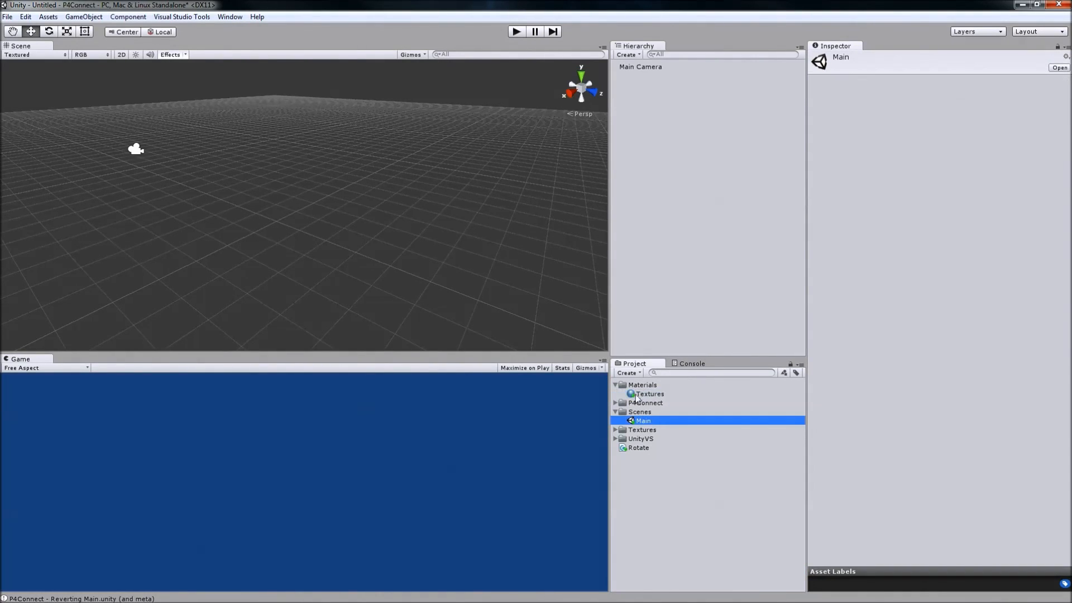
pyautogui.doubleClick(641, 421)
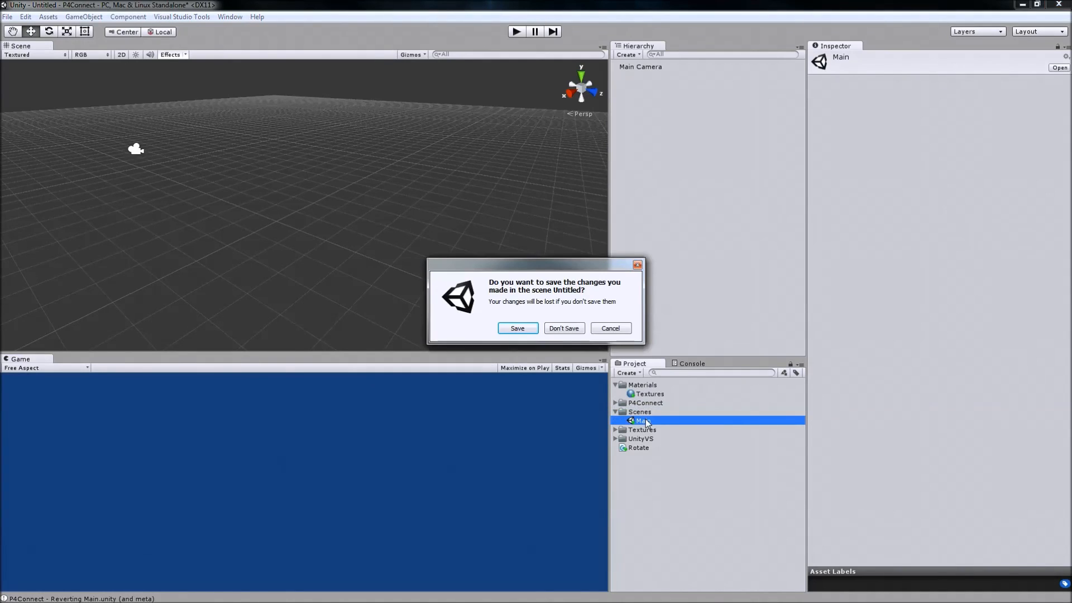
pyautogui.click(558, 330)
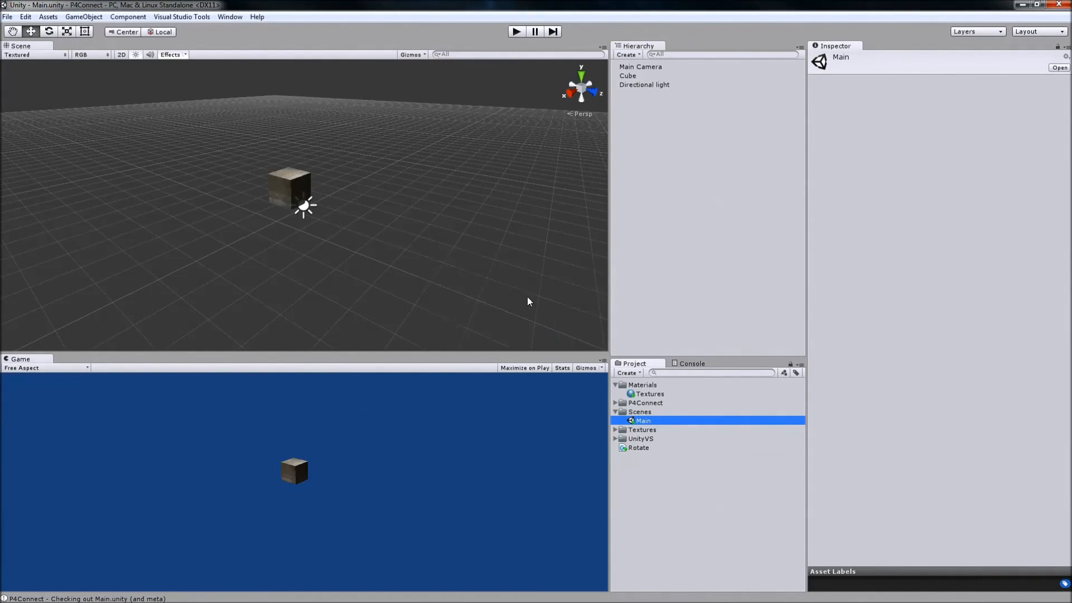
# Play the Main scene to check the textured cube, dismissing the P4Connect checkout error, and stop playback.
pyautogui.click(517, 32)
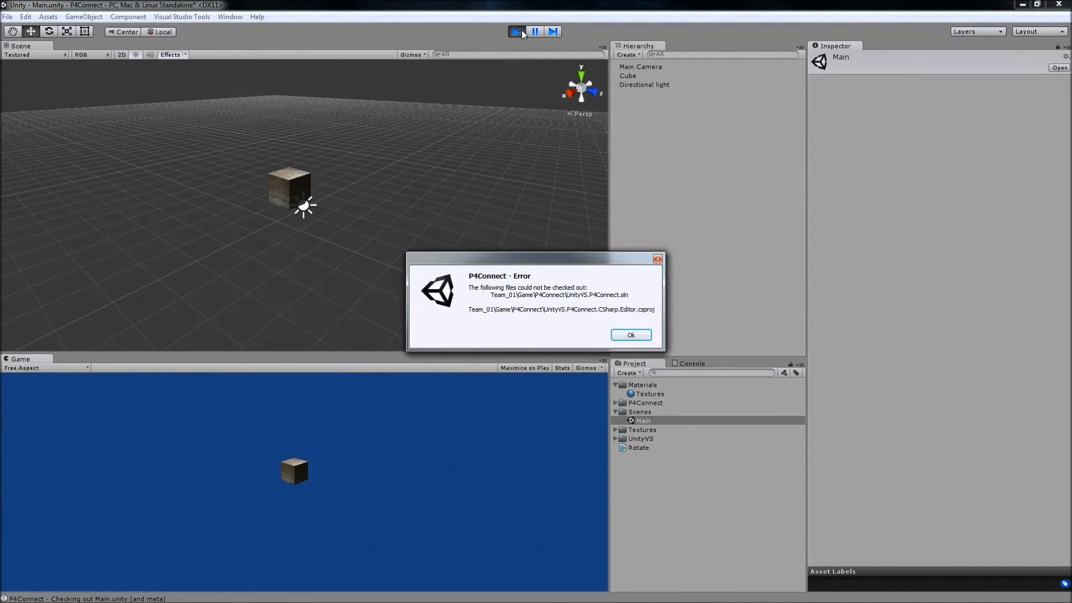
pyautogui.click(631, 335)
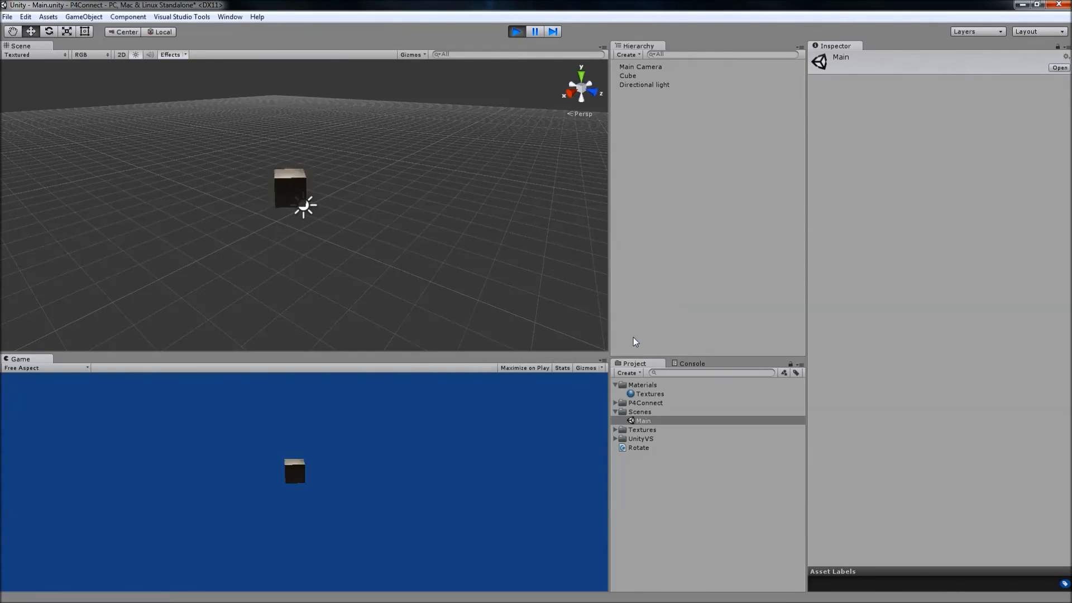
pyautogui.click(518, 31)
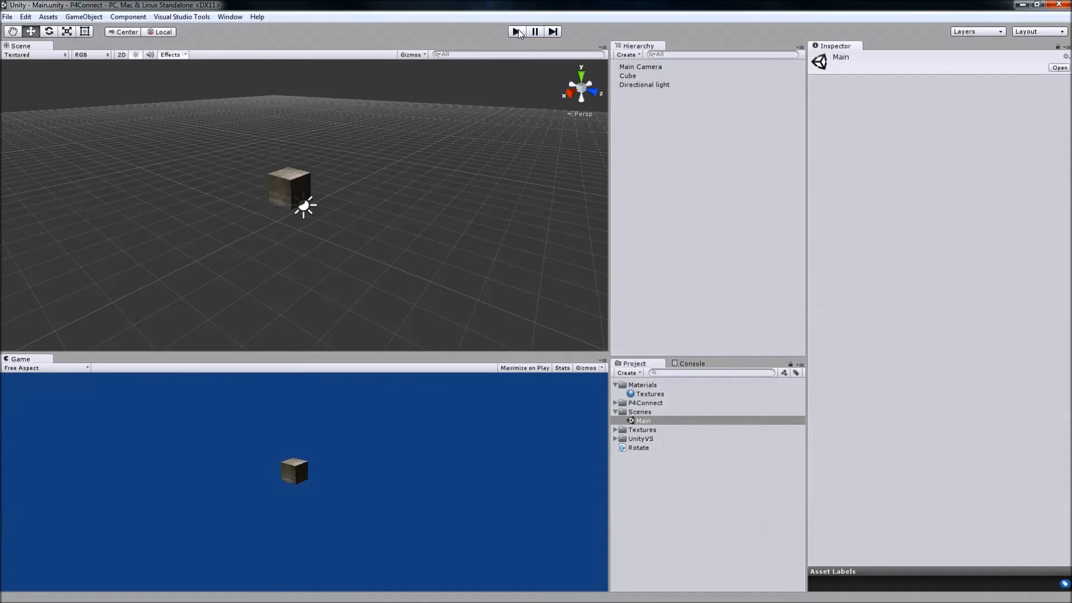